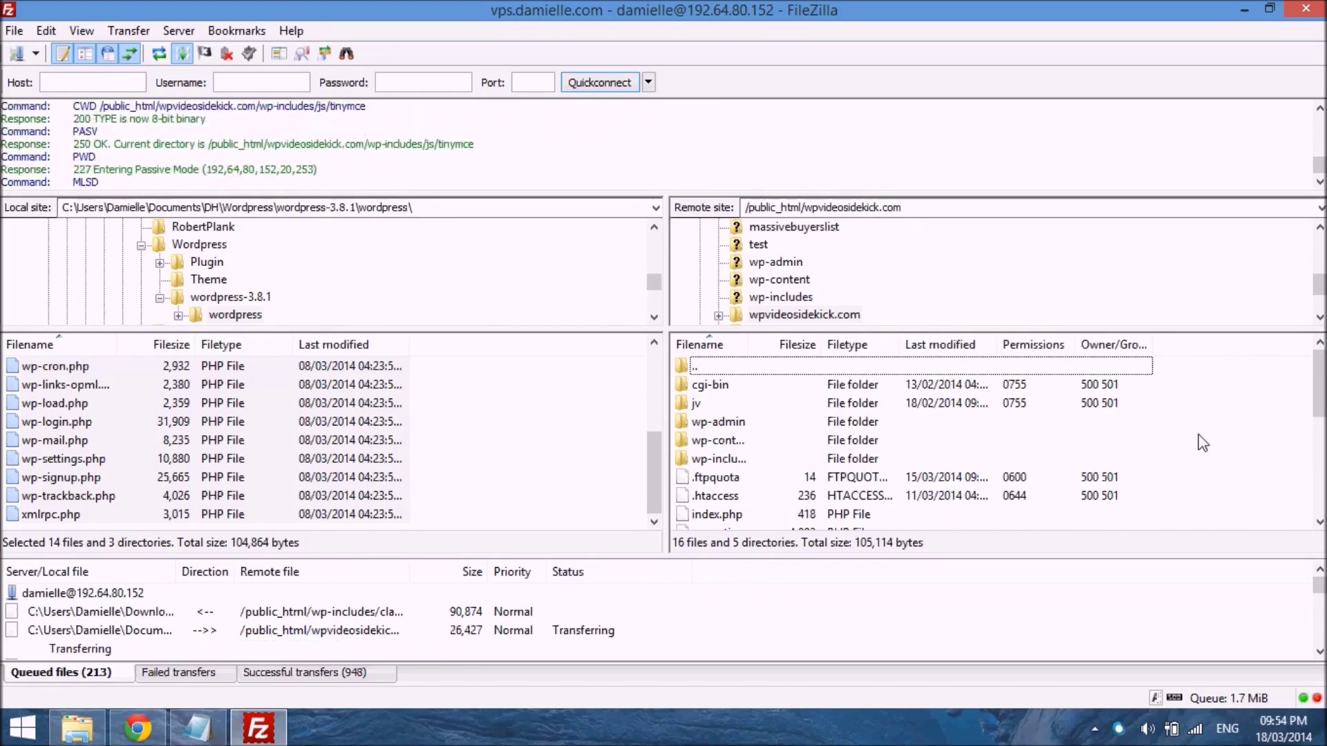
# Create a new directory named 'blog' on the remote site.
pyautogui.click(1069, 391)
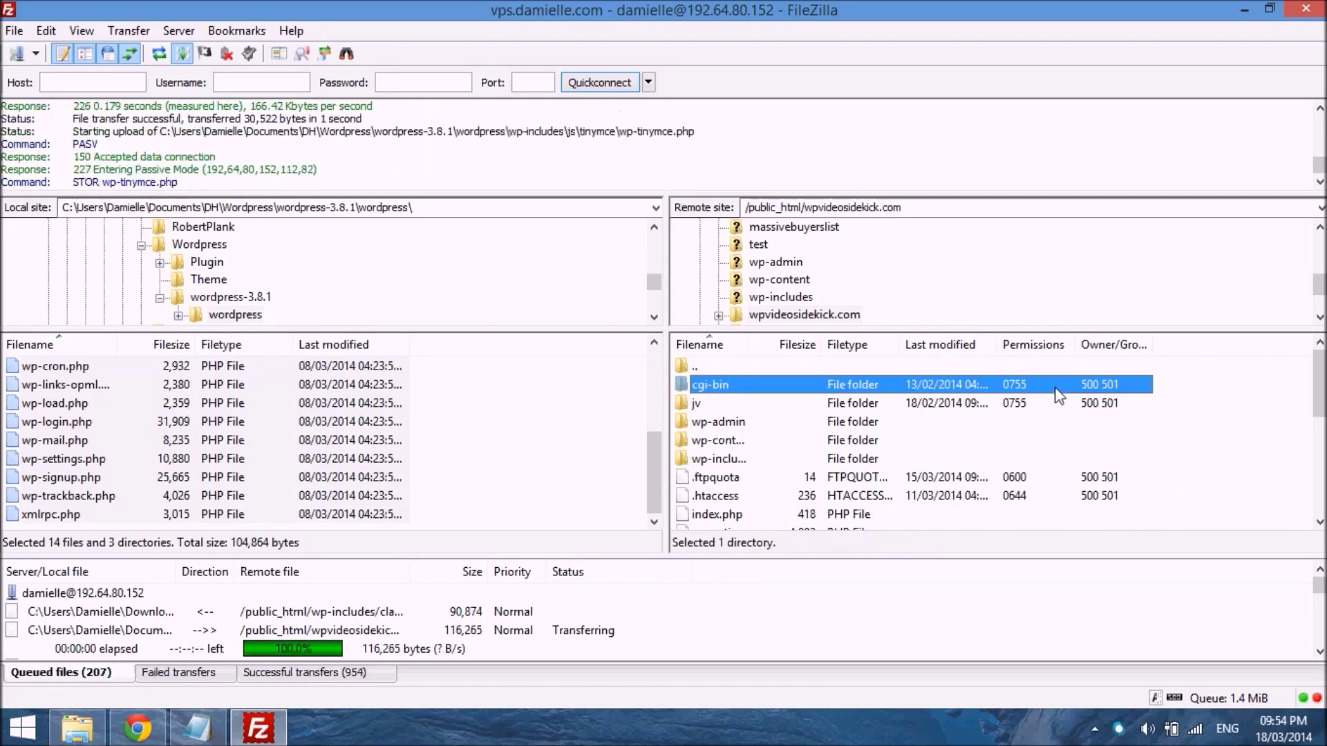
pyautogui.click(1168, 443)
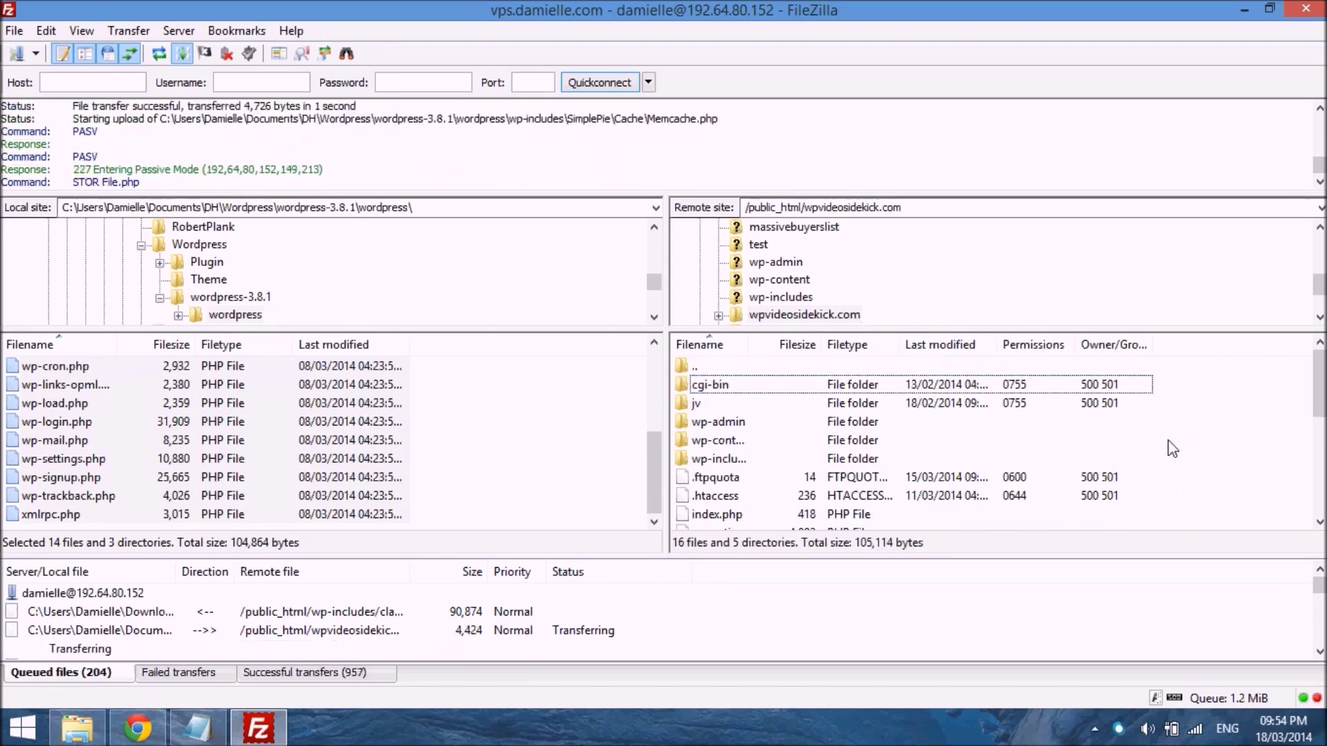
pyautogui.rightClick(1246, 440)
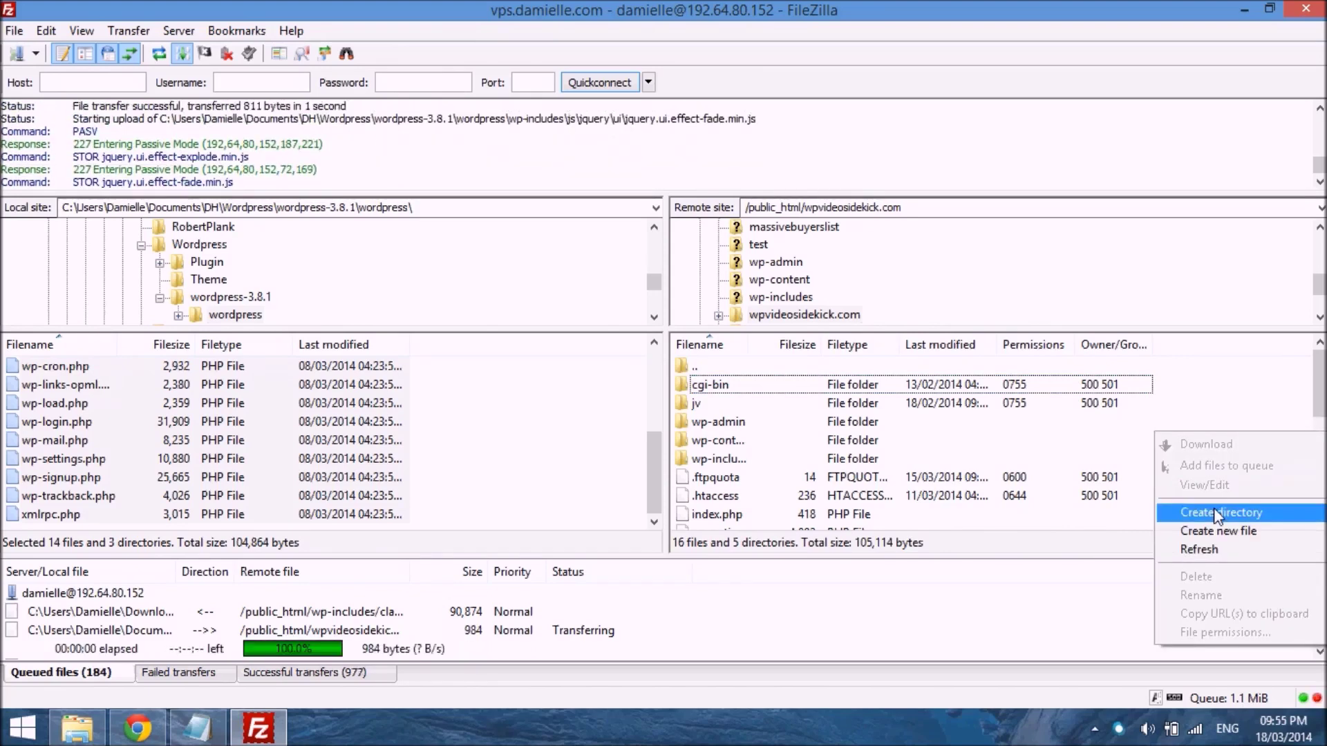
pyautogui.click(1214, 512)
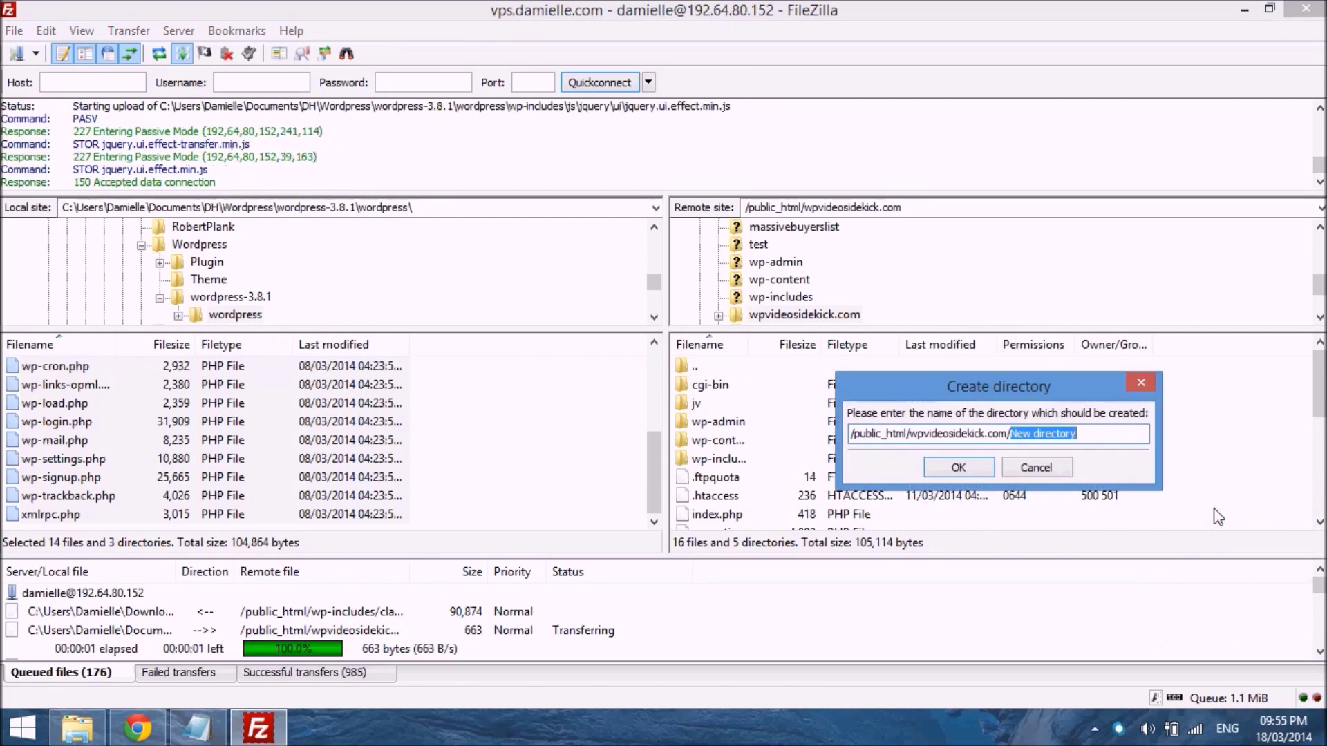
pyautogui.write('blog')
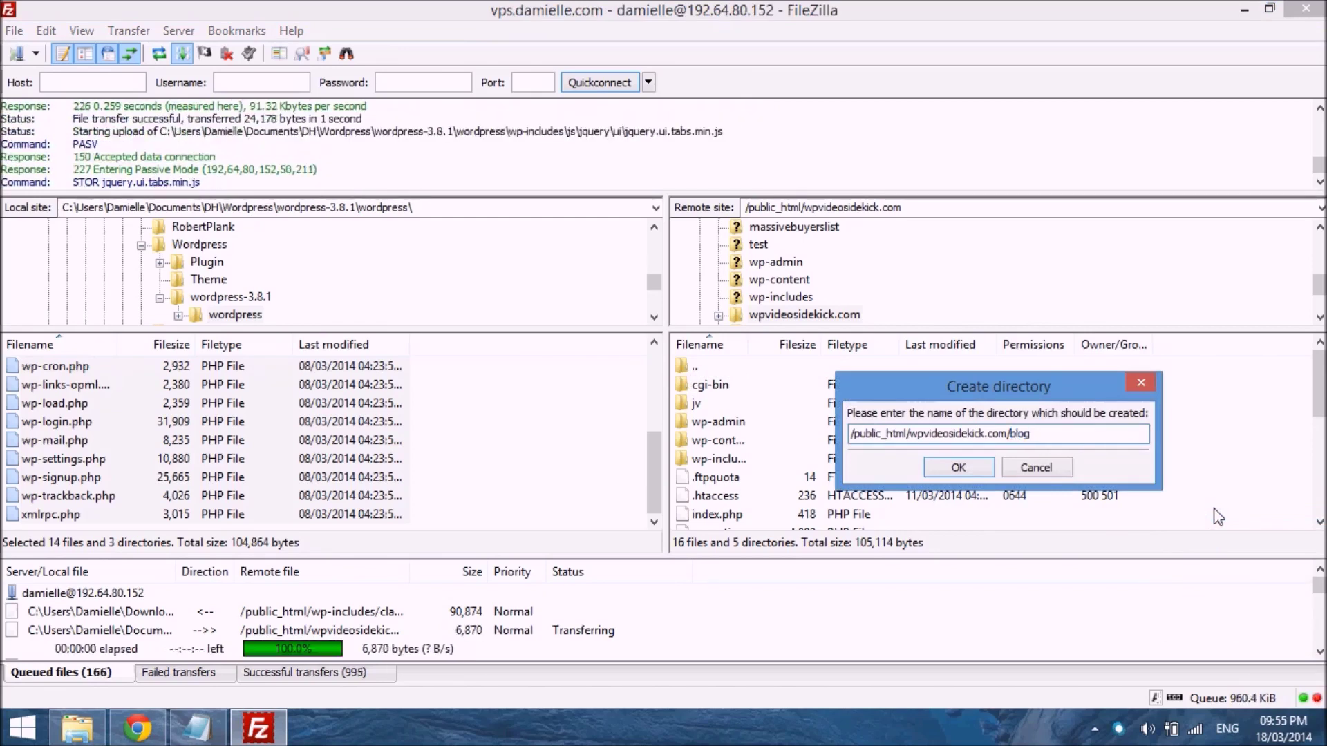
pyautogui.click(959, 468)
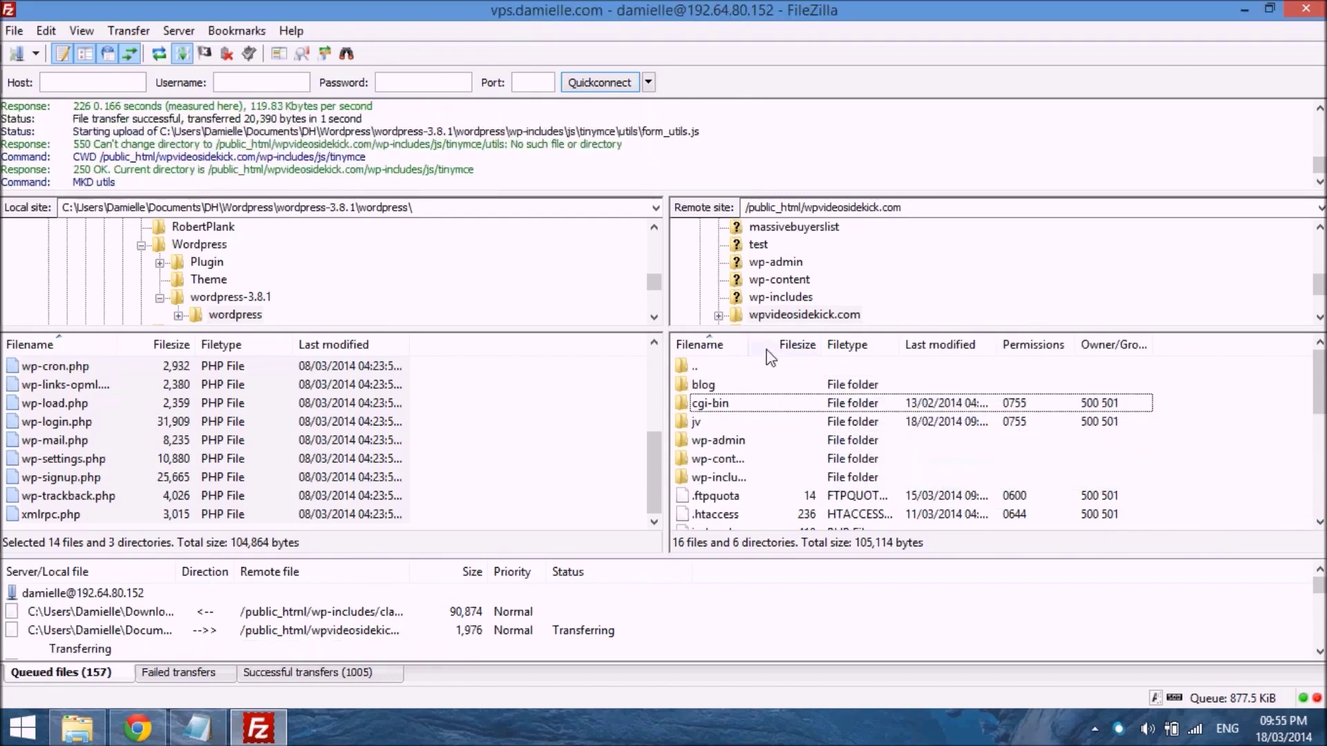
# Open the empty remote blog folder and select wp-cron.php among the local files.
pyautogui.doubleClick(703, 385)
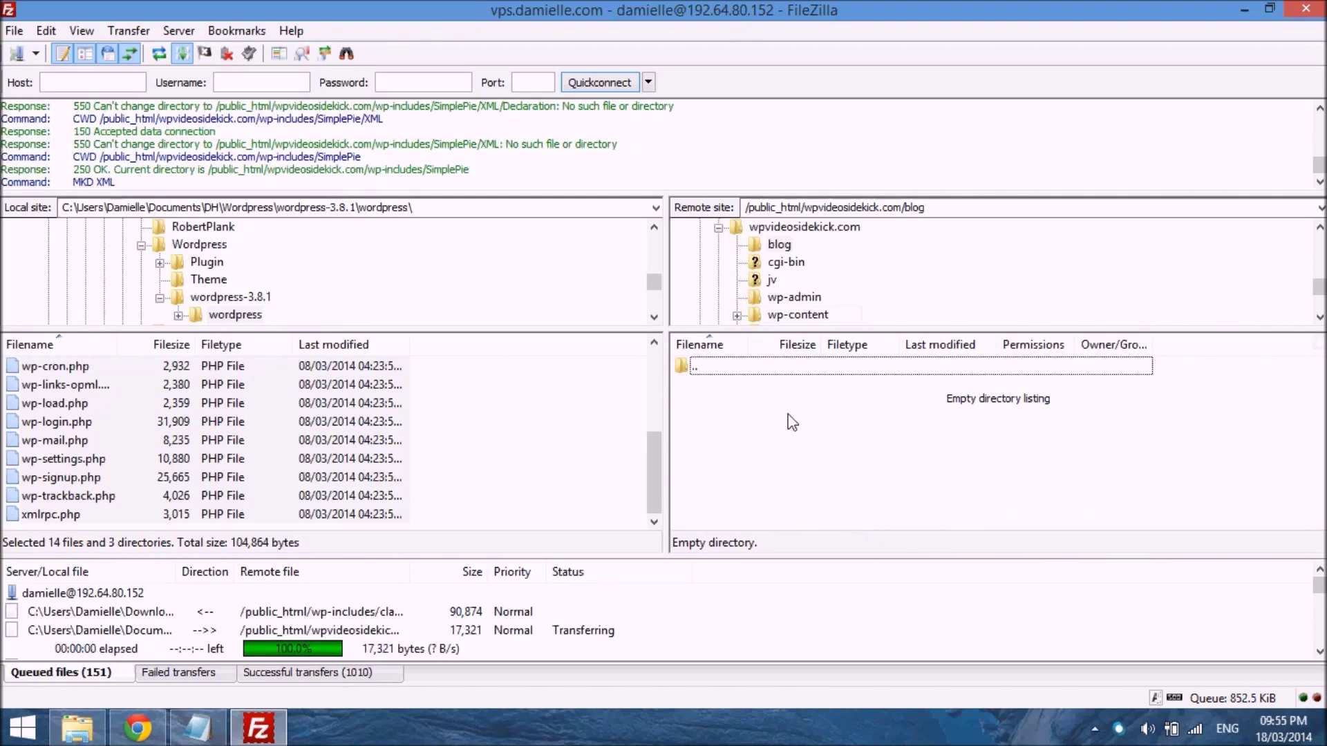
pyautogui.click(56, 370)
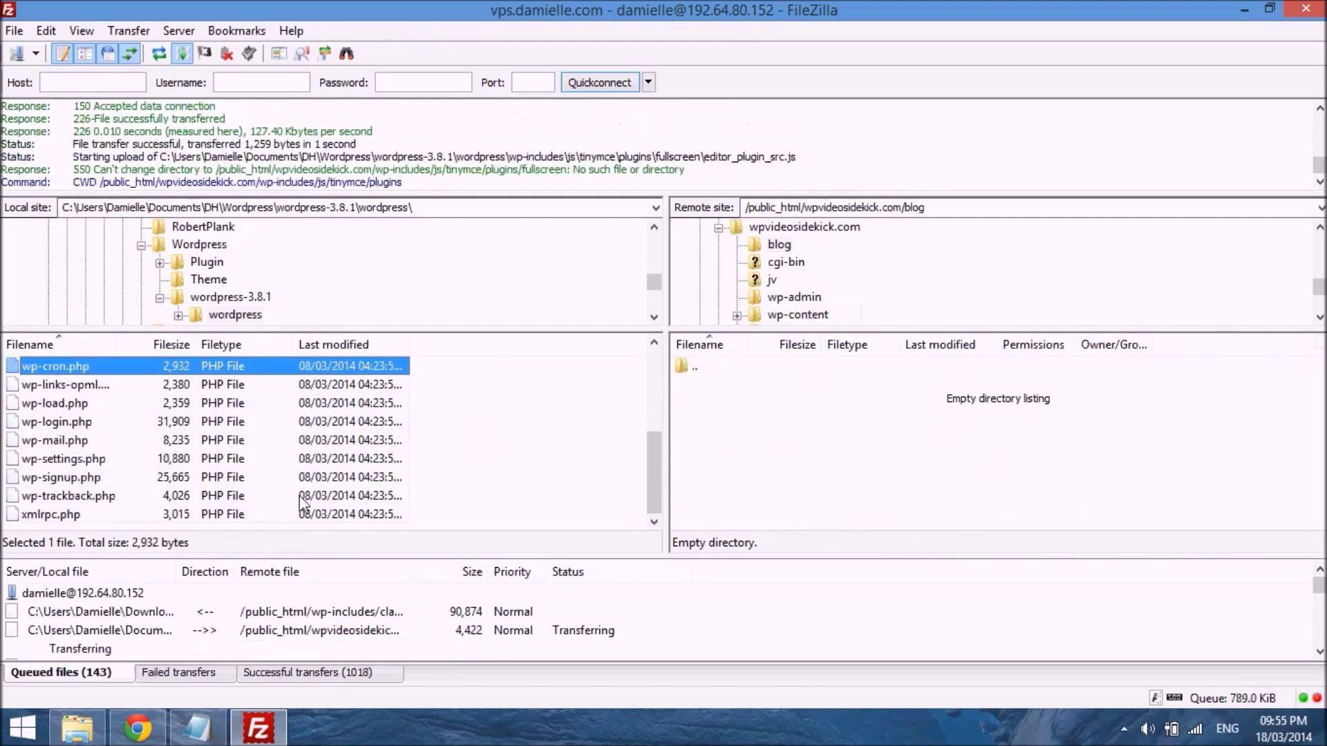
pyautogui.scroll(3, 659, 396)
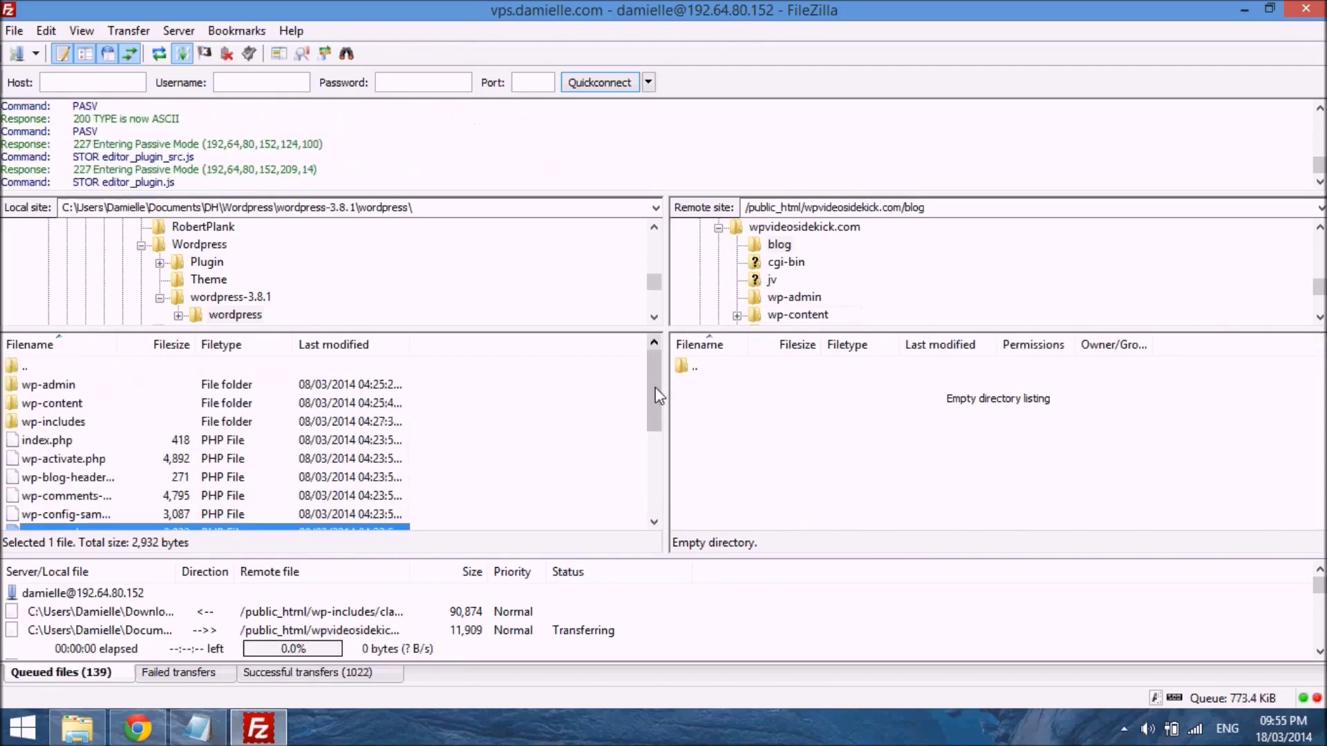
pyautogui.click(809, 416)
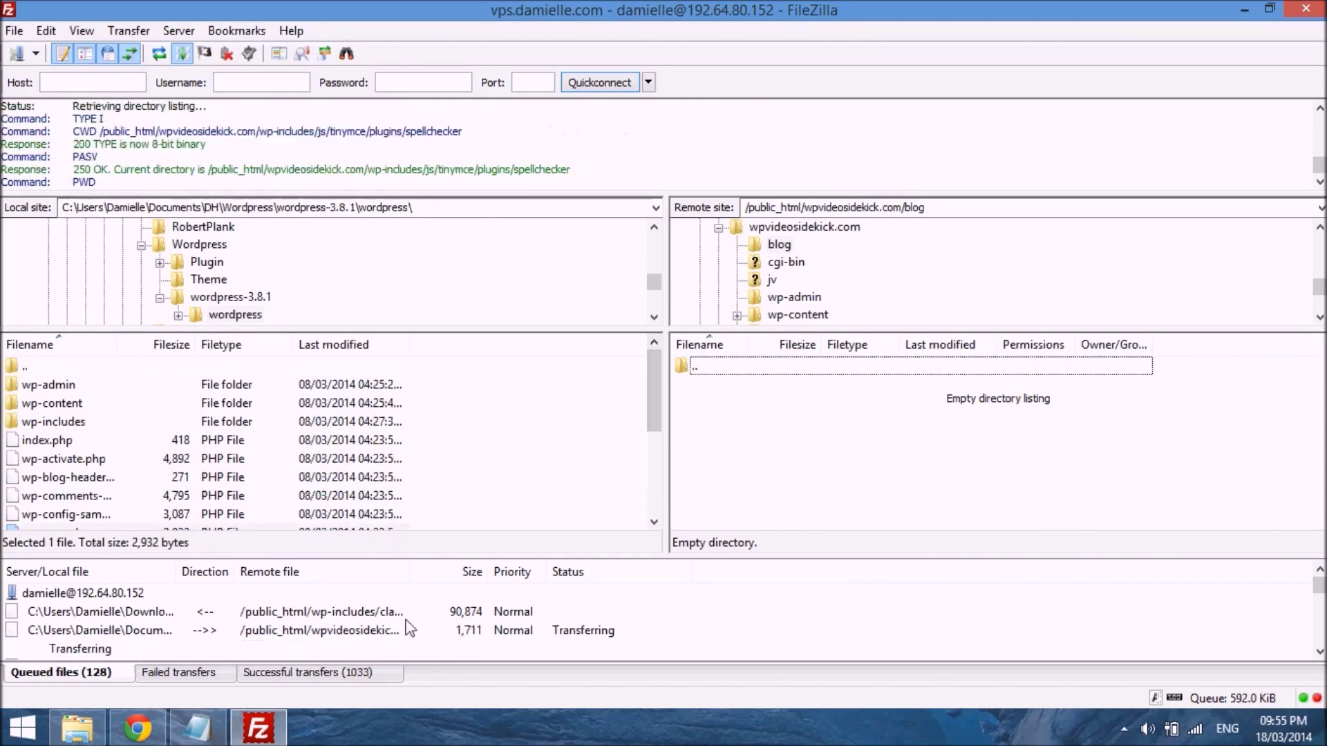
pyautogui.click(138, 727)
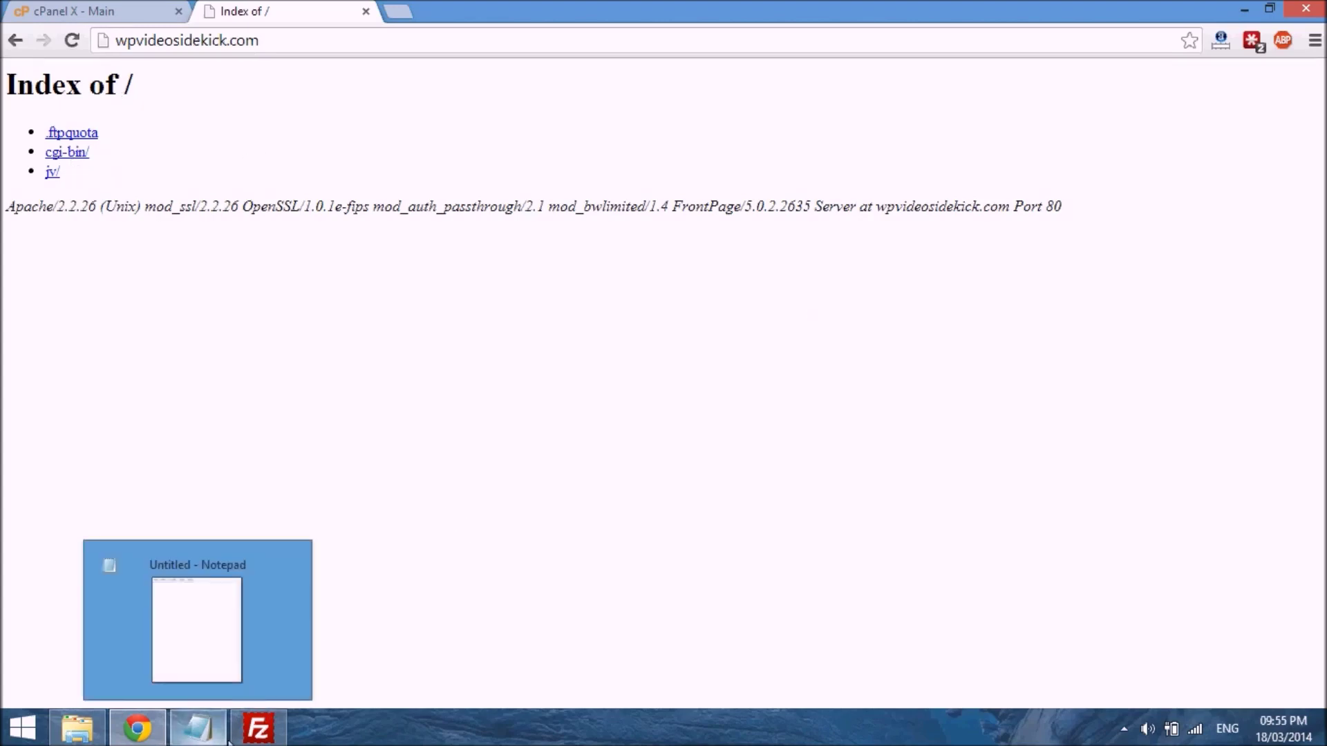
pyautogui.moveTo(279, 735)
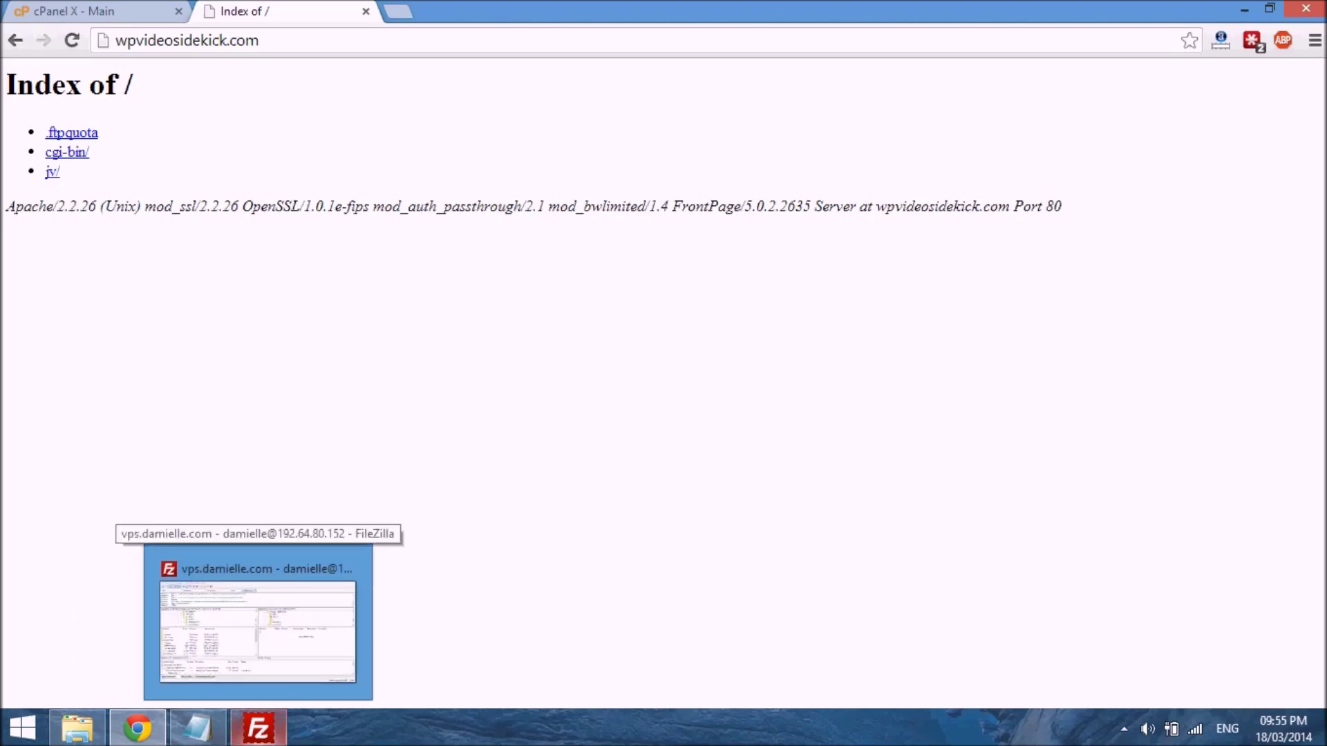
pyautogui.click(252, 732)
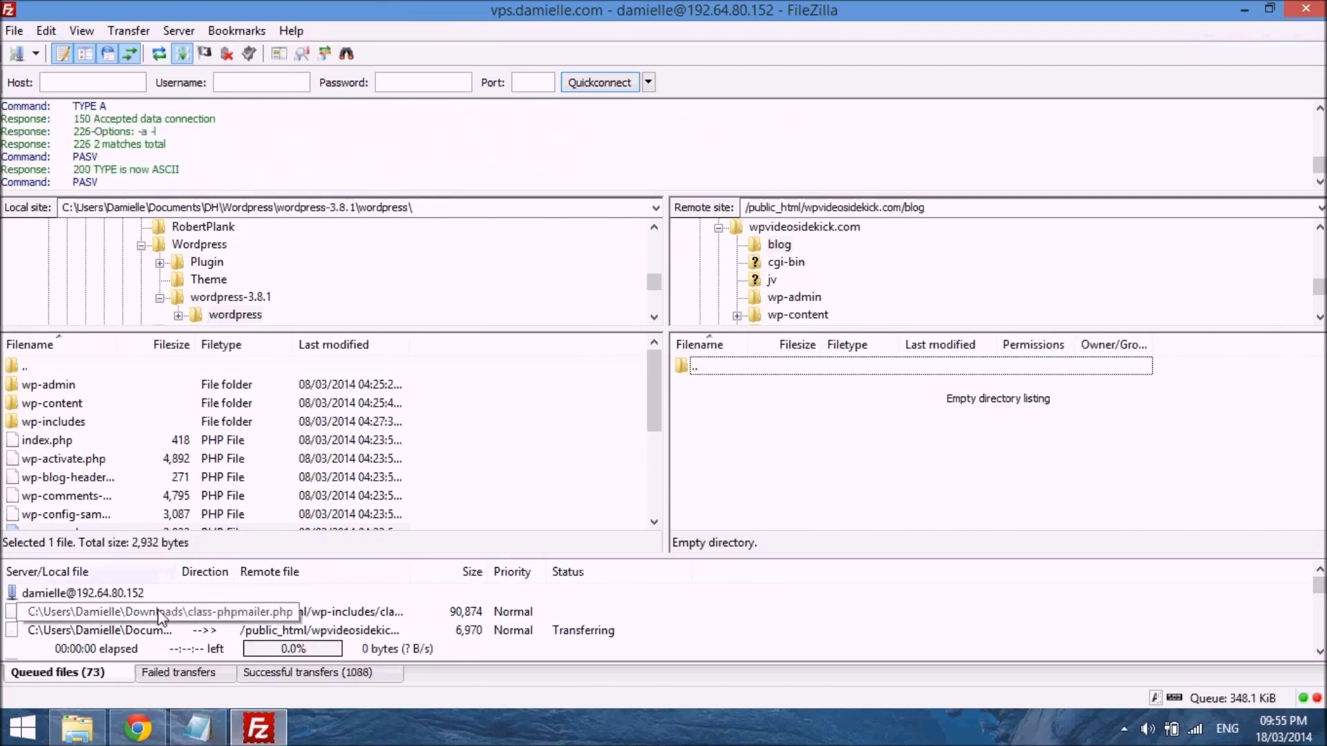
# Bring Google Chrome back with the wpvideosidekick.com Index of / listing.
pyautogui.moveTo(185, 738)
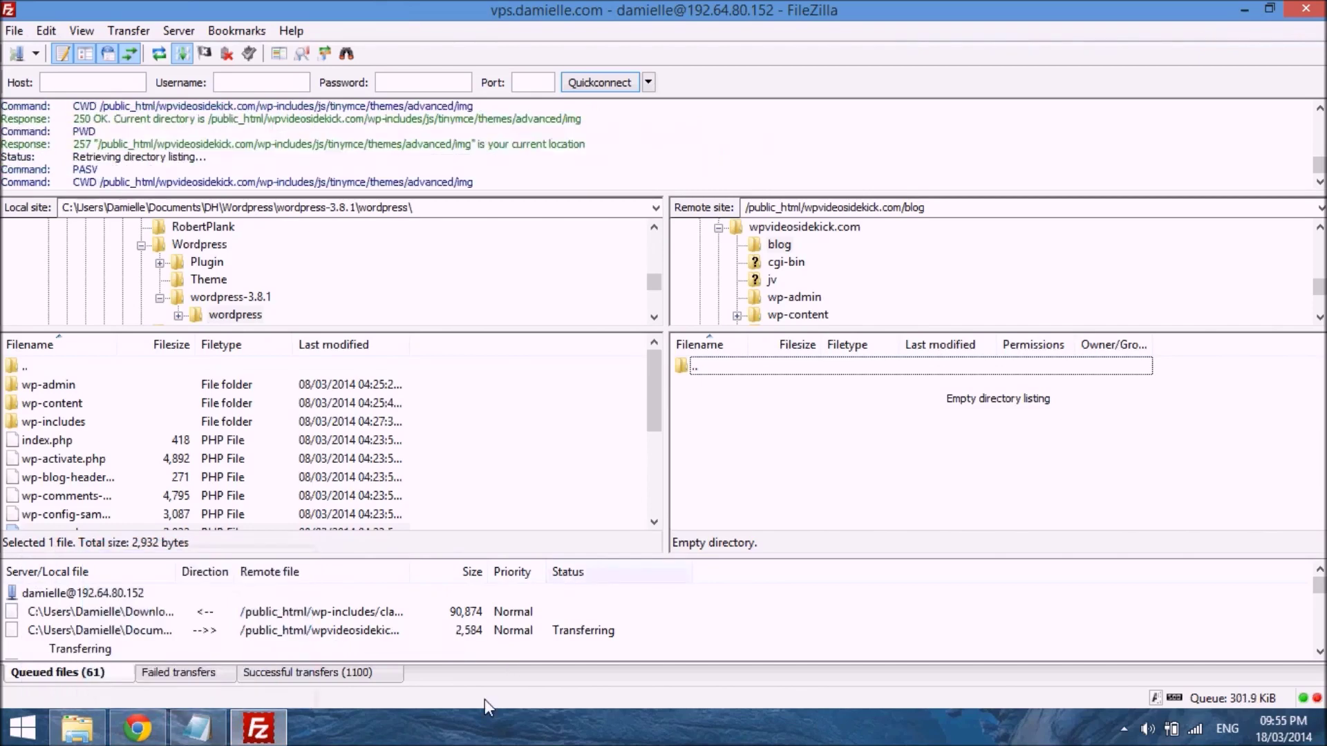
pyautogui.click(142, 734)
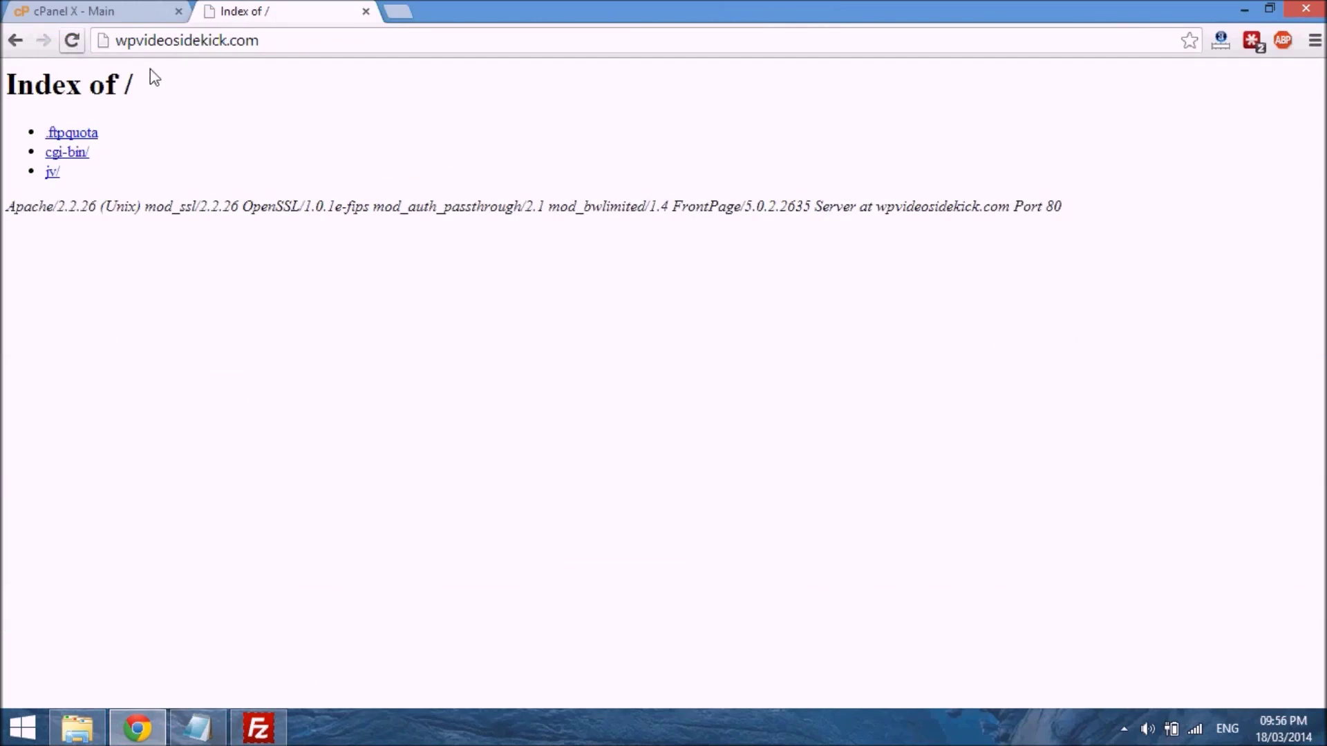
# Reload wpvideosidekick.com and choose Create a Configuration File on the WordPress error page.
pyautogui.click(71, 40)
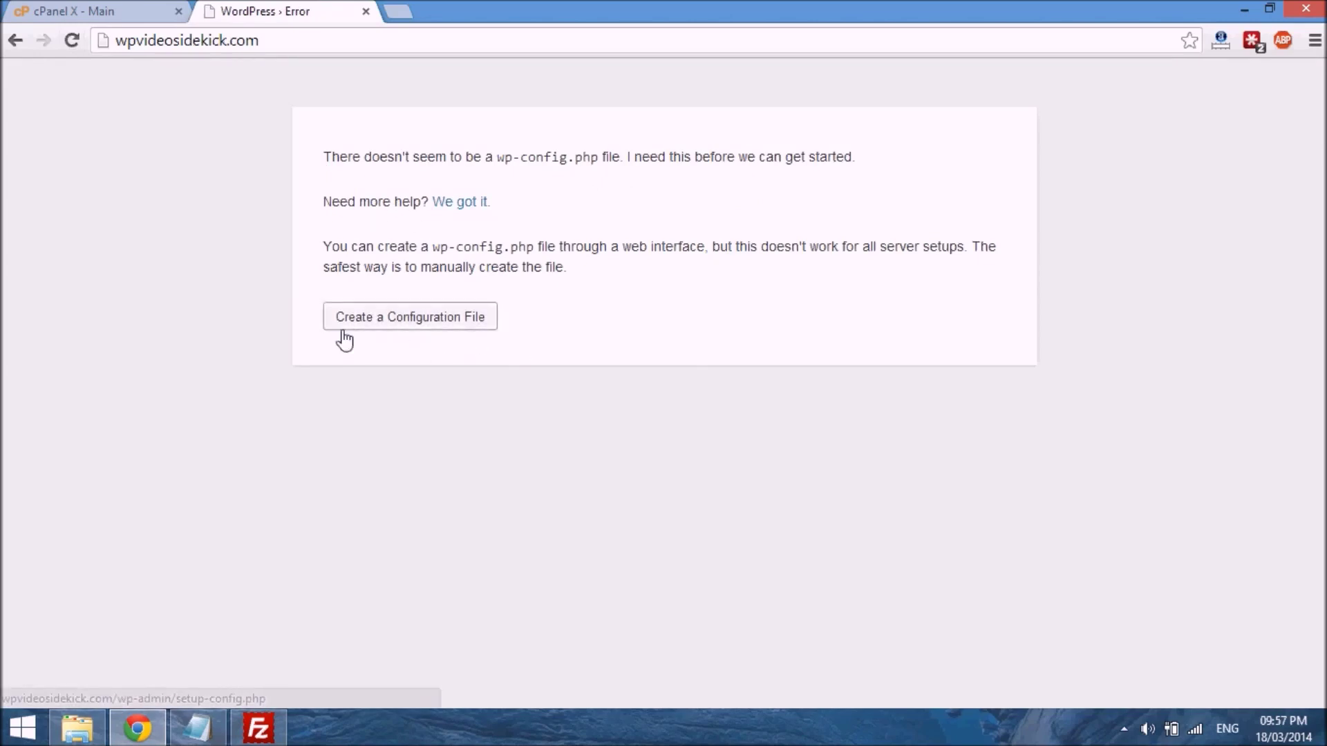
pyautogui.click(397, 321)
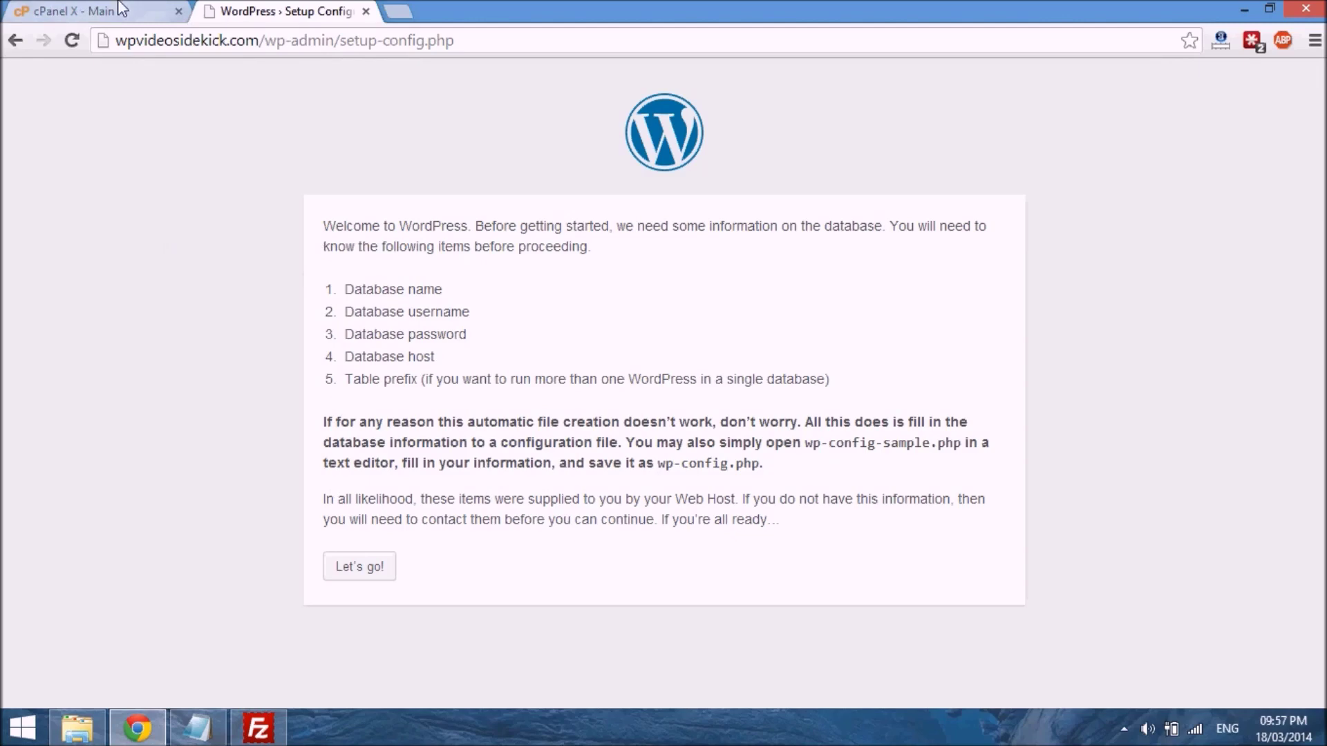
# Open cPanel's MySQL Database Wizard and enter mg46i as the new database name.
pyautogui.click(45, 8)
pyautogui.scroll(-15, 712, 377)
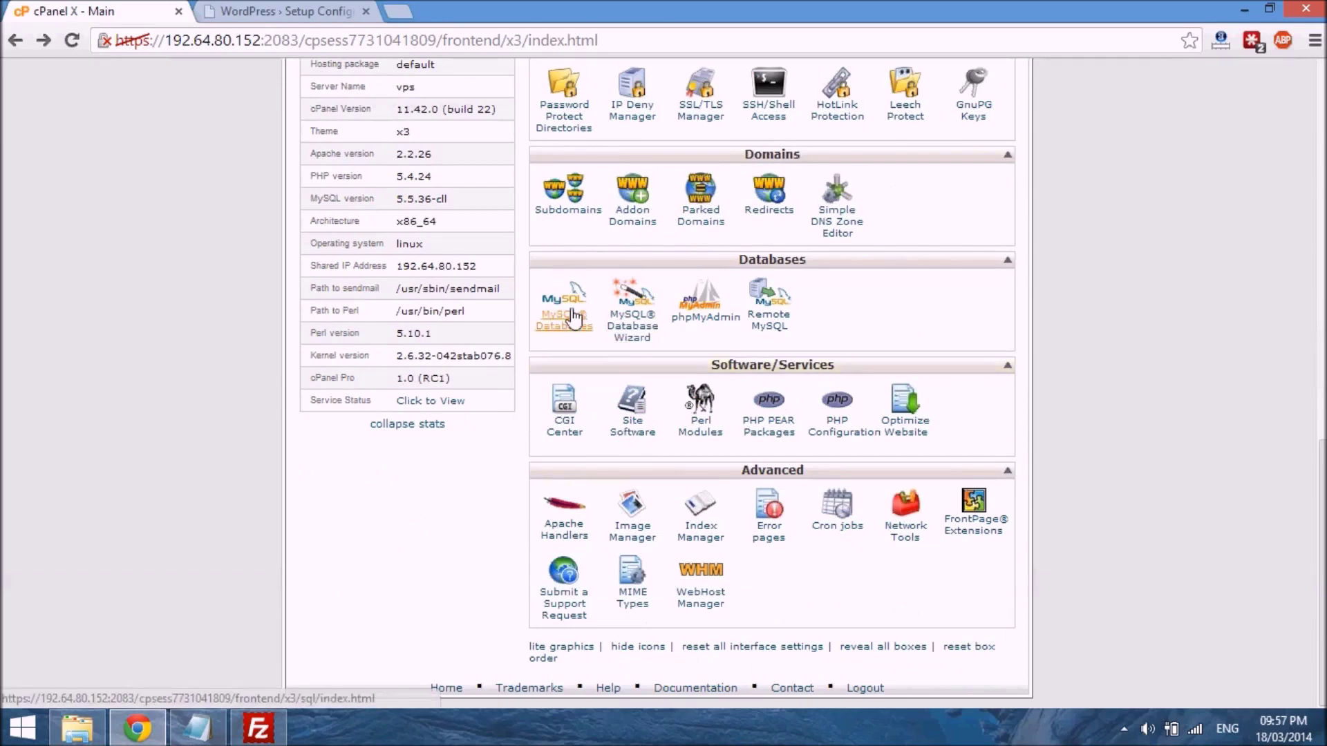
pyautogui.click(636, 329)
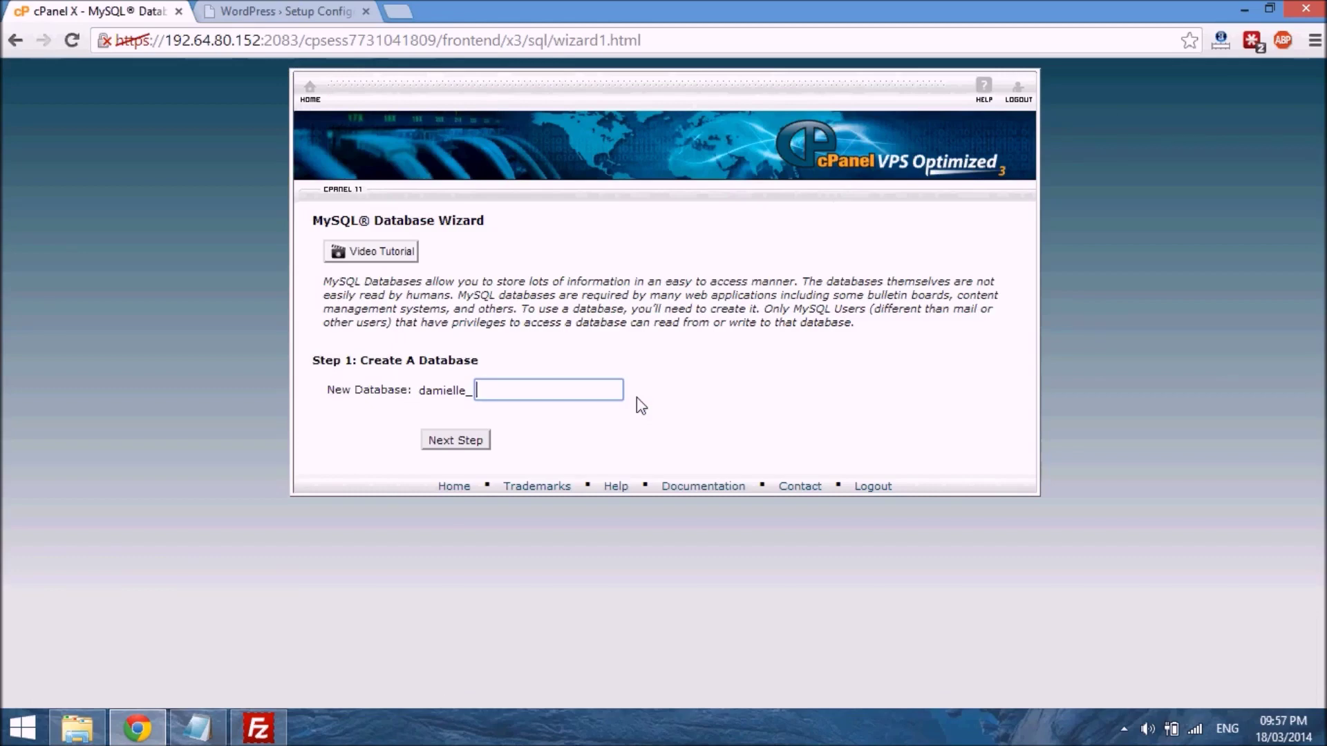
pyautogui.write('mg46i')
pyautogui.moveTo(207, 725)
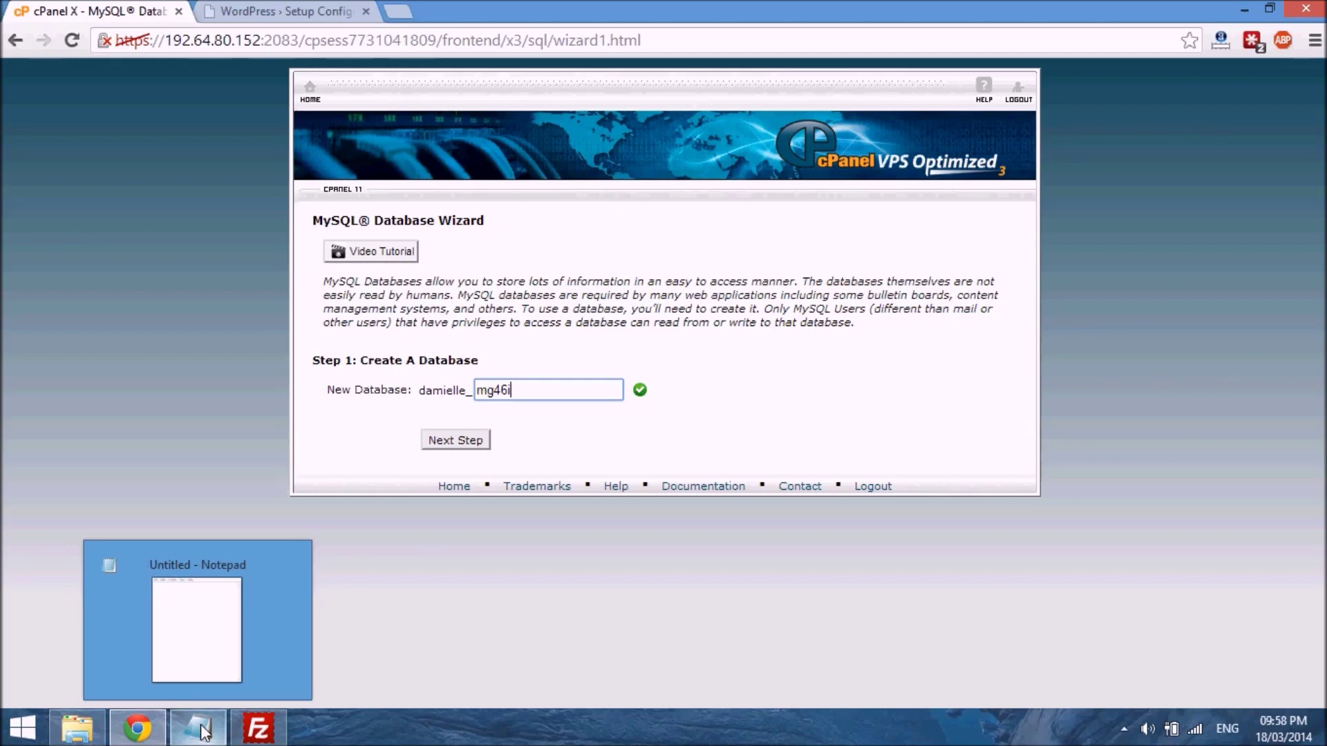
# Create the mg46i database and shorten the new user name to start with 'h'.
pyautogui.click(202, 732)
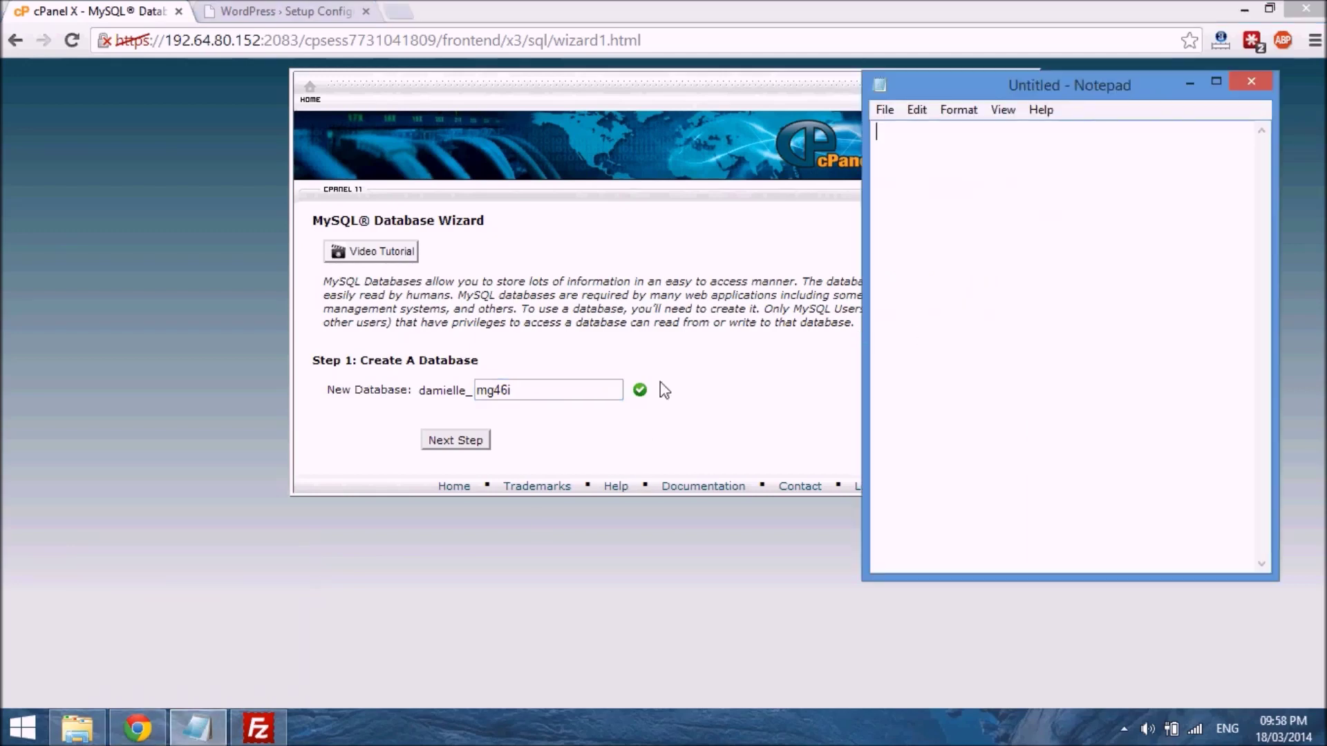
pyautogui.click(455, 443)
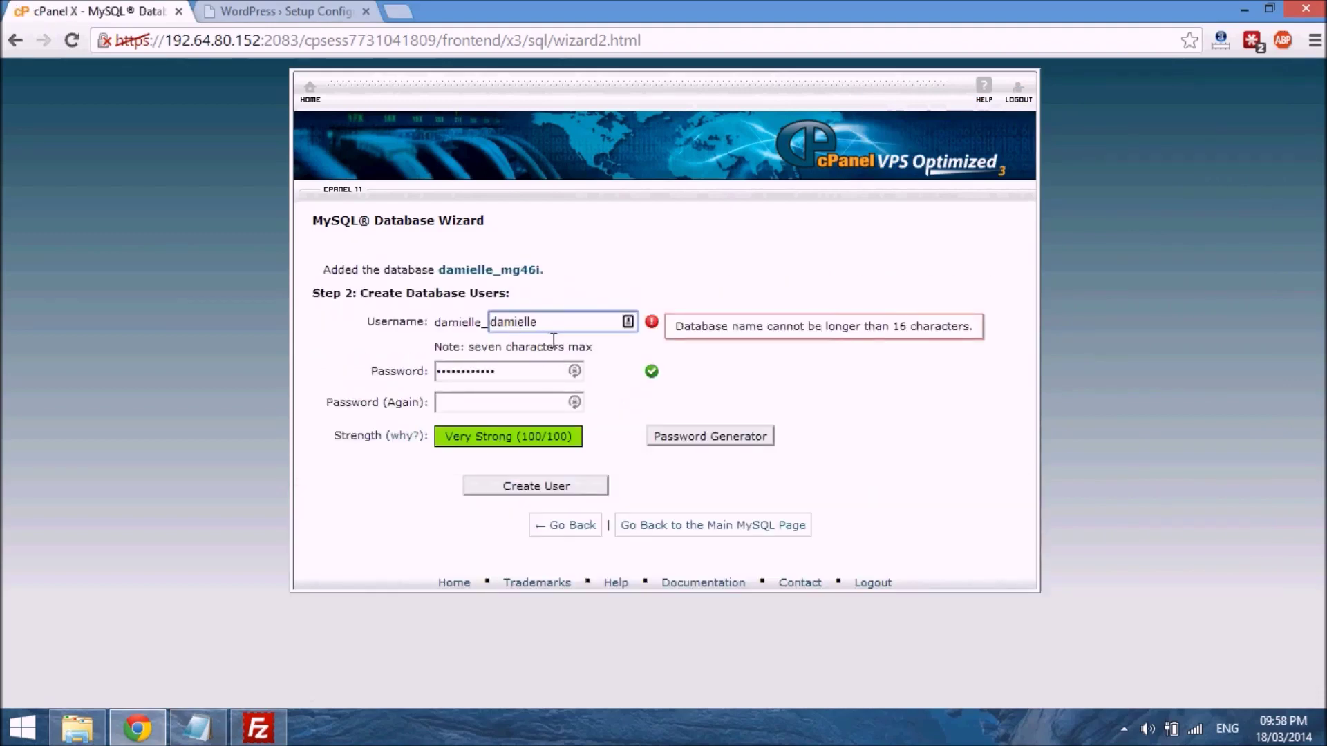
pyautogui.moveTo(535, 339); pyautogui.dragTo(481, 340)
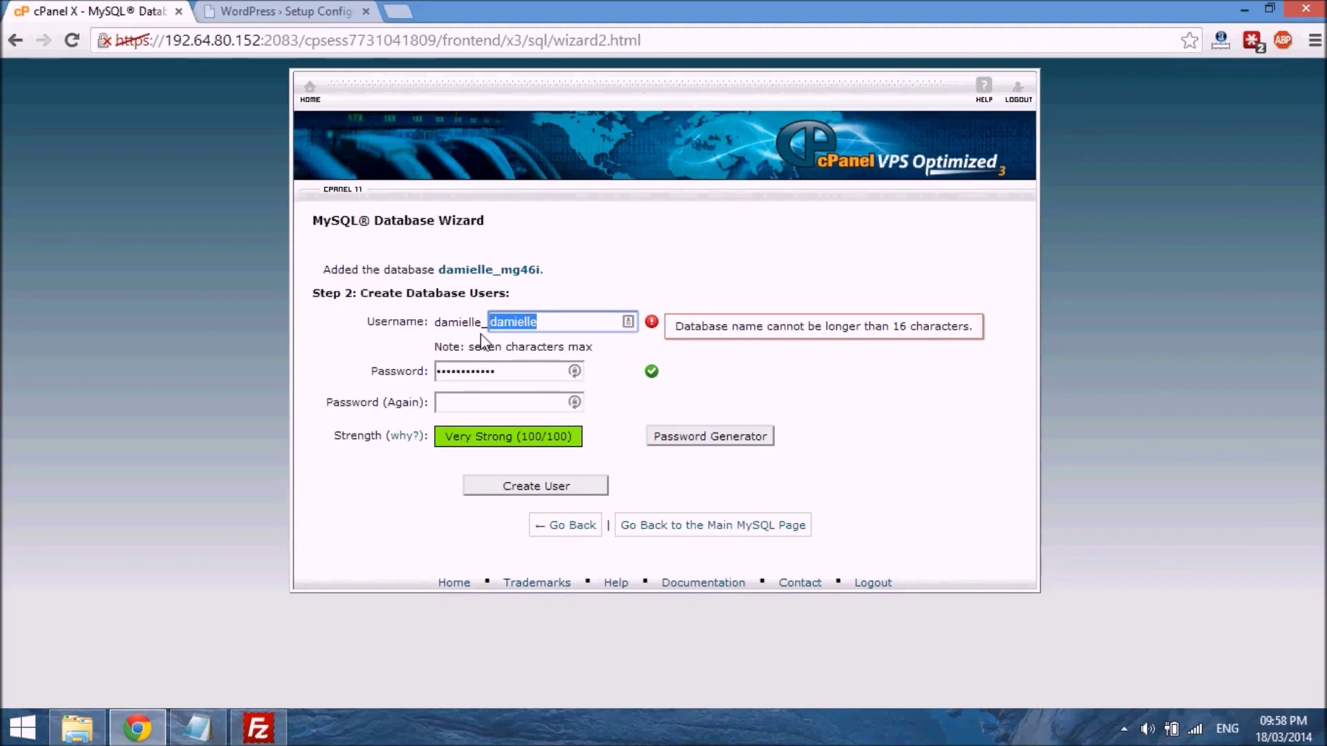
pyautogui.write('hmf4t')
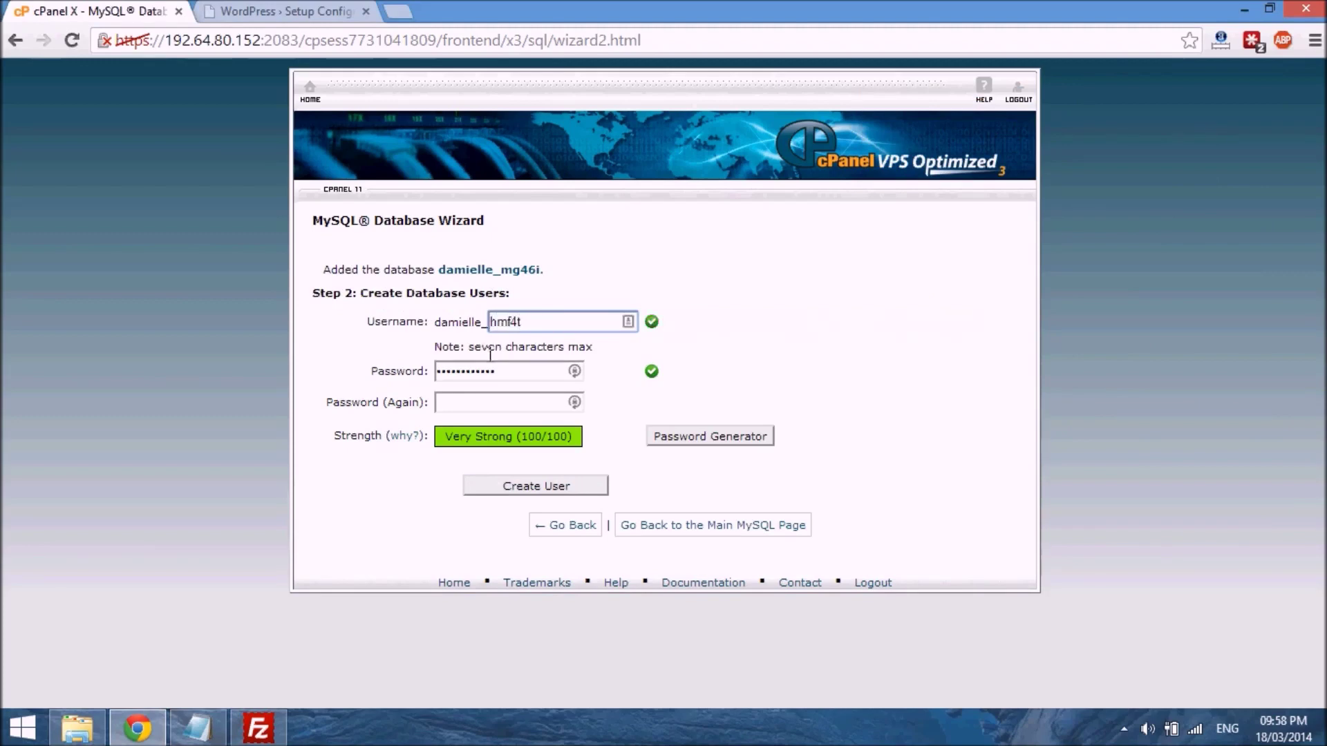
# Generate and copy a Very Strong password, apply it to both fields, then bring up Notepad.
pyautogui.moveTo(512, 377); pyautogui.dragTo(368, 384)
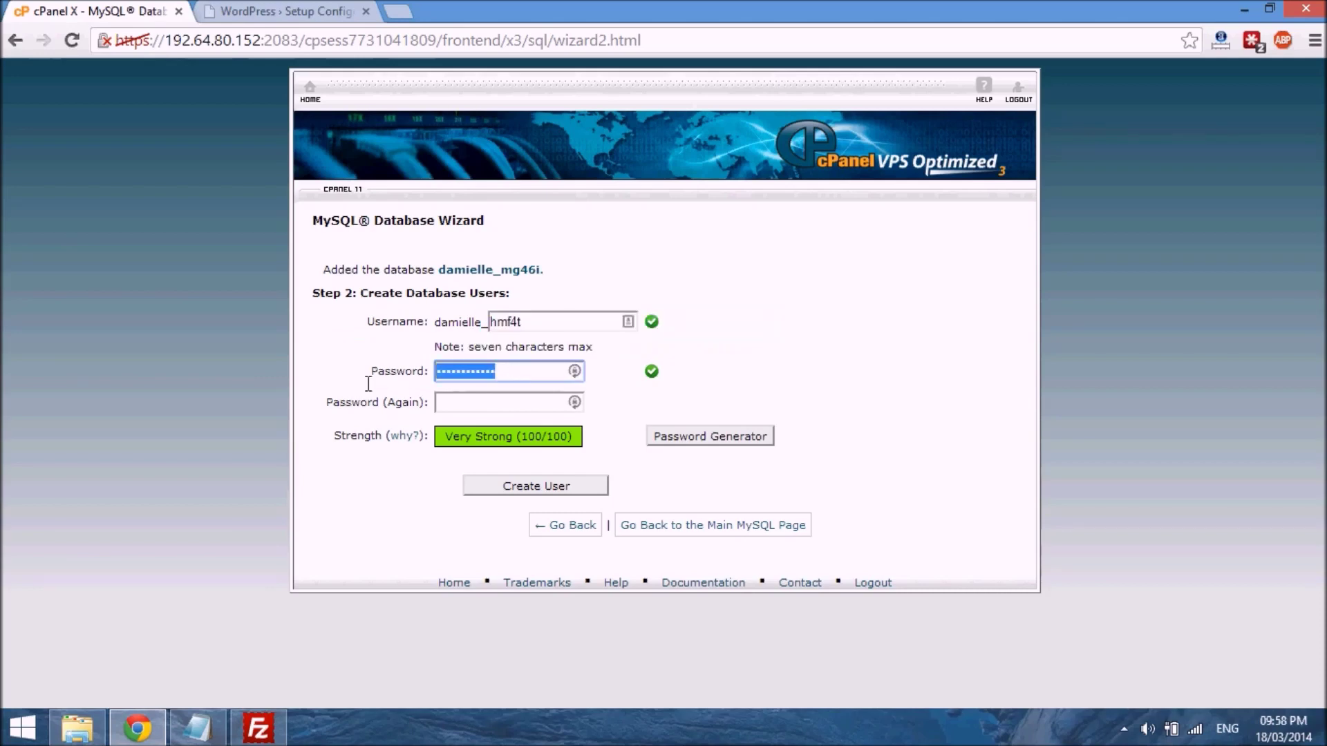
pyautogui.press('BackSpace')
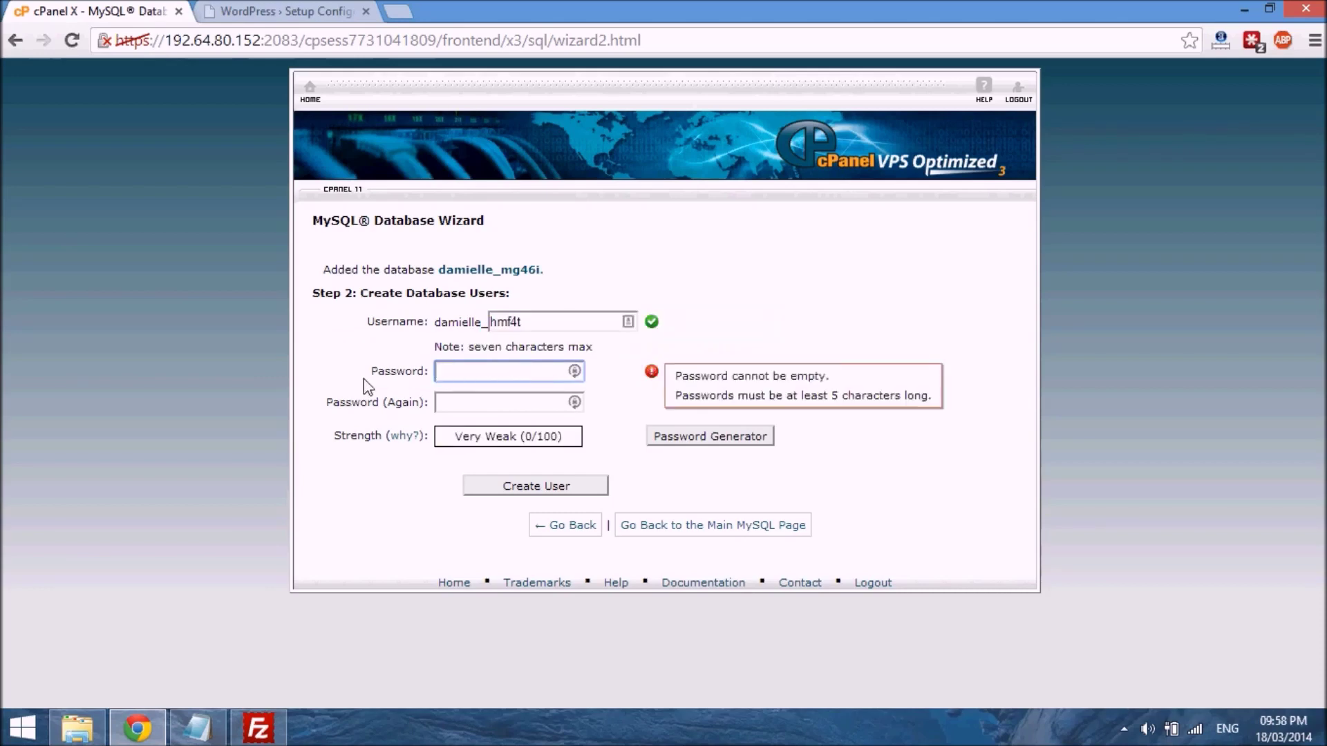
pyautogui.click(684, 438)
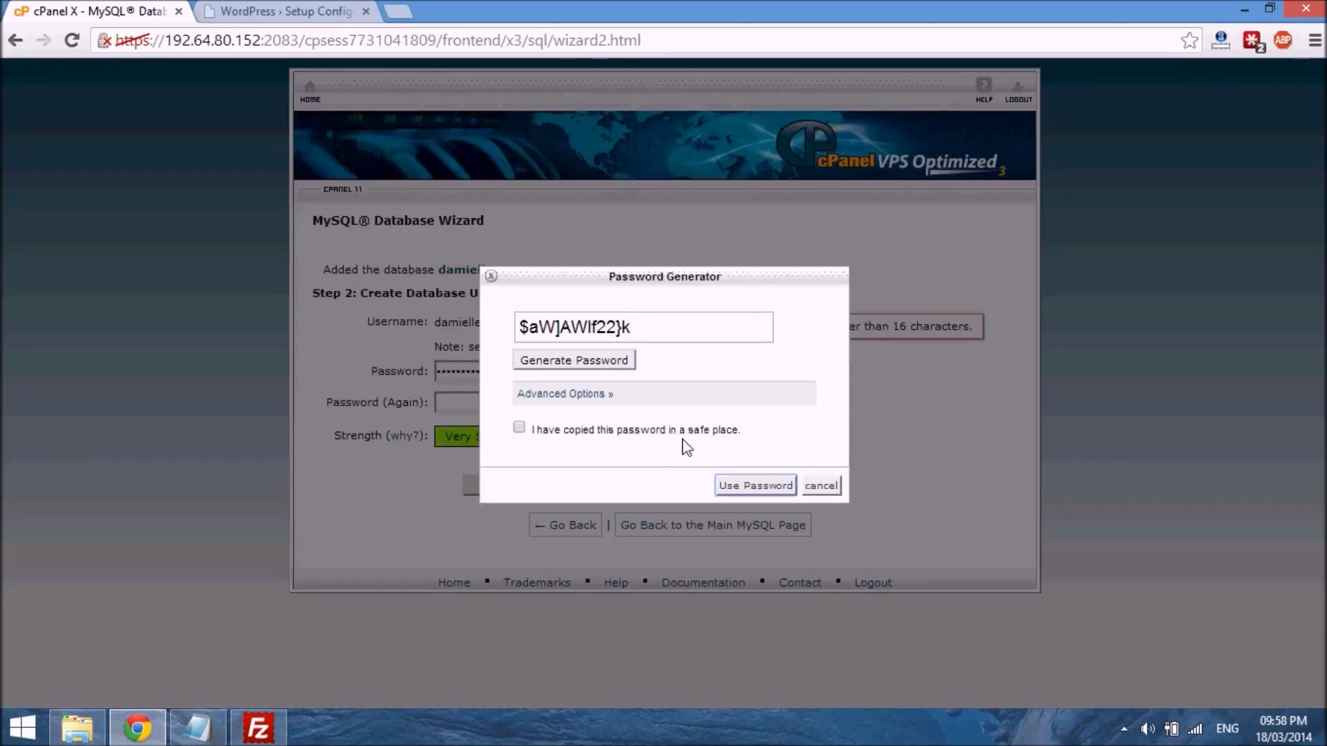
pyautogui.click(654, 338)
pyautogui.moveTo(654, 337); pyautogui.dragTo(499, 343)
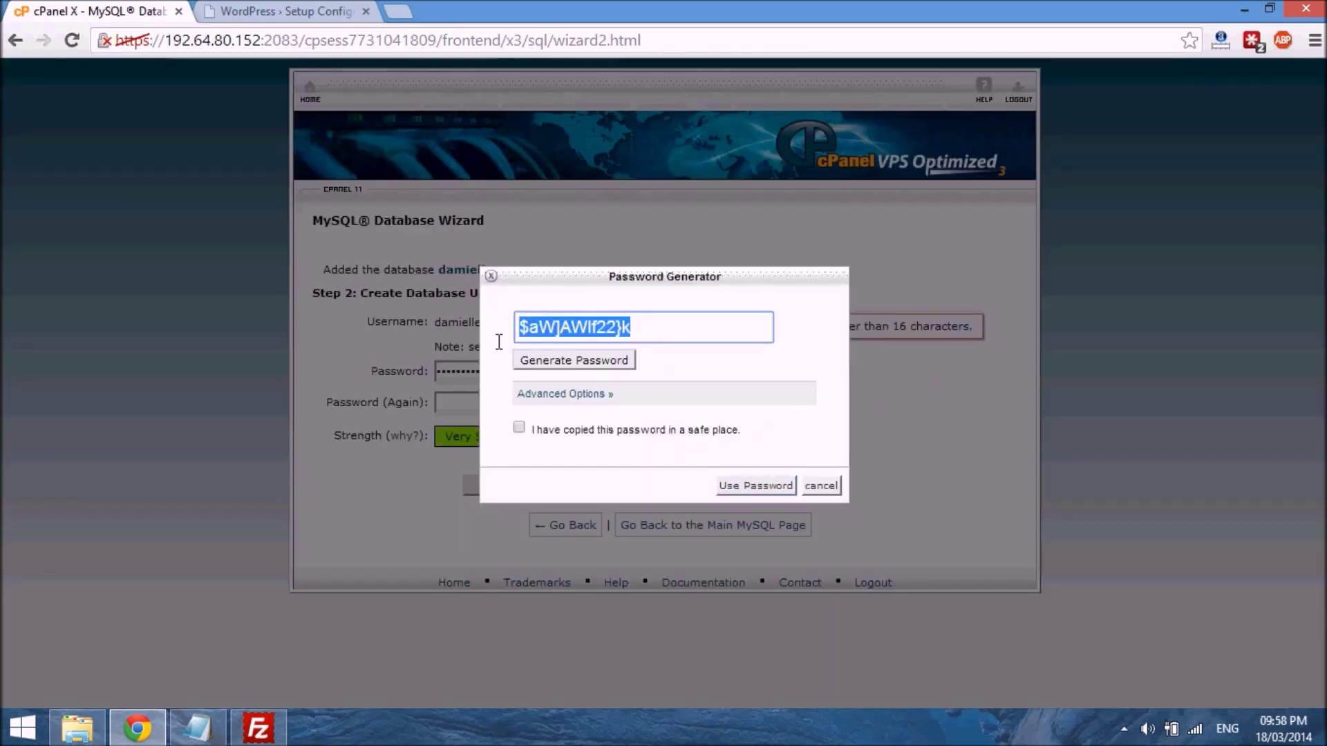
pyautogui.rightClick(565, 331)
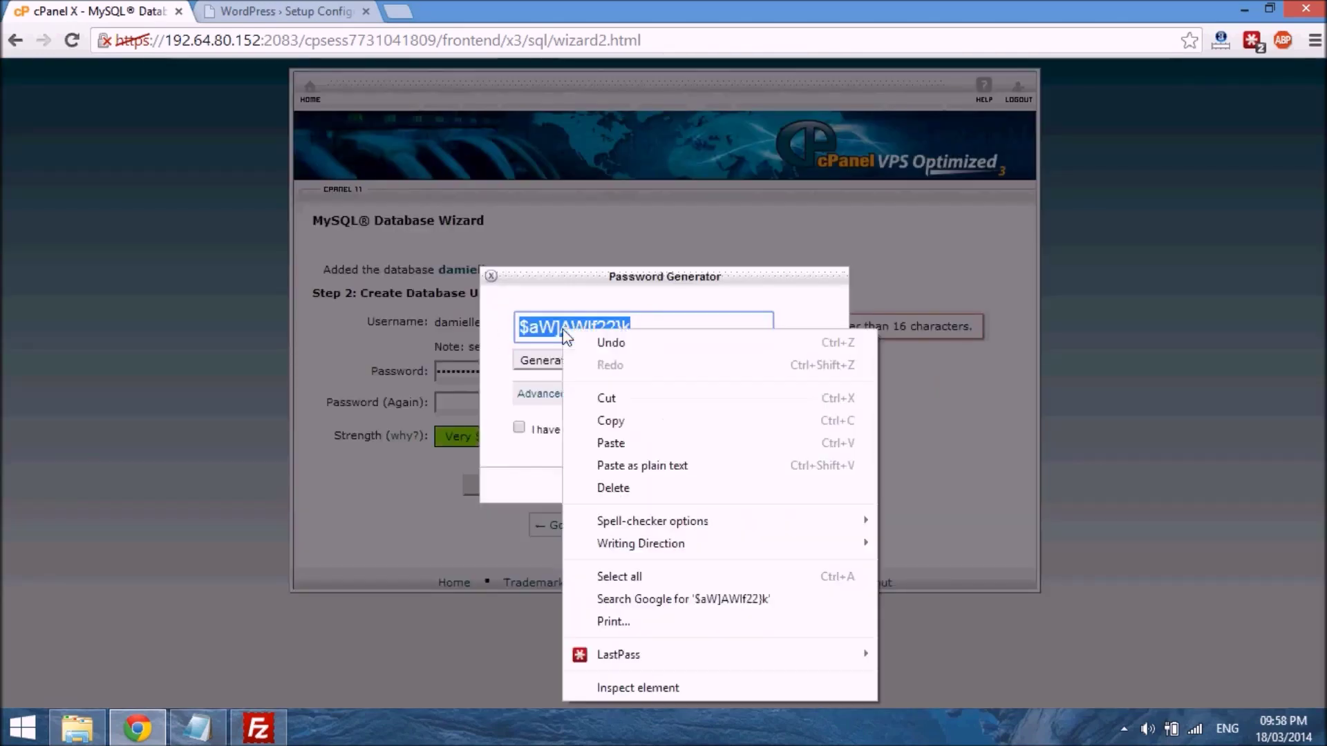
pyautogui.click(626, 424)
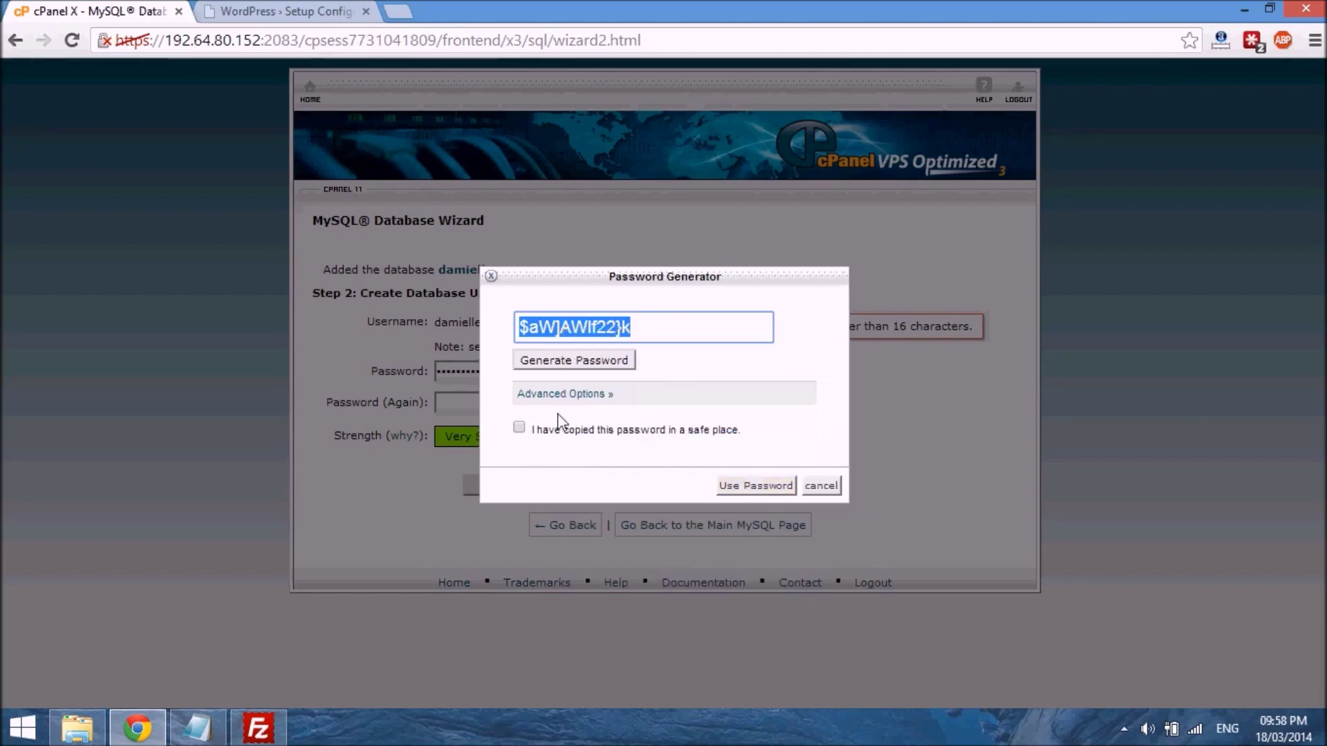
pyautogui.click(518, 428)
pyautogui.click(744, 484)
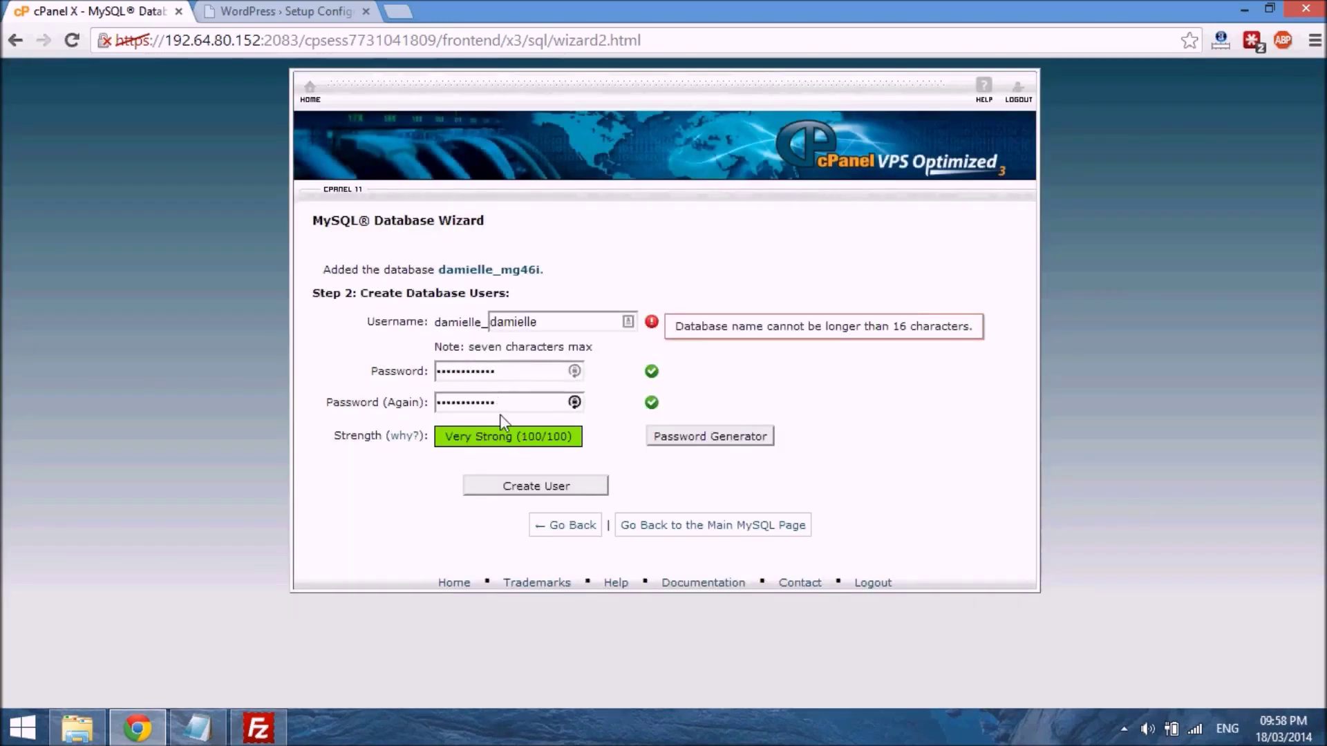
pyautogui.click(197, 728)
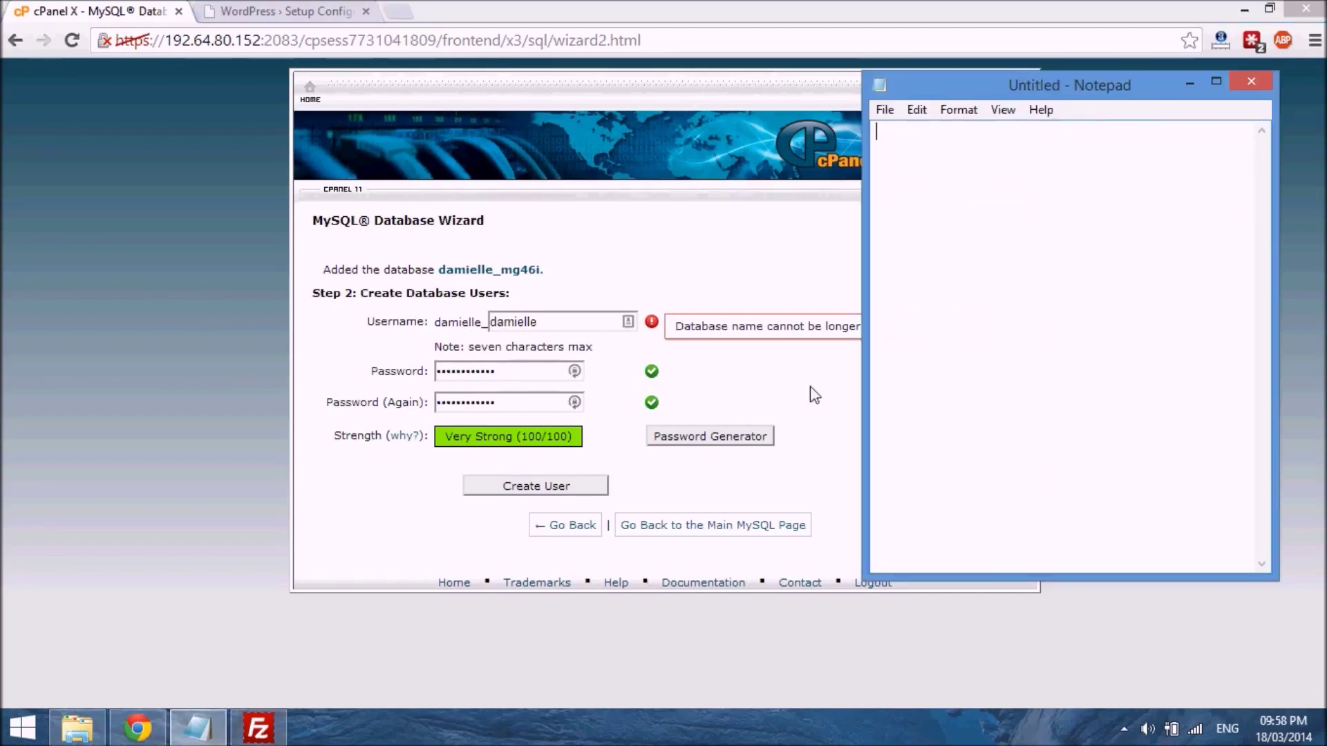
# Paste the password onto a 'password' line in Notepad and try creating the user, which fails validation.
pyautogui.write('password :')
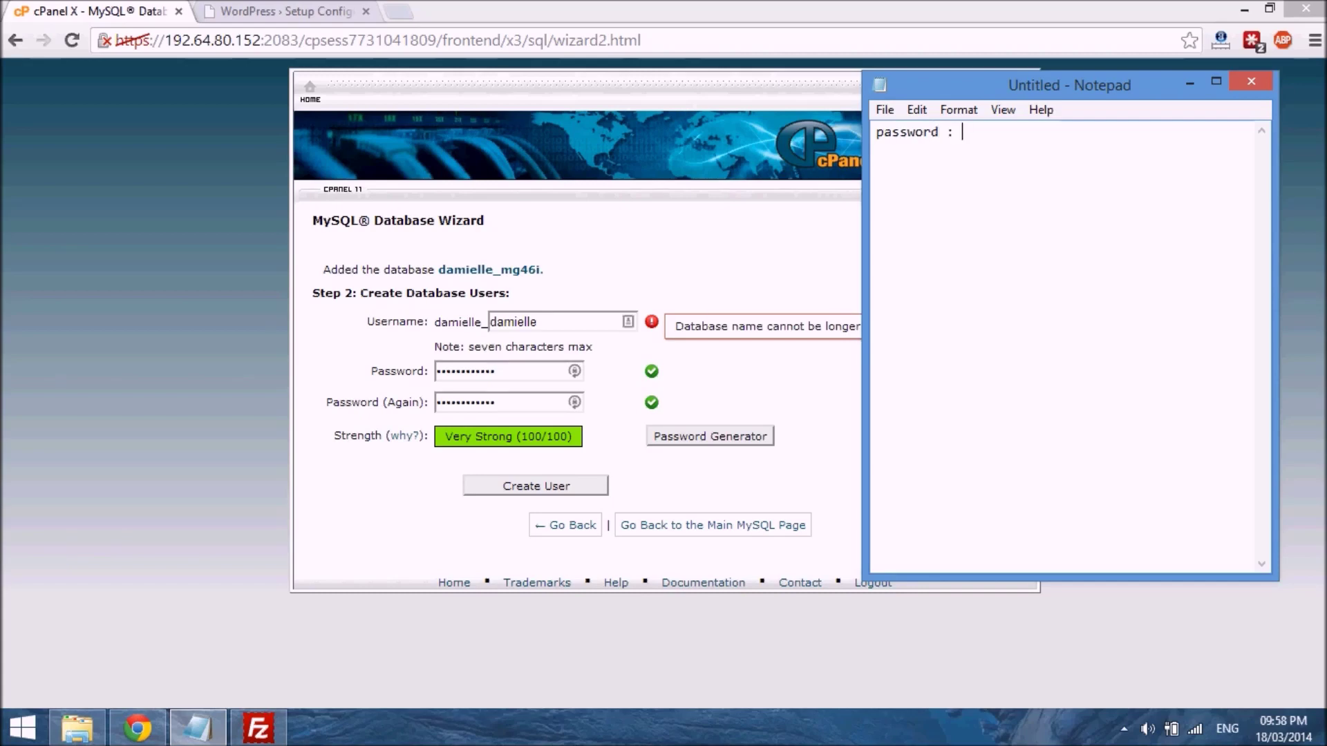
pyautogui.hotkey('ctrl', 'v')
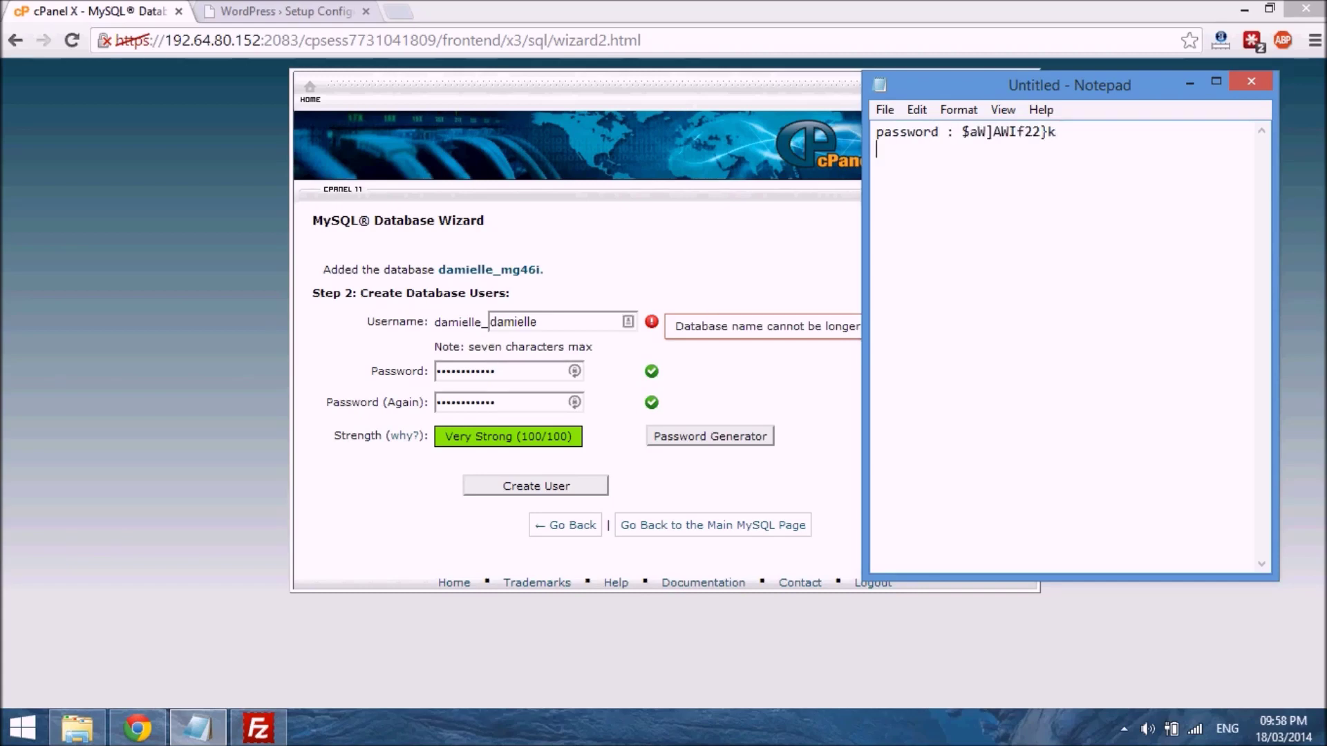
pyautogui.click(560, 487)
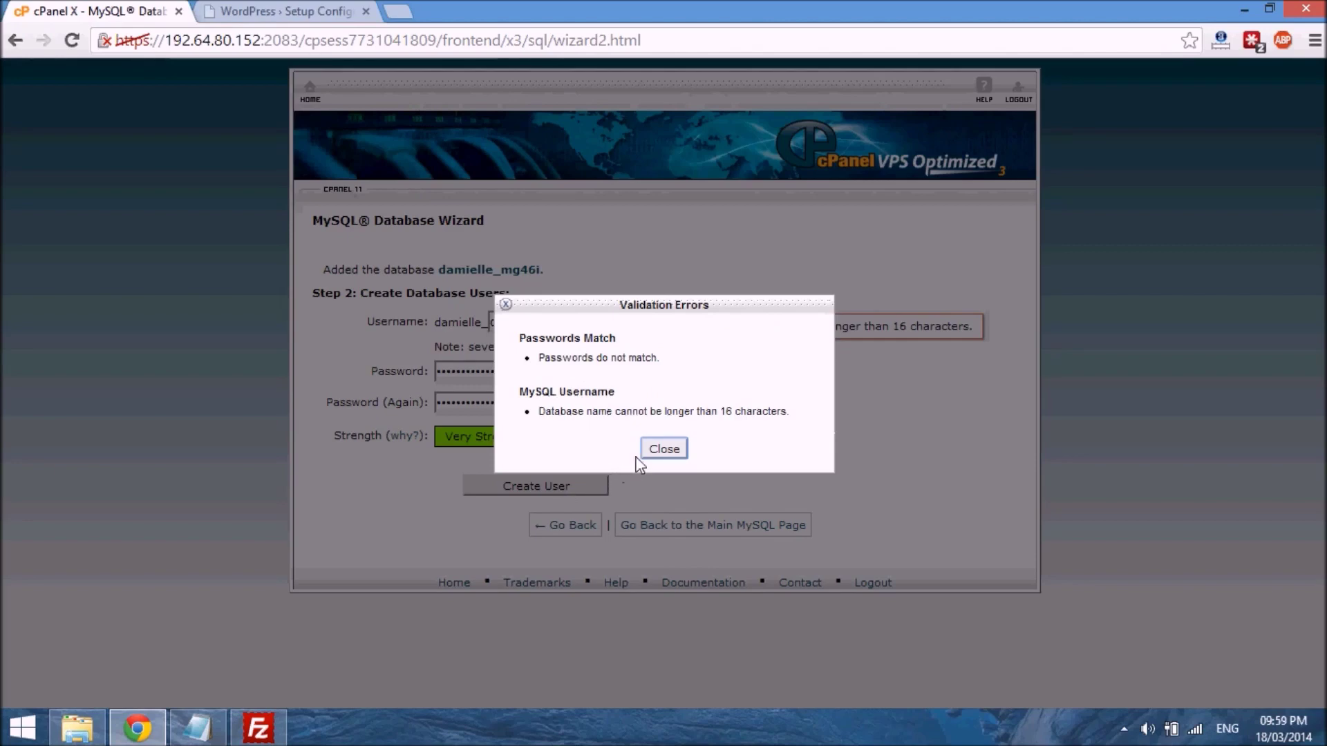
# Paste the matching password into Password (Again), shorten the username suffix to ghf56, and create the user.
pyautogui.click(663, 448)
pyautogui.doubleClick(531, 377)
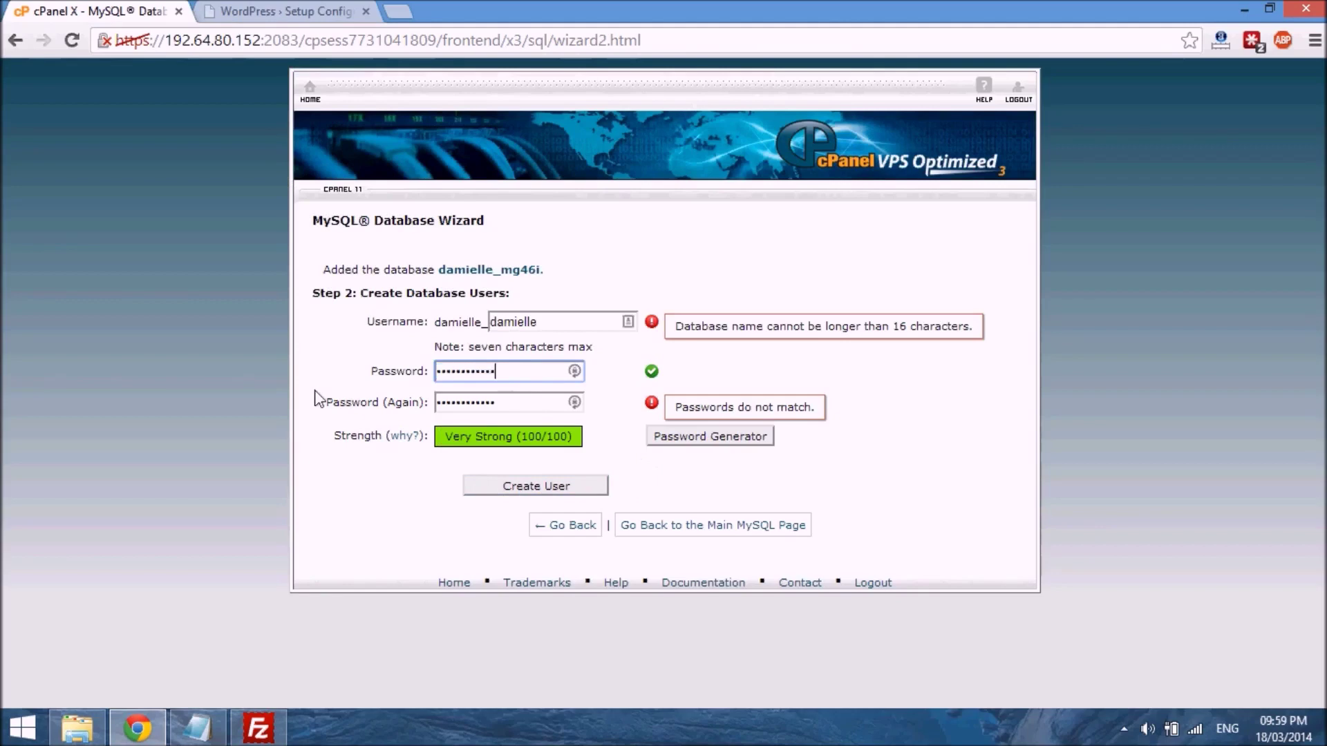
pyautogui.doubleClick(515, 403)
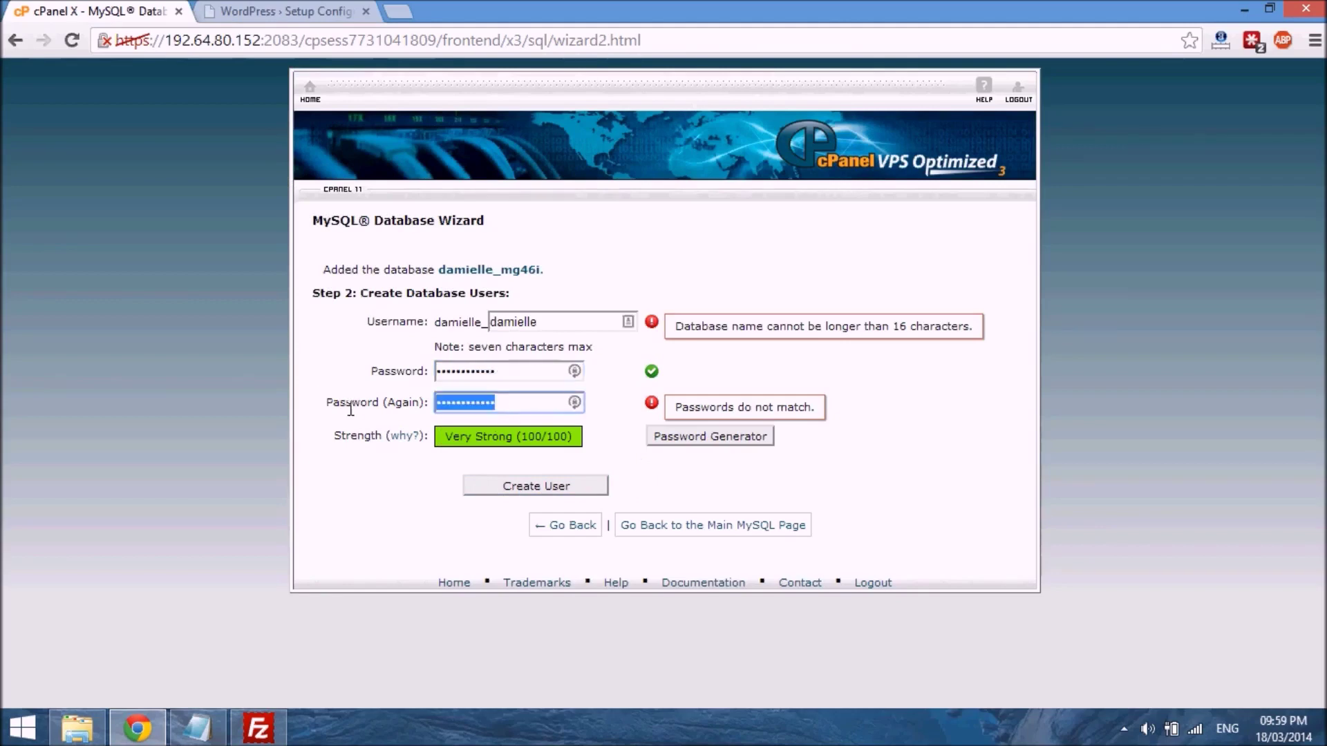
pyautogui.hotkey('ctrl', 'v')
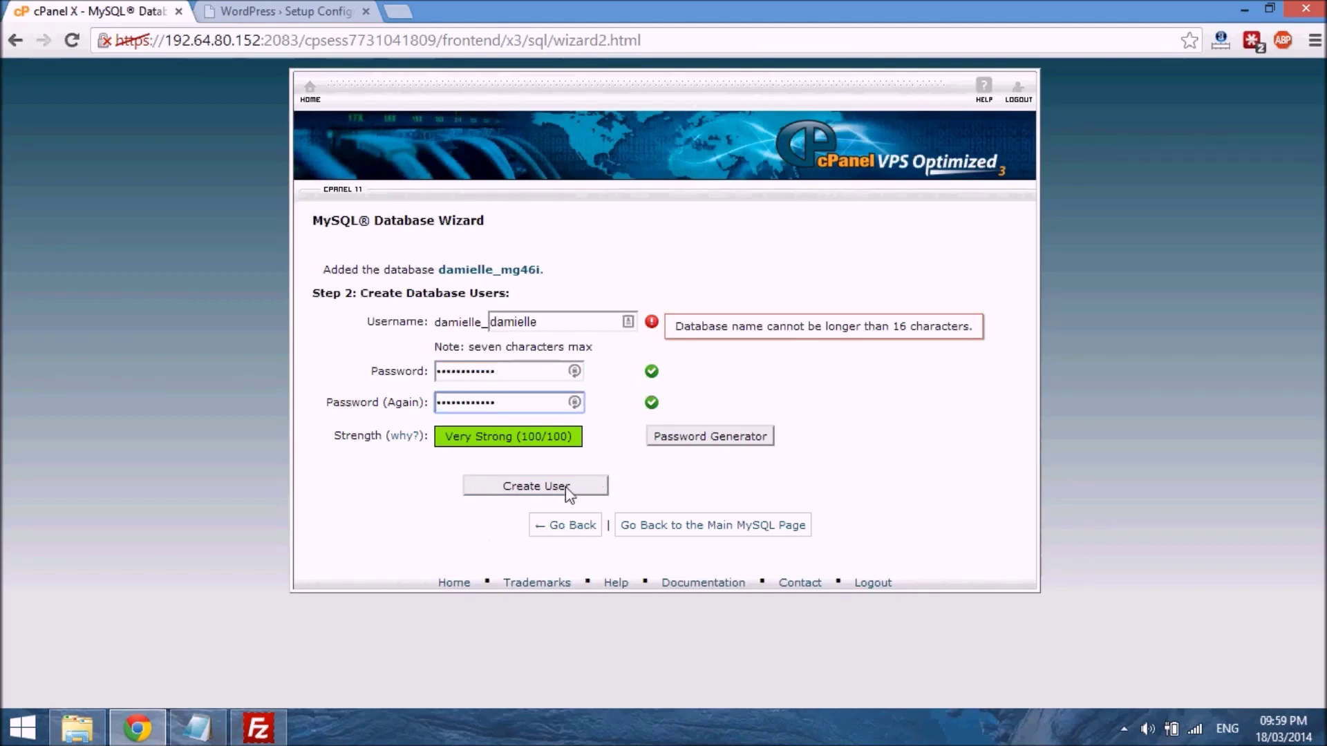
pyautogui.moveTo(615, 323); pyautogui.dragTo(399, 325)
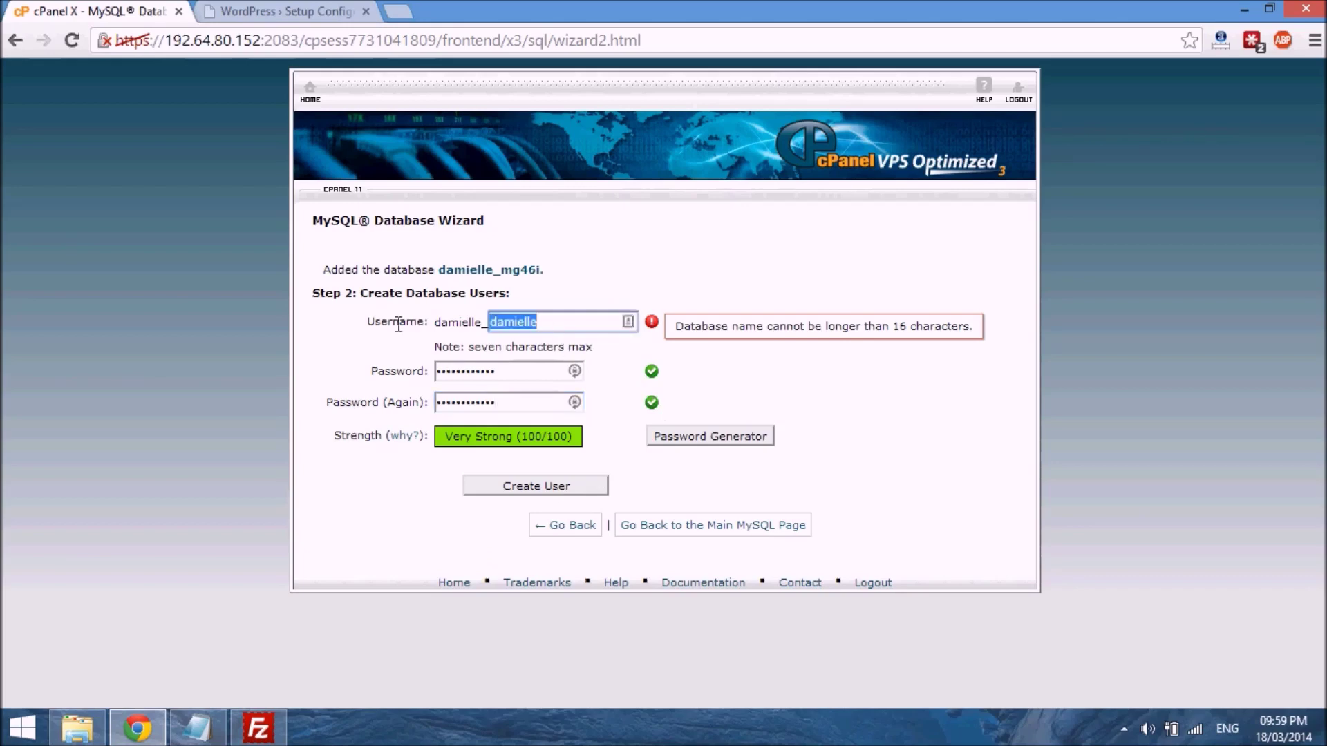
pyautogui.write('ghf56')
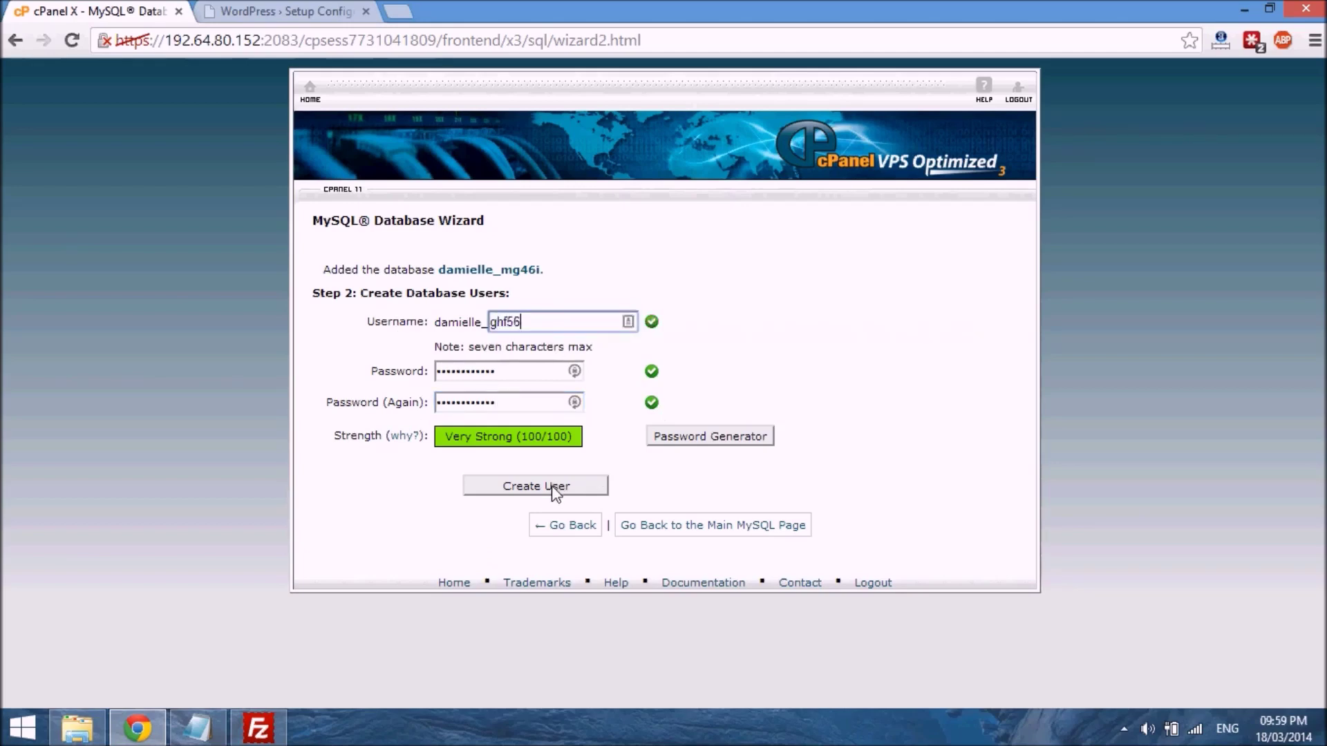
pyautogui.click(553, 487)
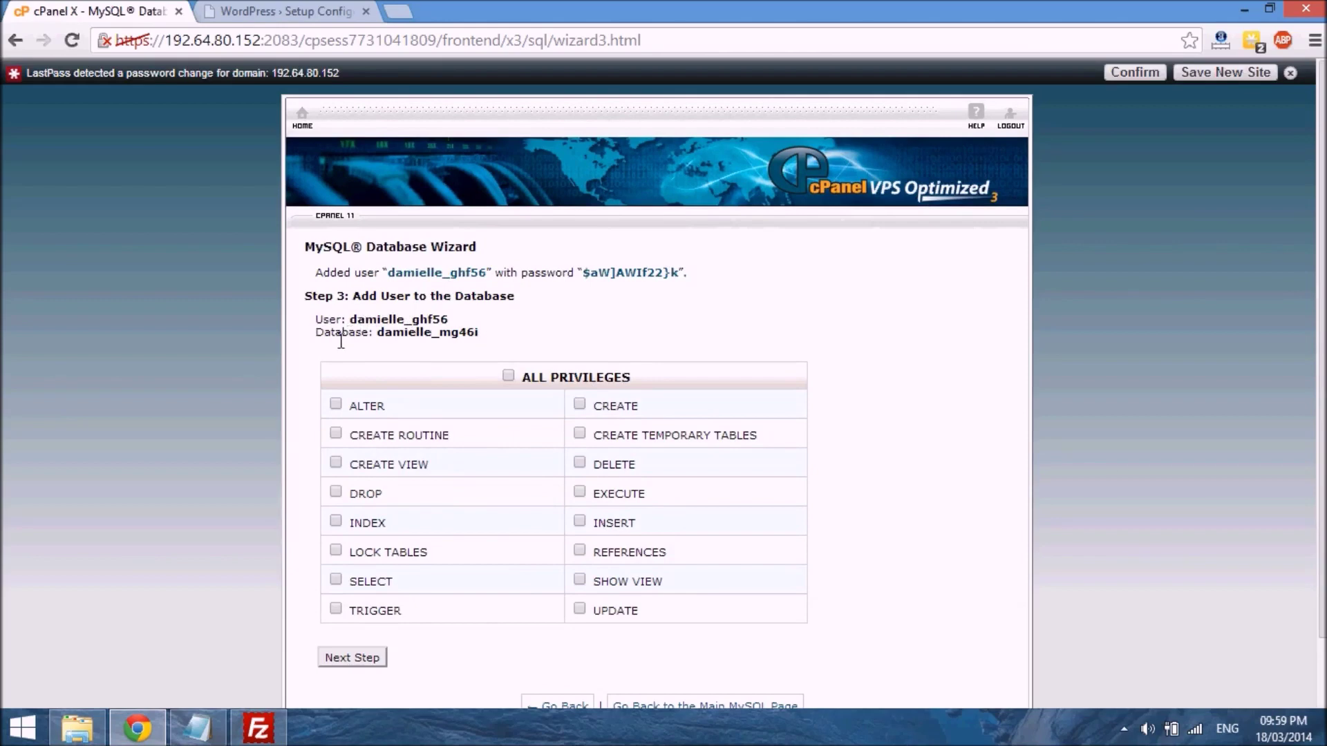
# Copy the new database username into Notepad on a 'user:' line.
pyautogui.moveTo(350, 320); pyautogui.dragTo(458, 325)
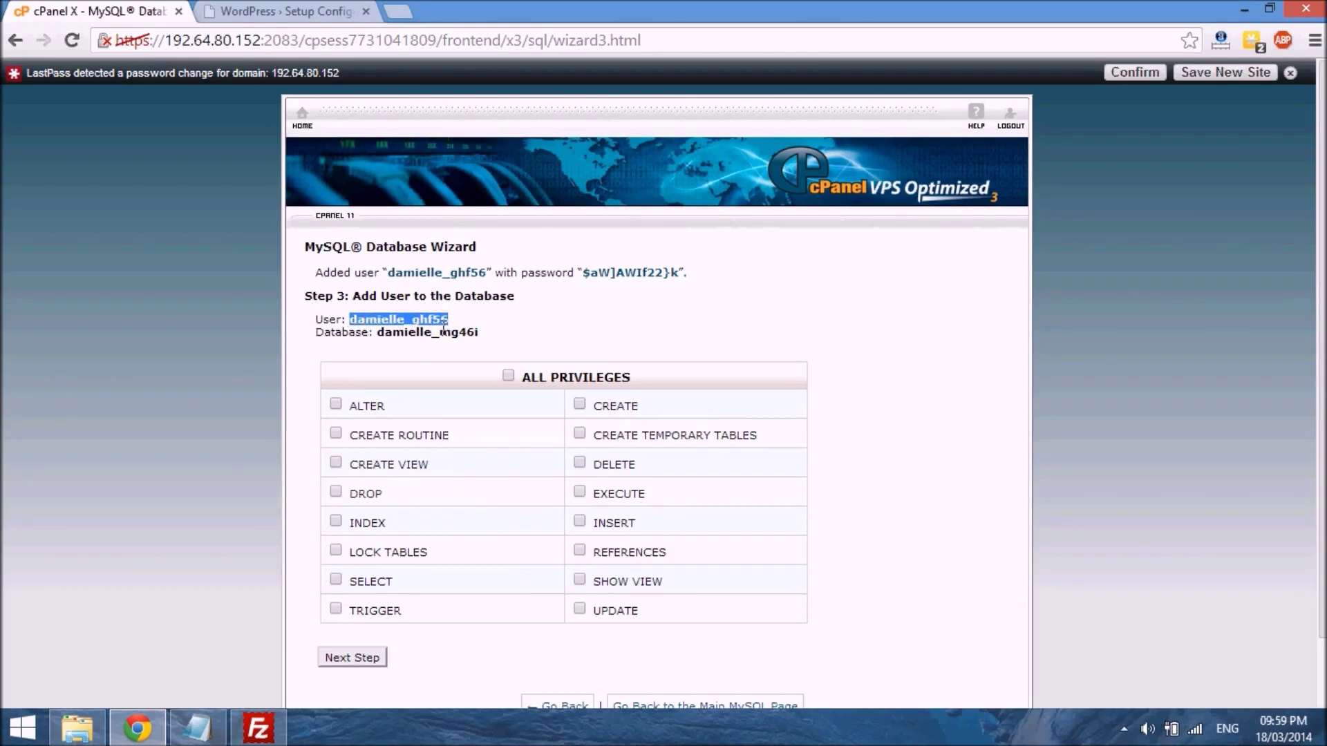
pyautogui.rightClick(437, 322)
pyautogui.click(482, 336)
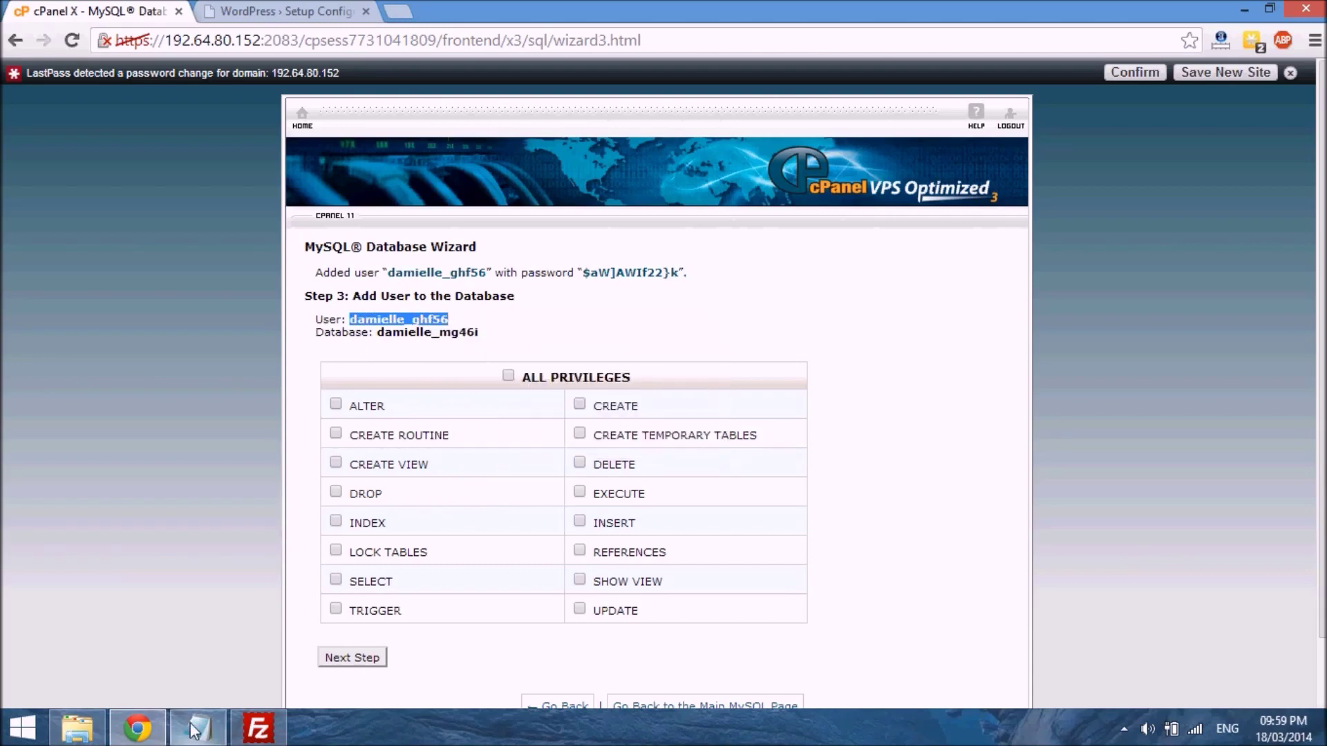
pyautogui.click(200, 729)
pyautogui.press('Return')
pyautogui.write('user')
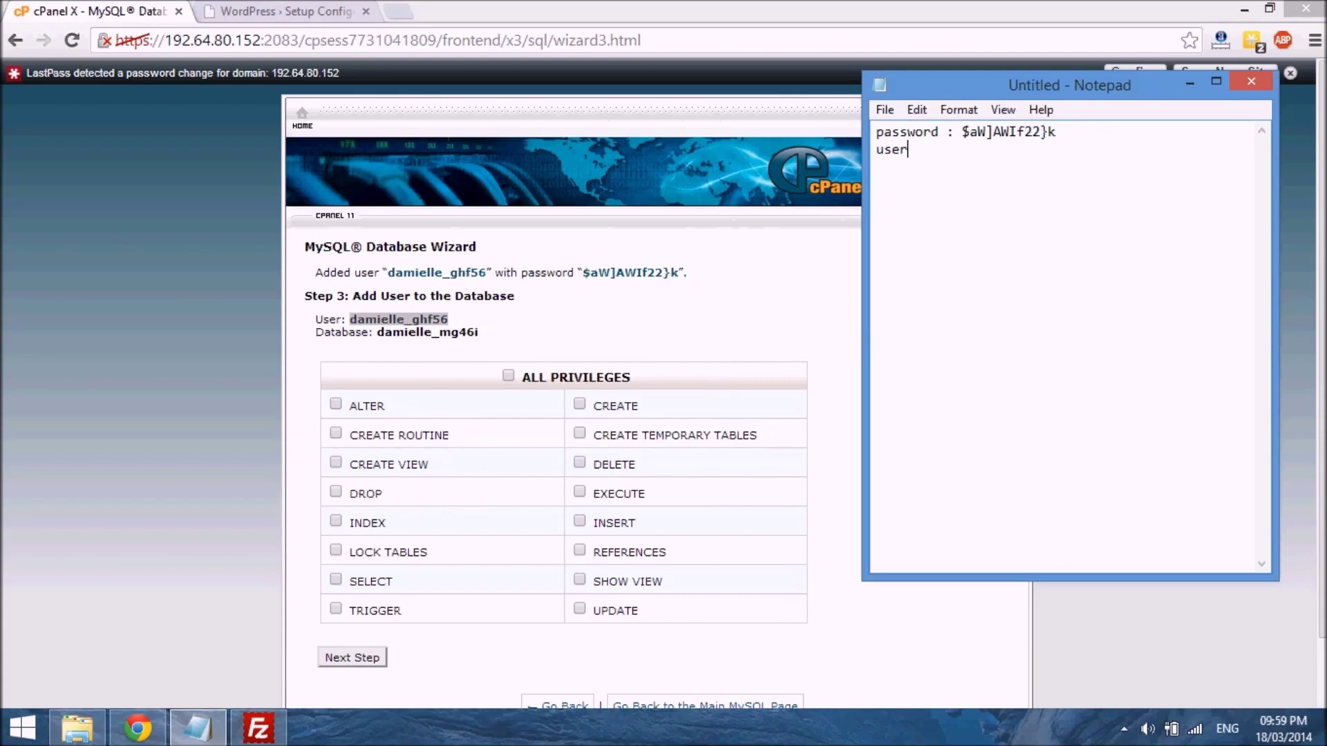
pyautogui.write(':')
pyautogui.hotkey('ctrl', 'v')
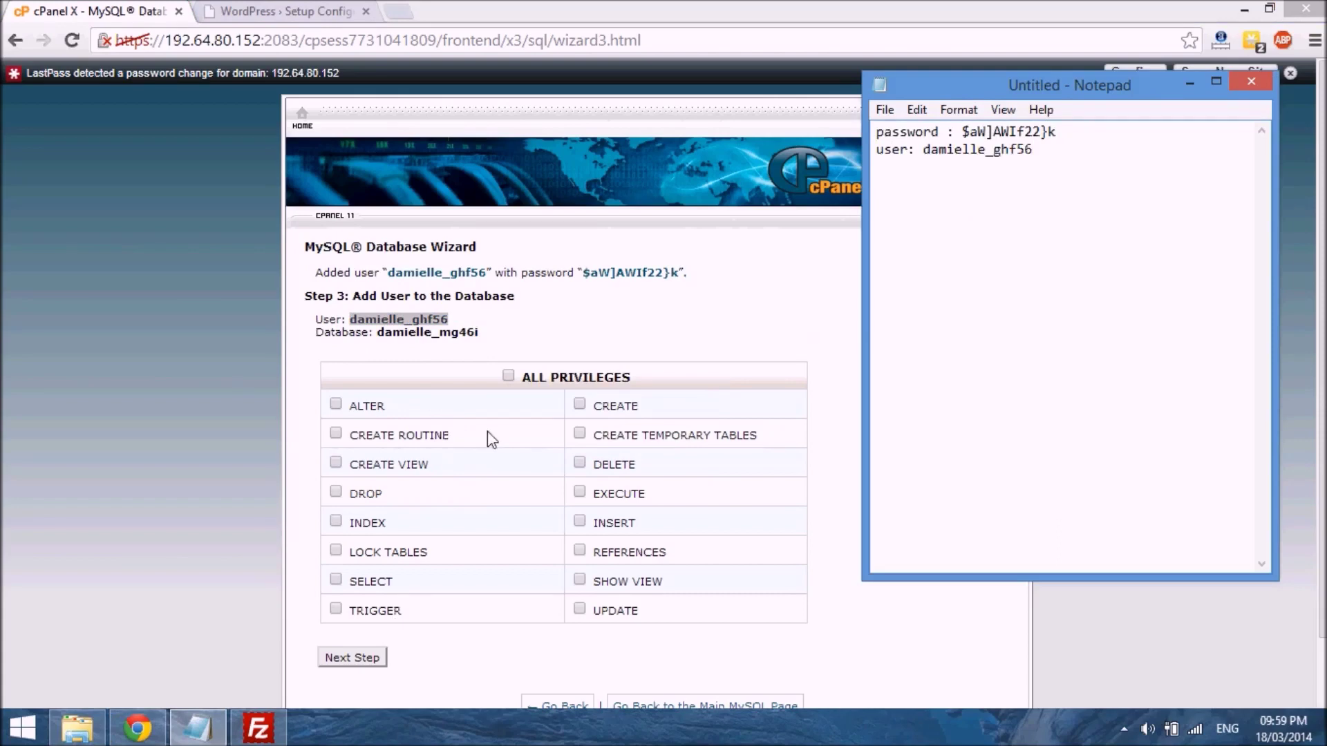
# Copy the database name and start a 'db name:' line in Notepad, then return to cPanel.
pyautogui.click(390, 346)
pyautogui.moveTo(377, 333); pyautogui.dragTo(483, 343)
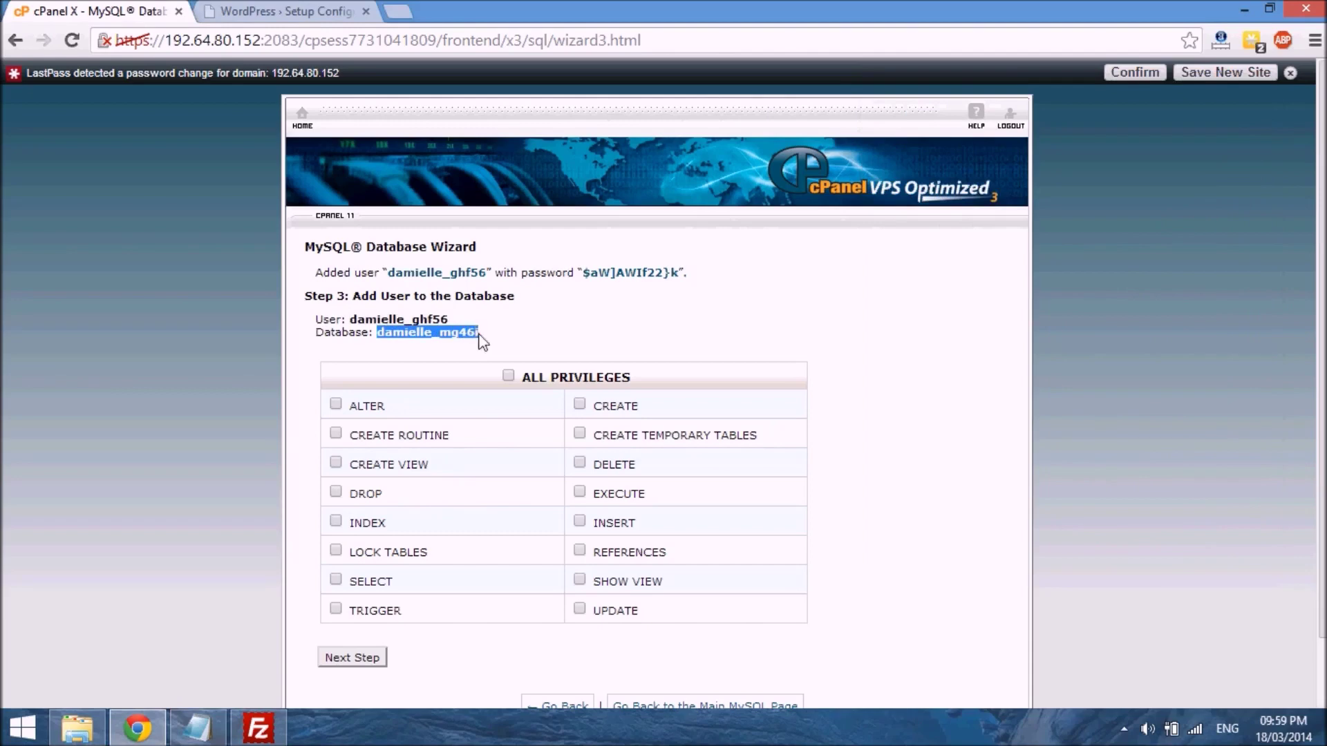
pyautogui.rightClick(469, 335)
pyautogui.click(498, 348)
pyautogui.hotkey('alt', 'Tab')
pyautogui.press('Return')
pyautogui.write('db name')
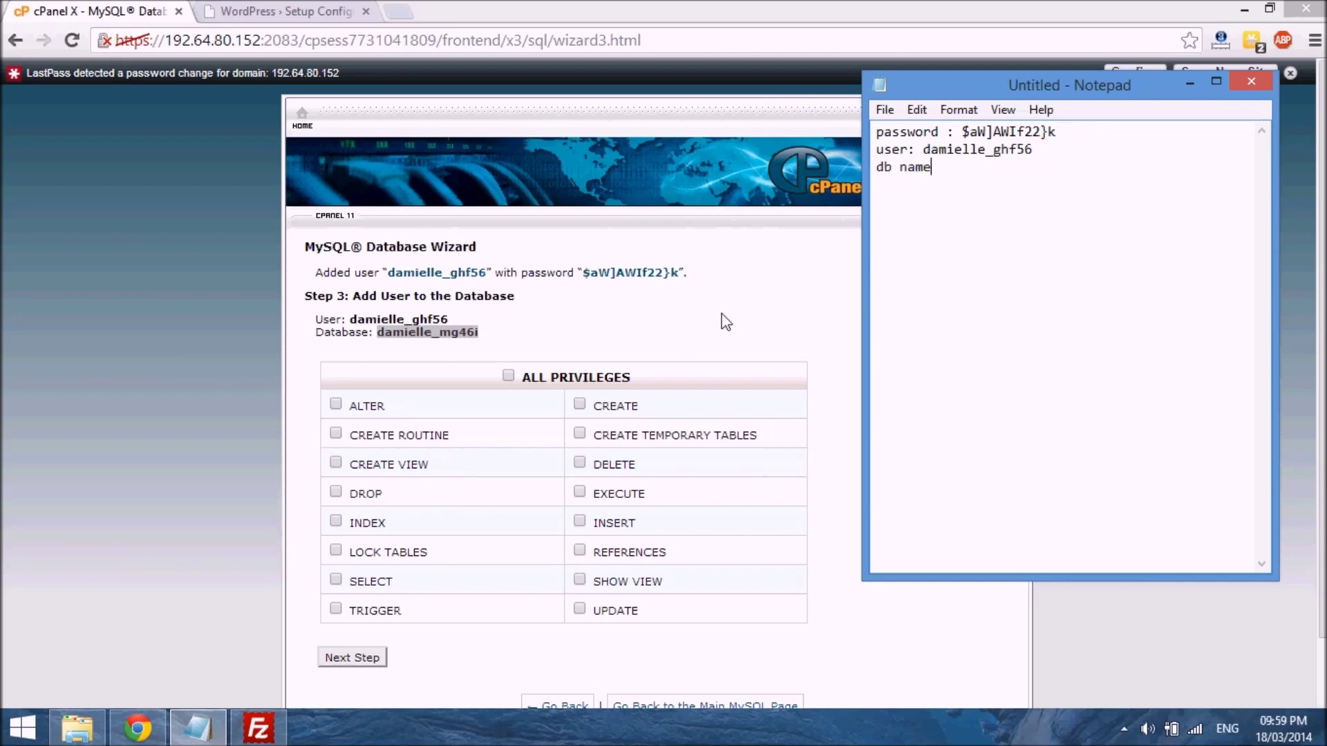
pyautogui.write(':')
pyautogui.click(274, 8)
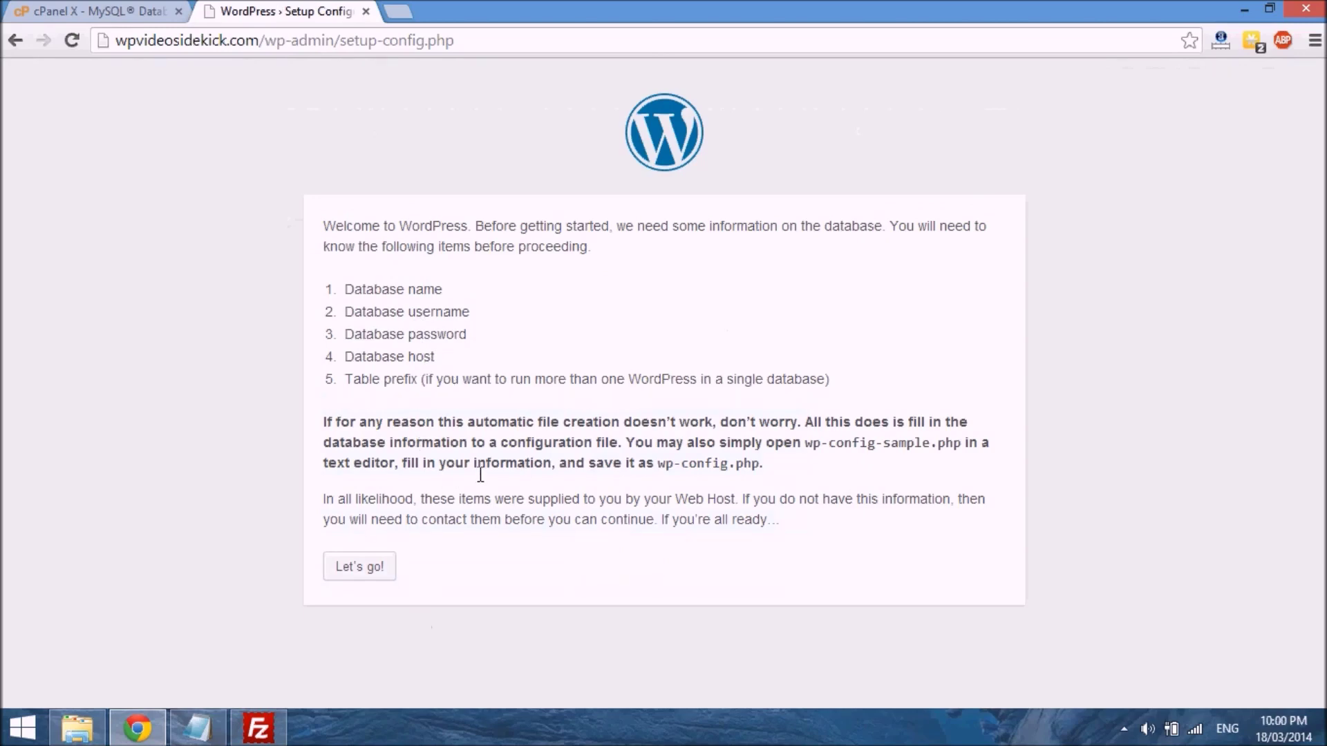
pyautogui.hotkey('alt', 'Tab')
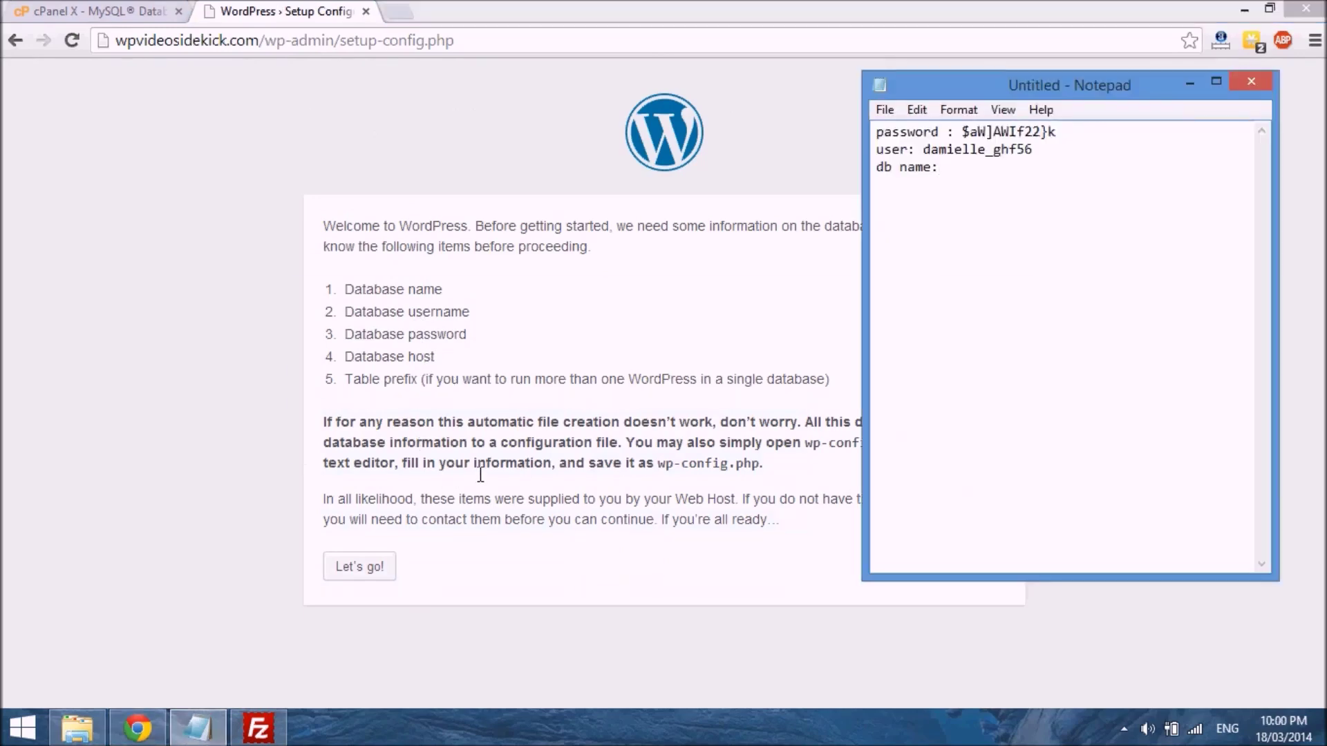
pyautogui.hotkey('alt', 'Tab')
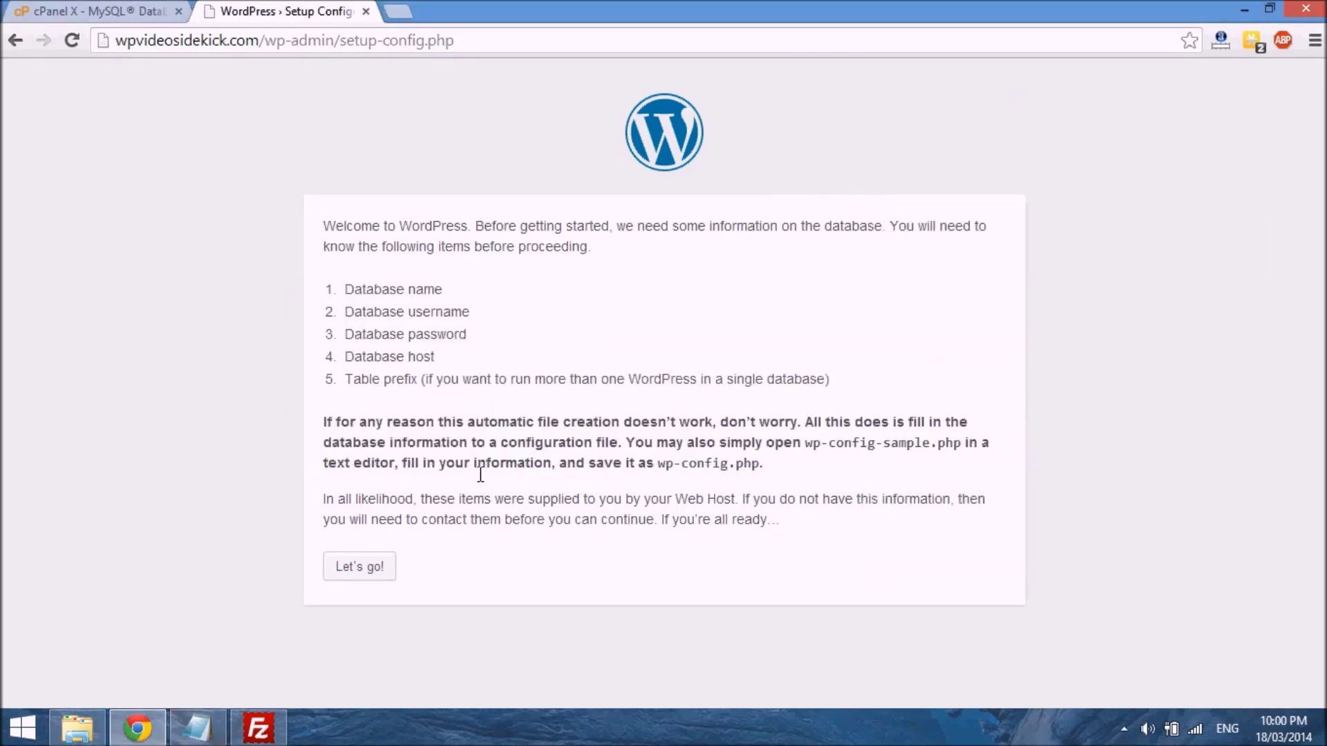
pyautogui.click(92, 5)
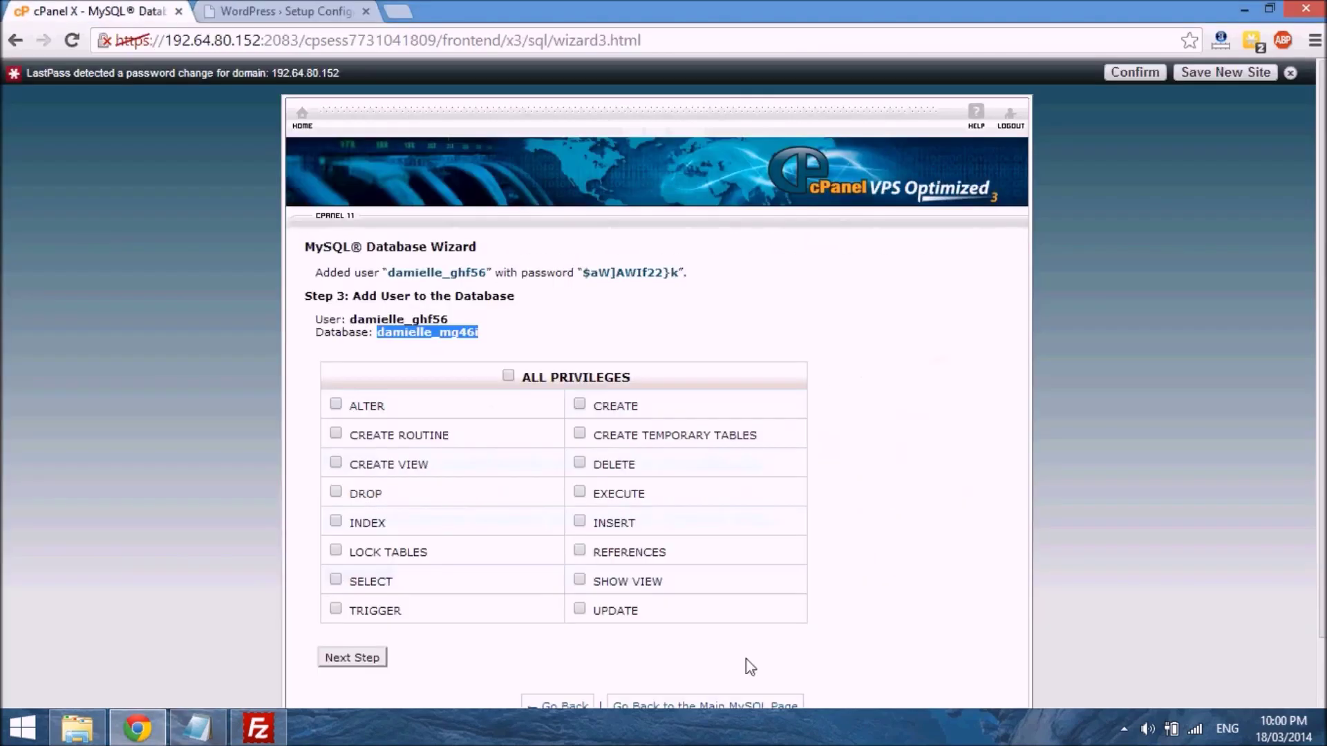
# Grant the ghf56 user ALL PRIVILEGES on mg46i and go back to the WordPress setup page.
pyautogui.click(502, 335)
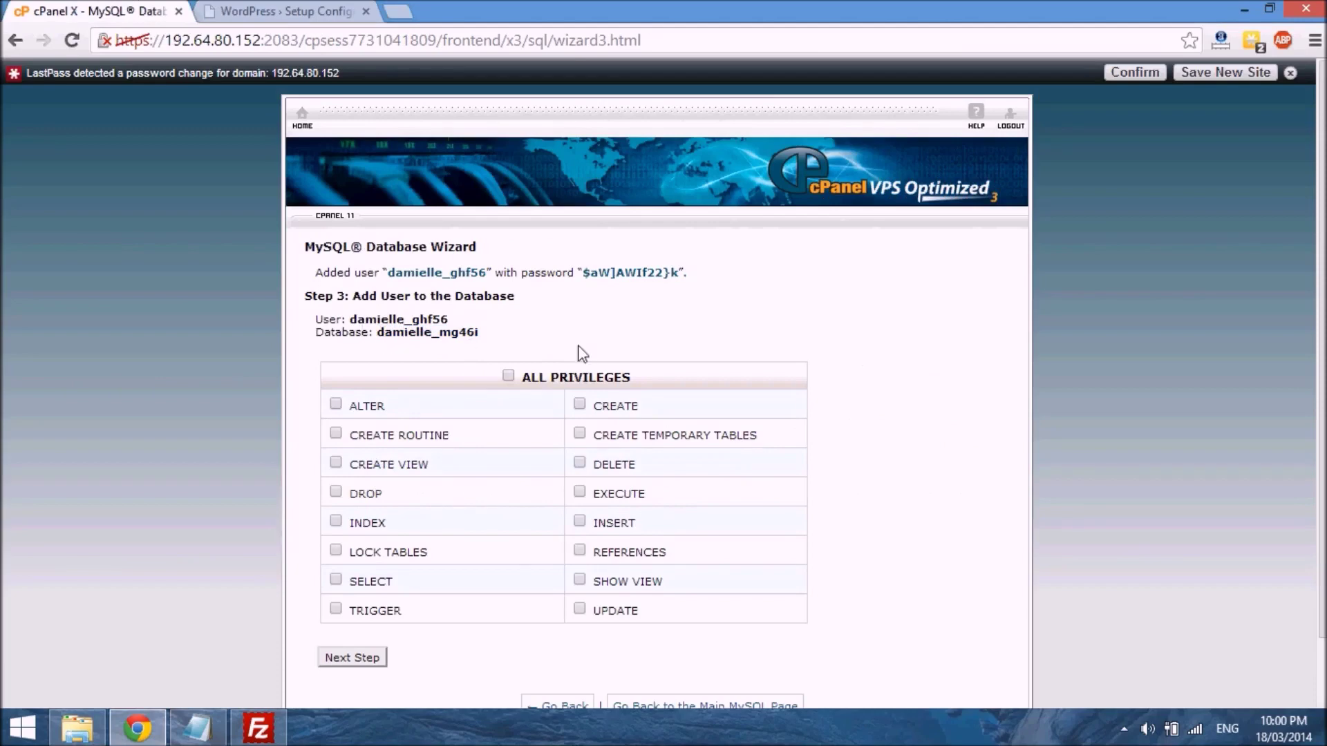
pyautogui.scroll(-1, 660, 353)
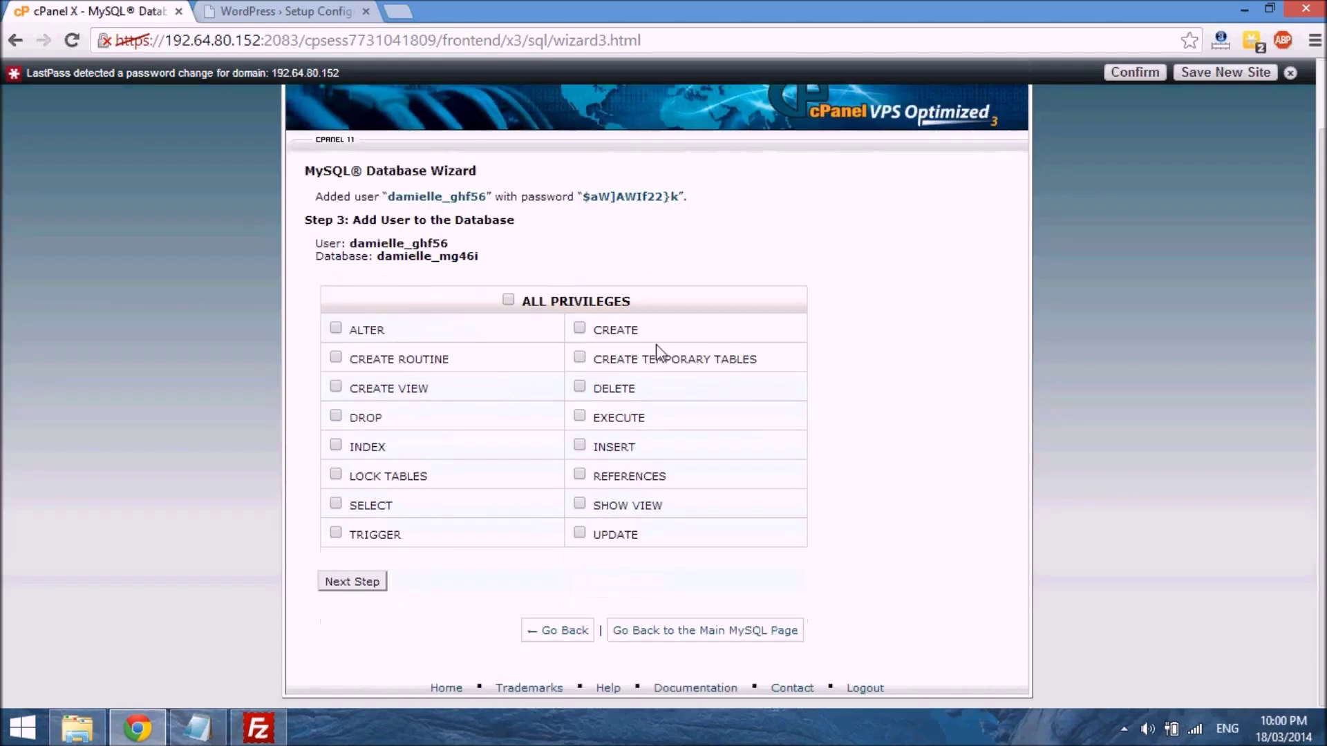
pyautogui.click(509, 300)
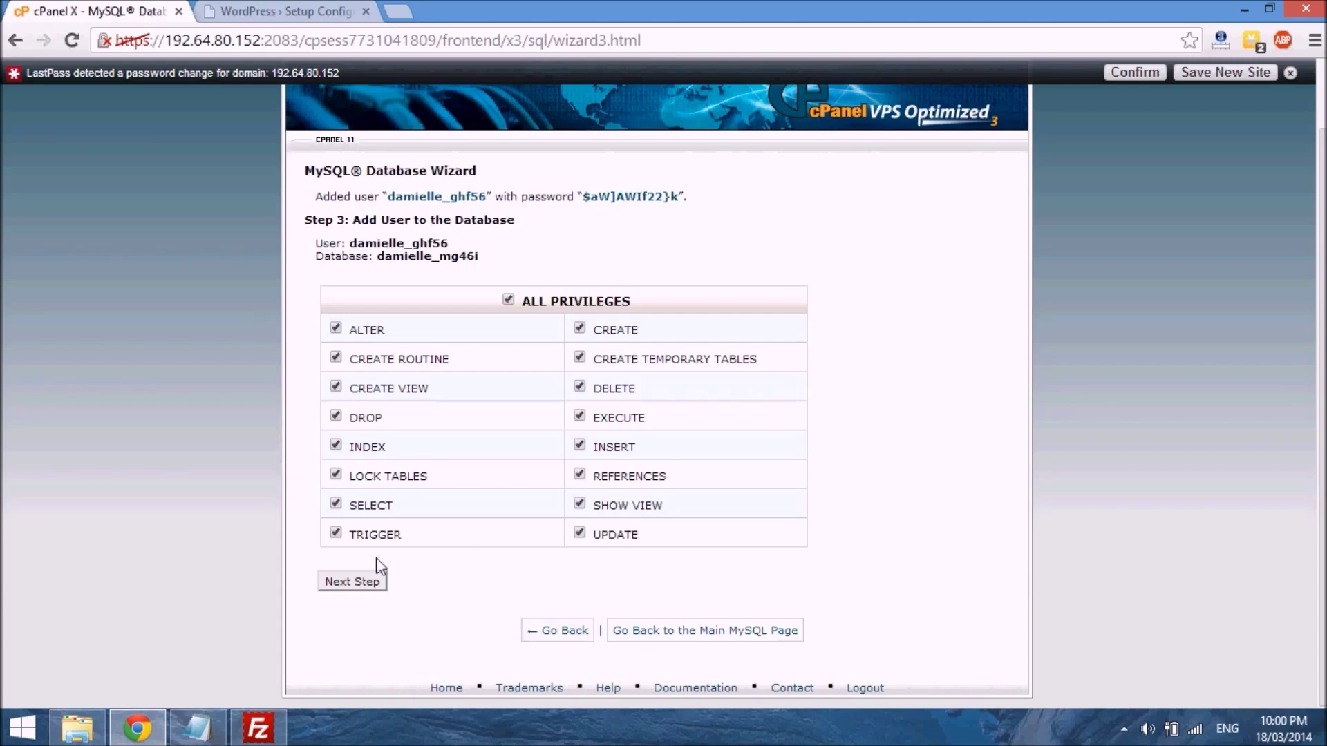
pyautogui.click(351, 583)
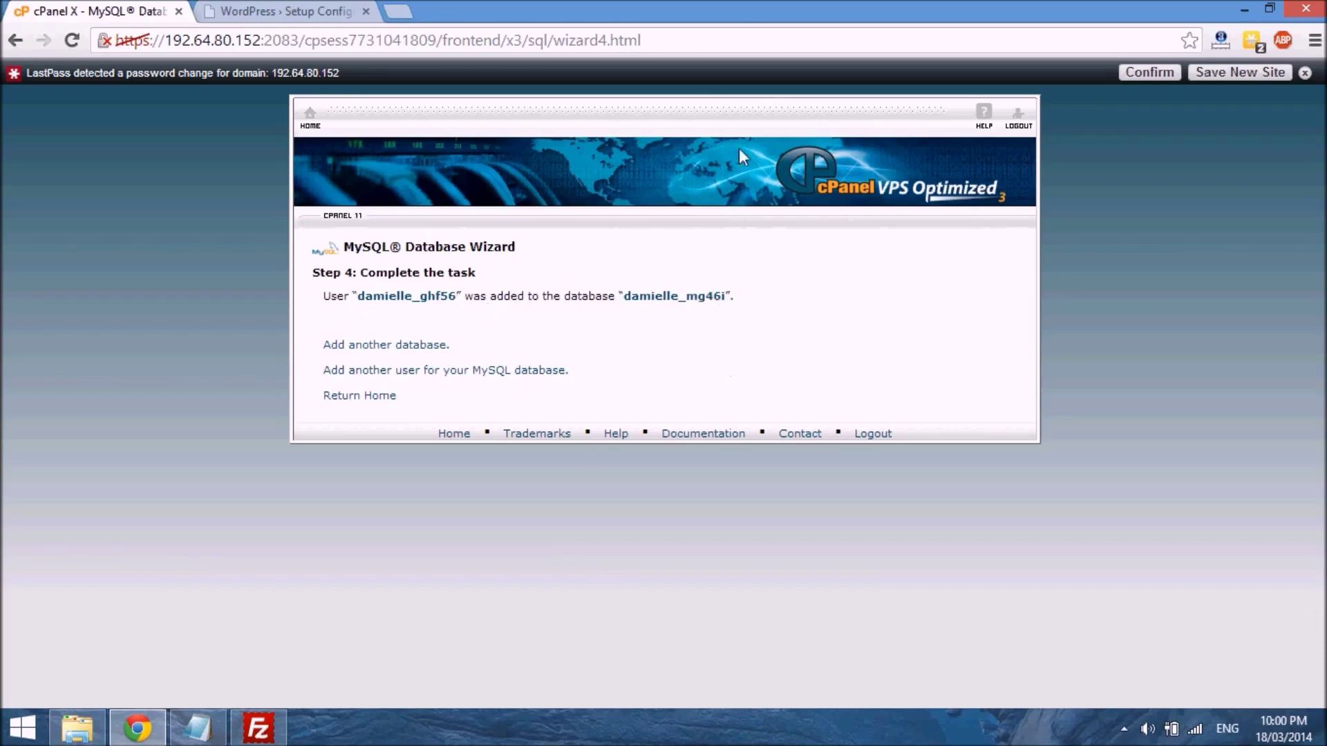
pyautogui.click(280, 9)
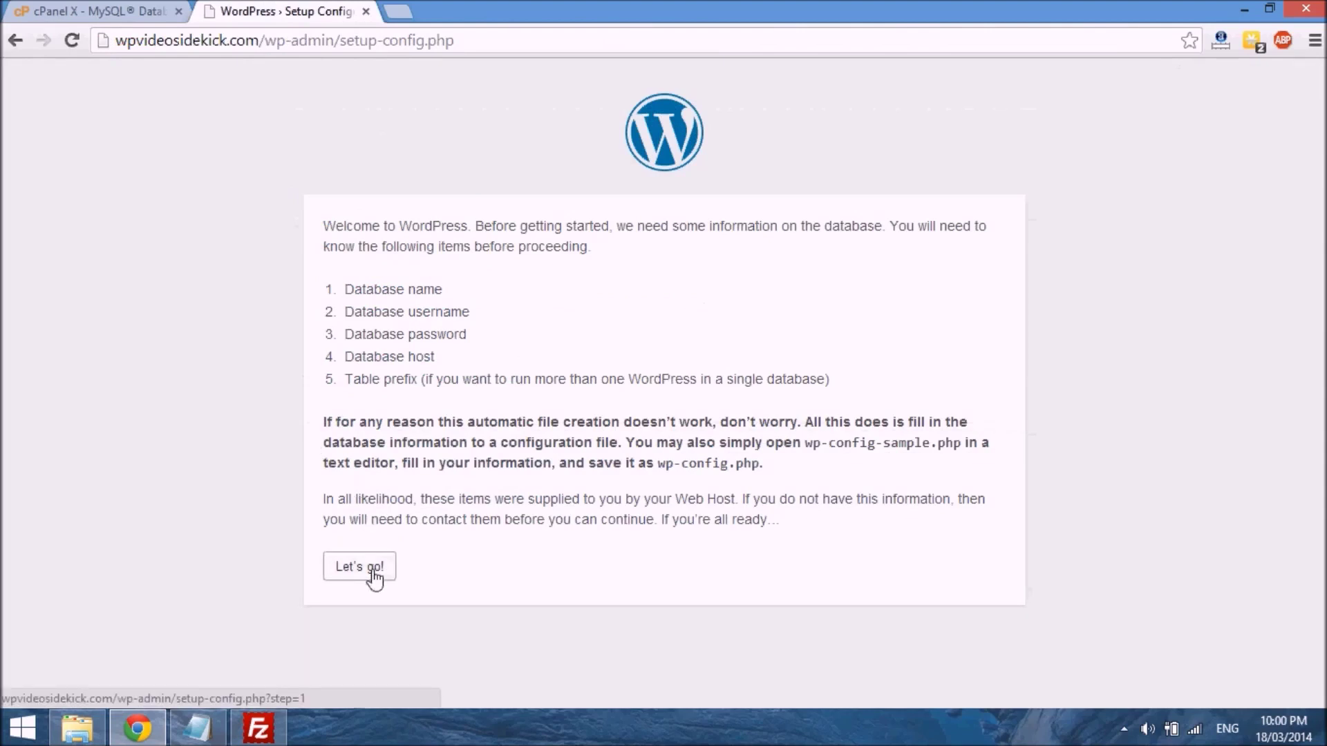
# Start WordPress's database setup and replace the default Database Name with mg46i.
pyautogui.click(374, 576)
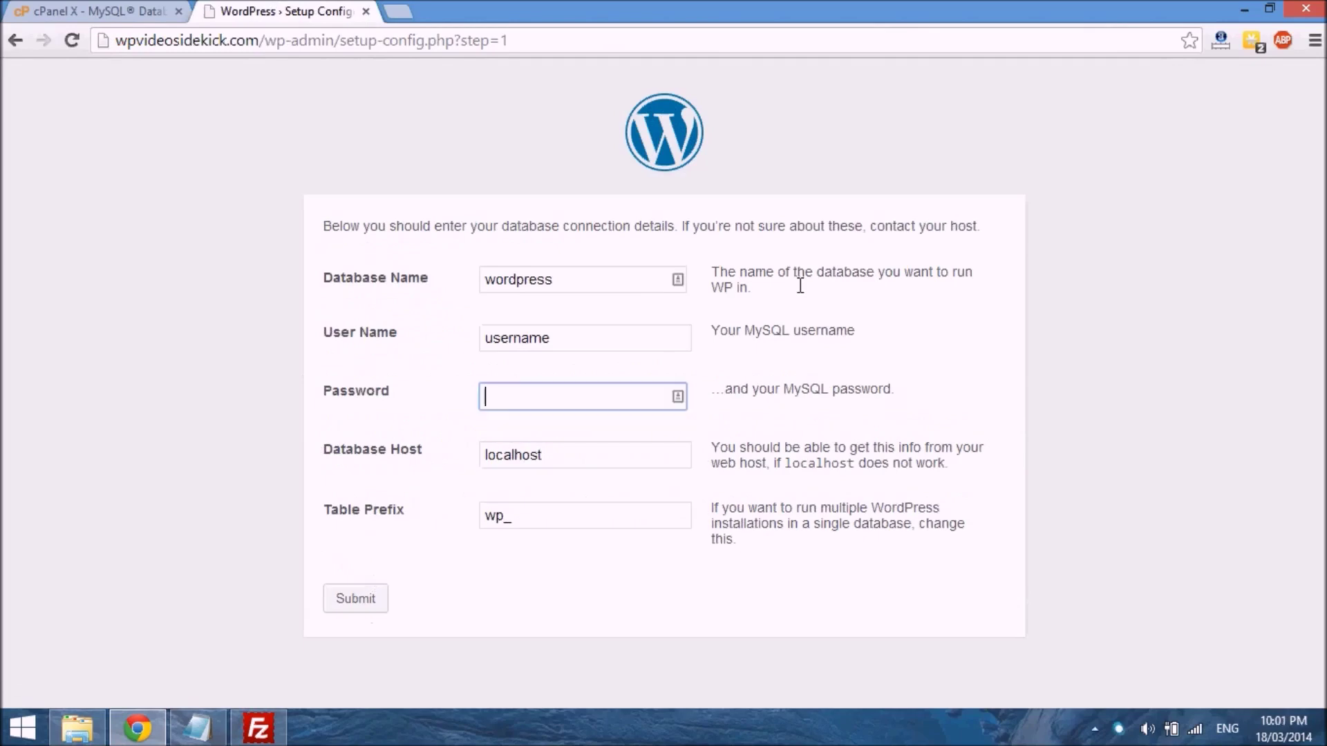
pyautogui.click(579, 280)
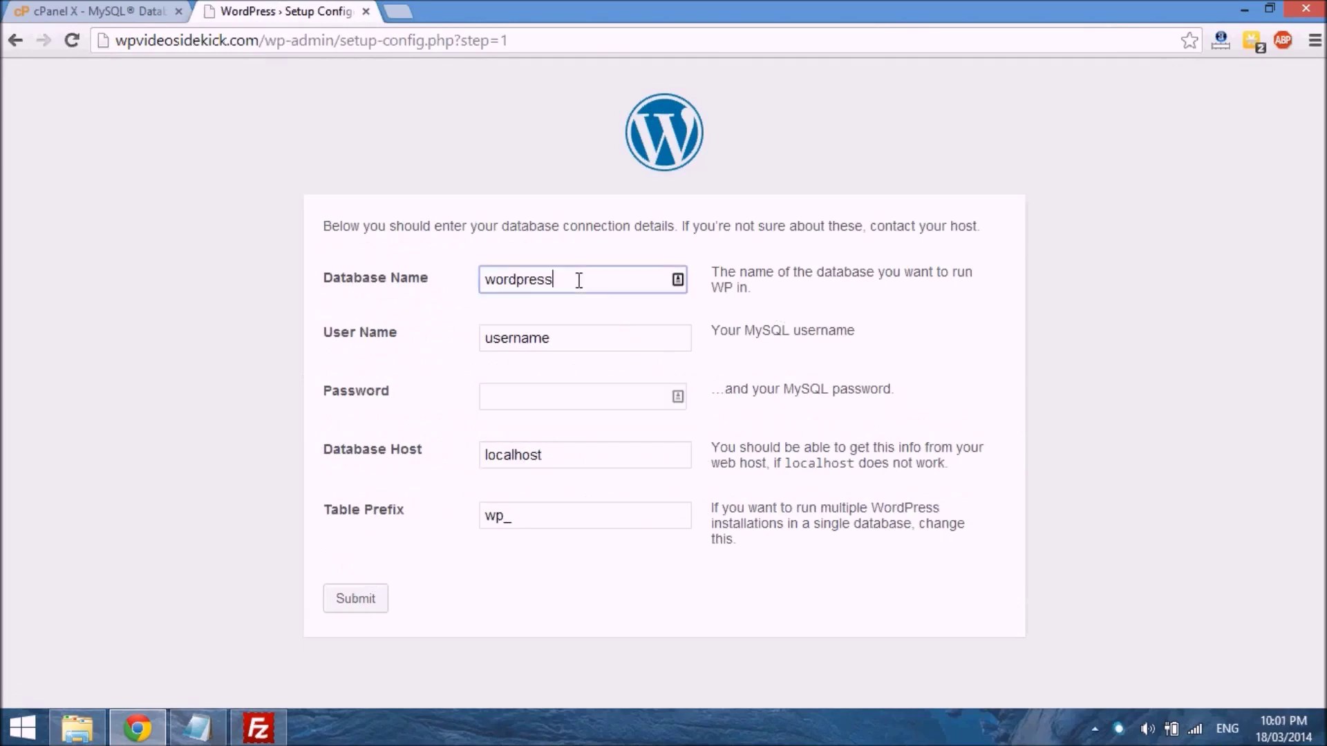
pyautogui.moveTo(571, 288); pyautogui.dragTo(408, 299)
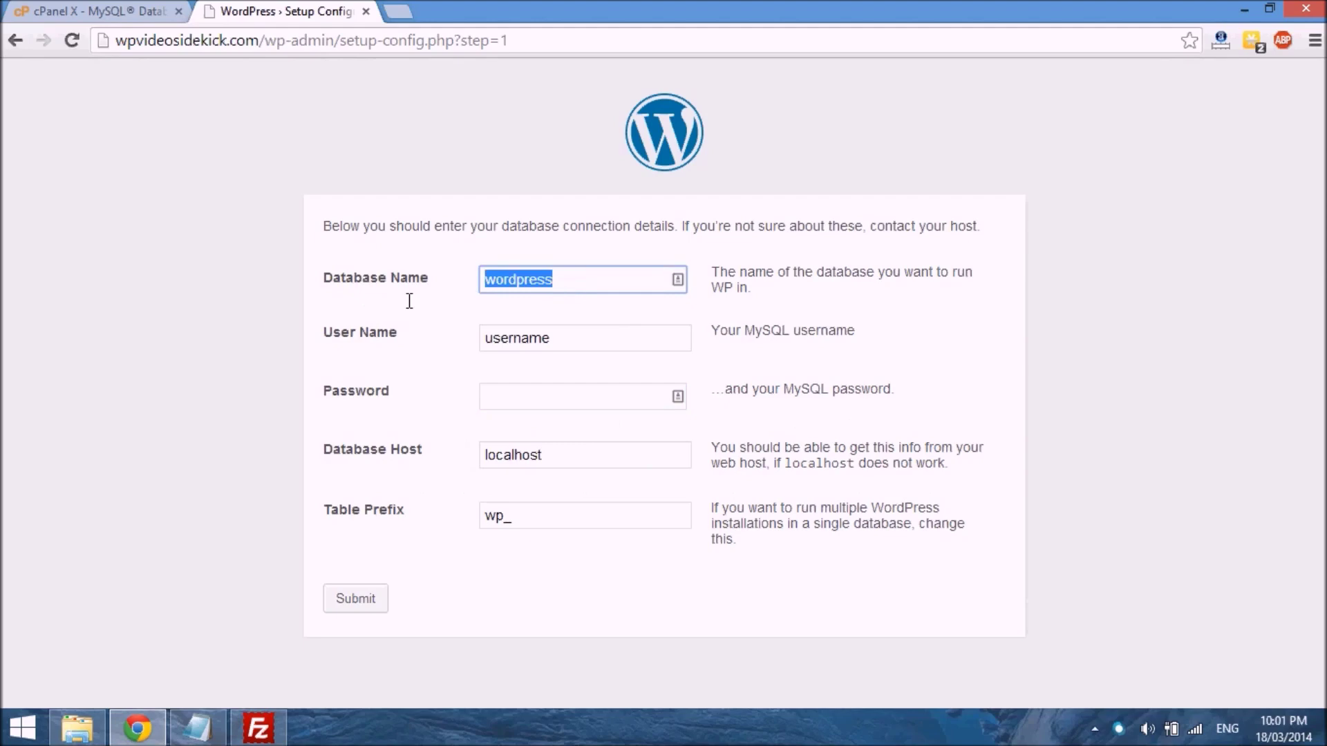
pyautogui.click(200, 734)
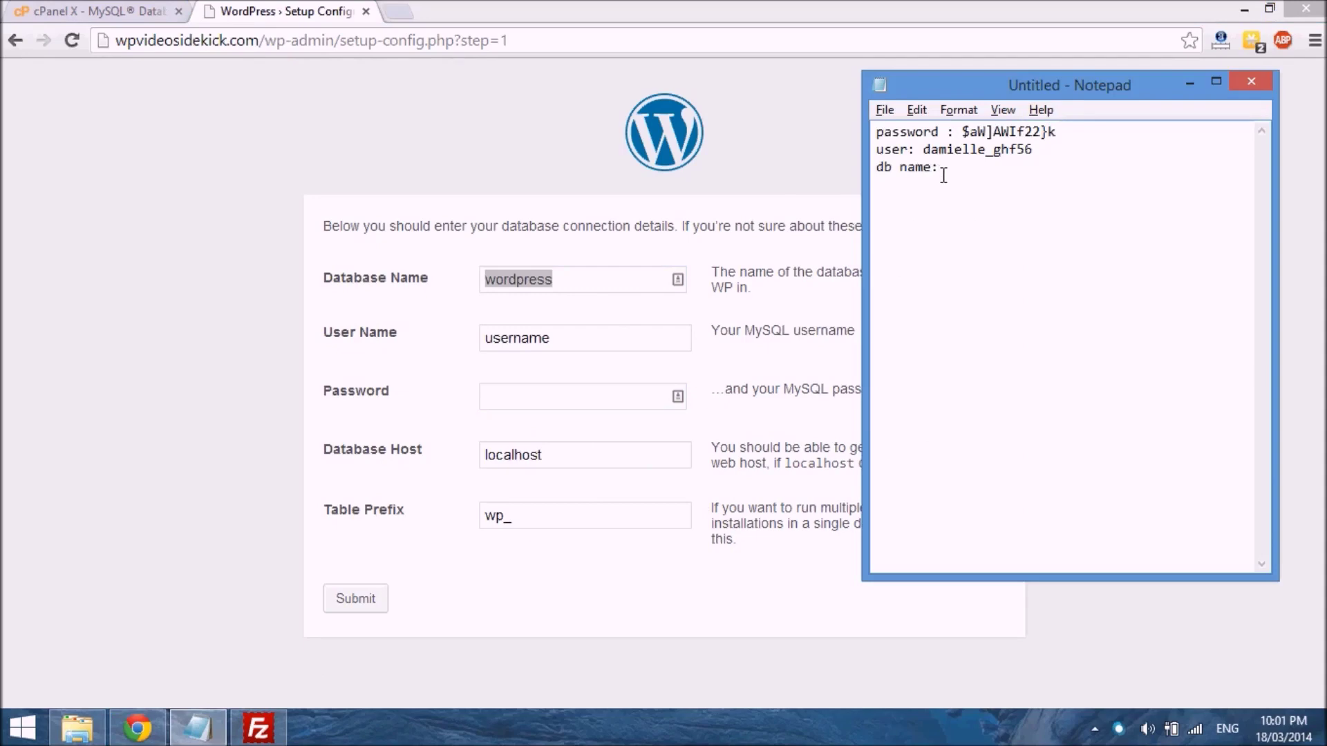
pyautogui.hotkey('ctrl', 'v')
pyautogui.hotkey('ctrl', 'v')
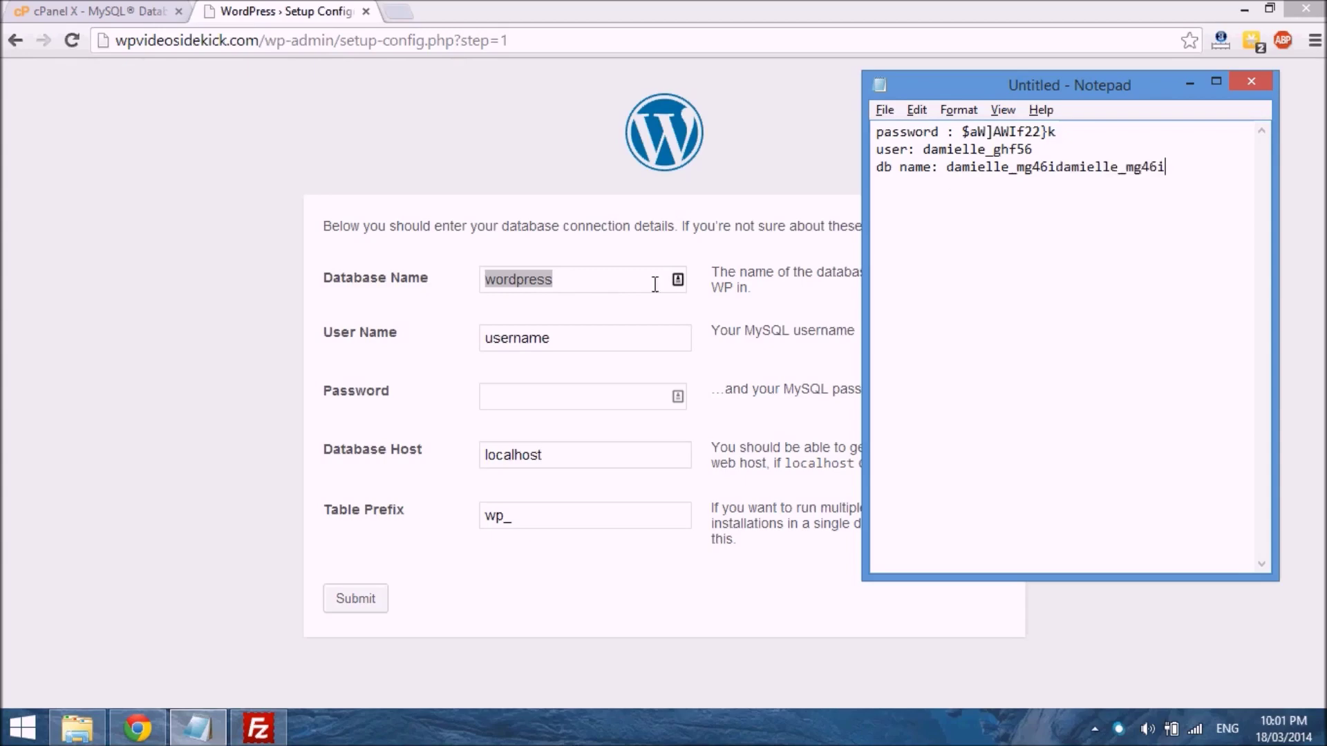
pyautogui.press('BackSpace')
pyautogui.press('BackSpace')
pyautogui.press('BackSpace')
pyautogui.press('BackSpace')
pyautogui.press('BackSpace')
pyautogui.press('BackSpace')
pyautogui.press('BackSpace')
pyautogui.press('BackSpace')
pyautogui.press('BackSpace')
pyautogui.press('BackSpace')
pyautogui.press('BackSpace')
pyautogui.press('BackSpace')
pyautogui.press('BackSpace')
pyautogui.press('BackSpace')
pyautogui.press('BackSpace')
pyautogui.press('BackSpace')
pyautogui.press('BackSpace')
pyautogui.press('BackSpace')
pyautogui.press('BackSpace')
pyautogui.press('BackSpace')
pyautogui.press('BackSpace')
pyautogui.press('BackSpace')
pyautogui.press('BackSpace')
pyautogui.press('BackSpace')
pyautogui.press('BackSpace')
pyautogui.press('BackSpace')
pyautogui.press('BackSpace')
pyautogui.press('BackSpace')
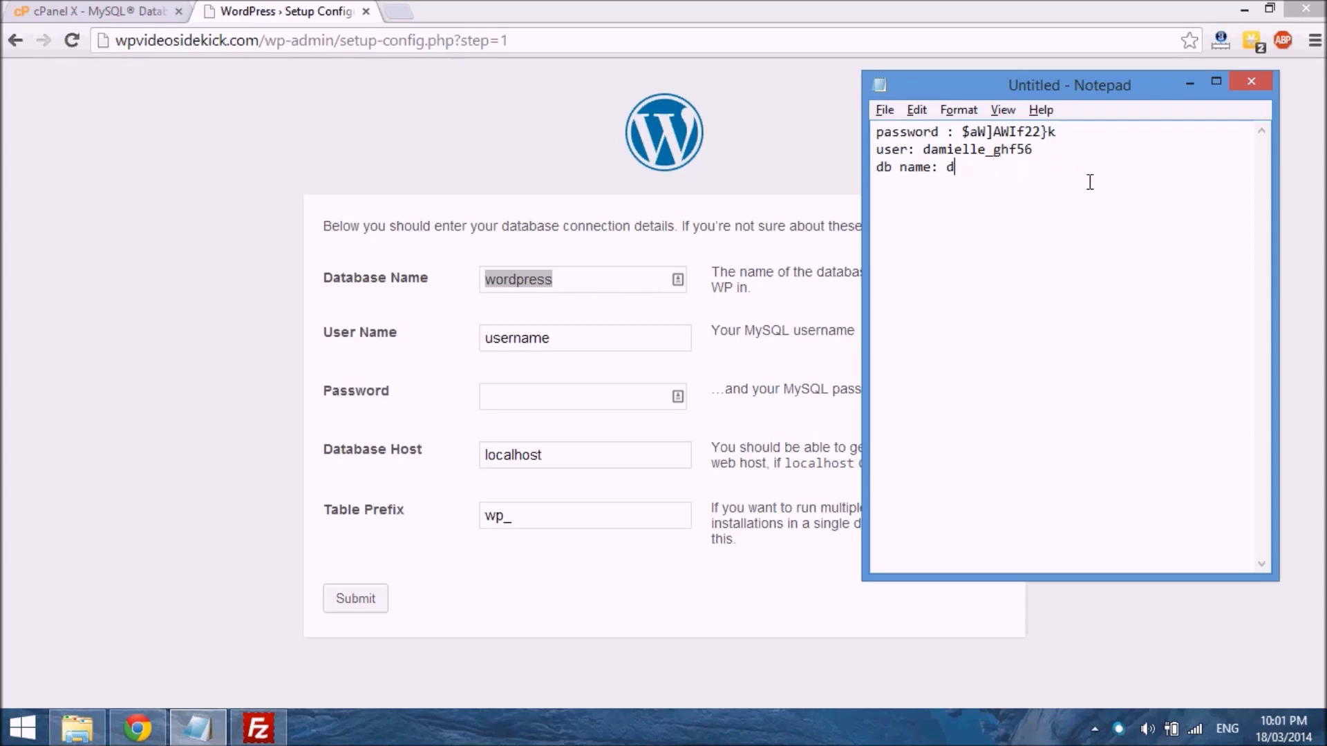
pyautogui.hotkey('ctrl', 'v')
pyautogui.doubleClick(570, 289)
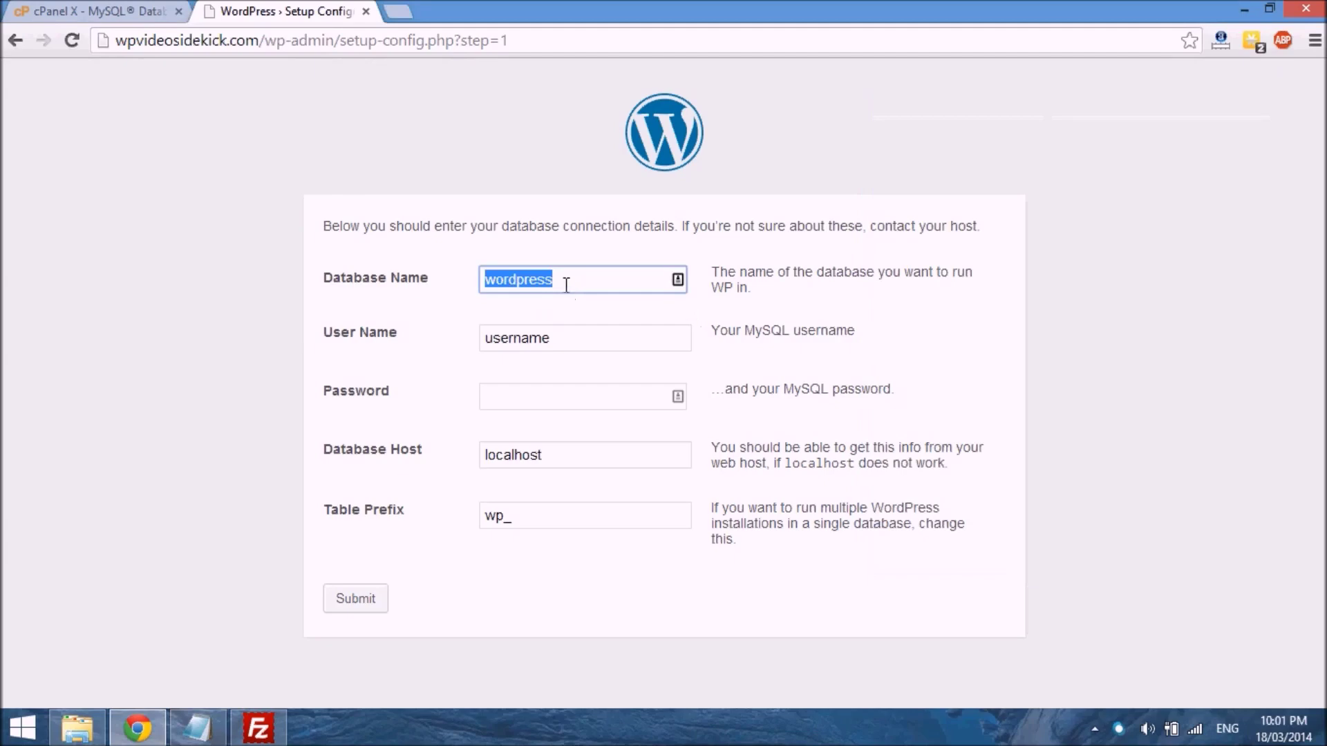
pyautogui.hotkey('ctrl', 'v')
pyautogui.click(581, 406)
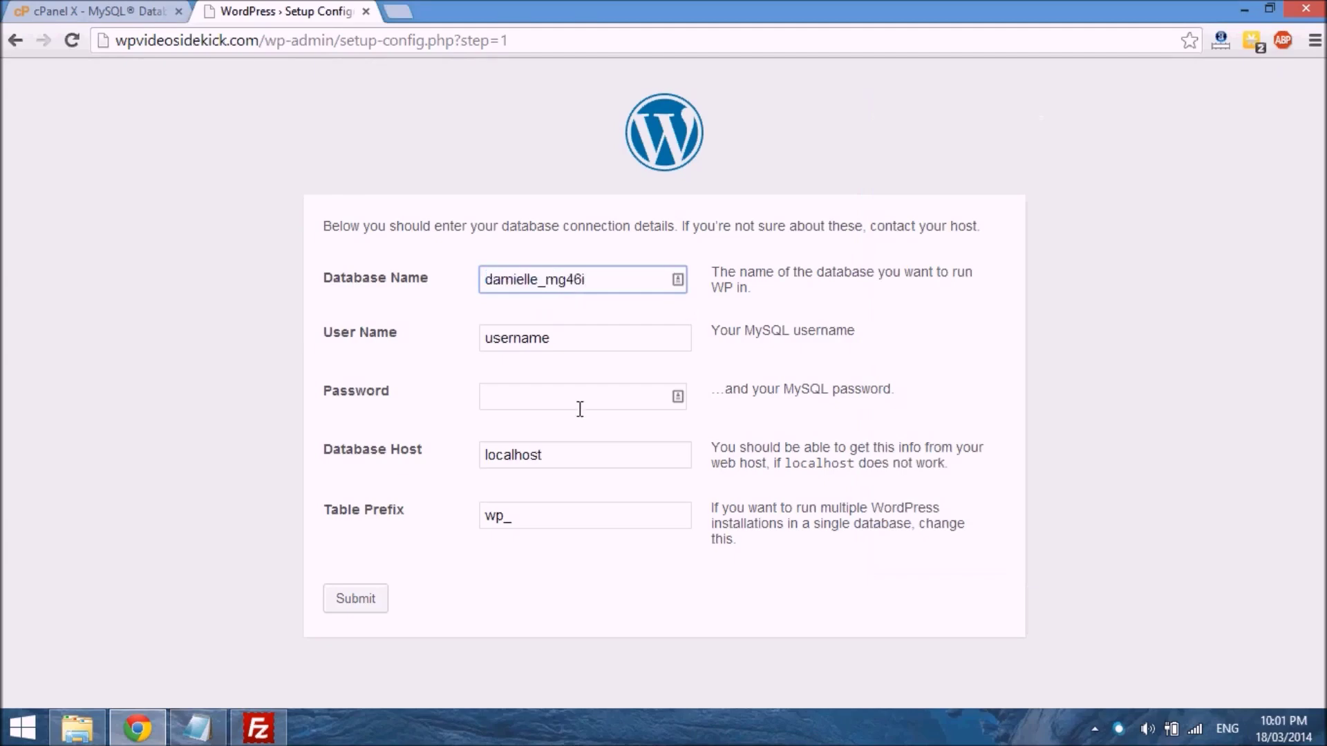
# Copy the ghf56 username from Notepad into the User Name field.
pyautogui.hotkey('alt', 'Tab')
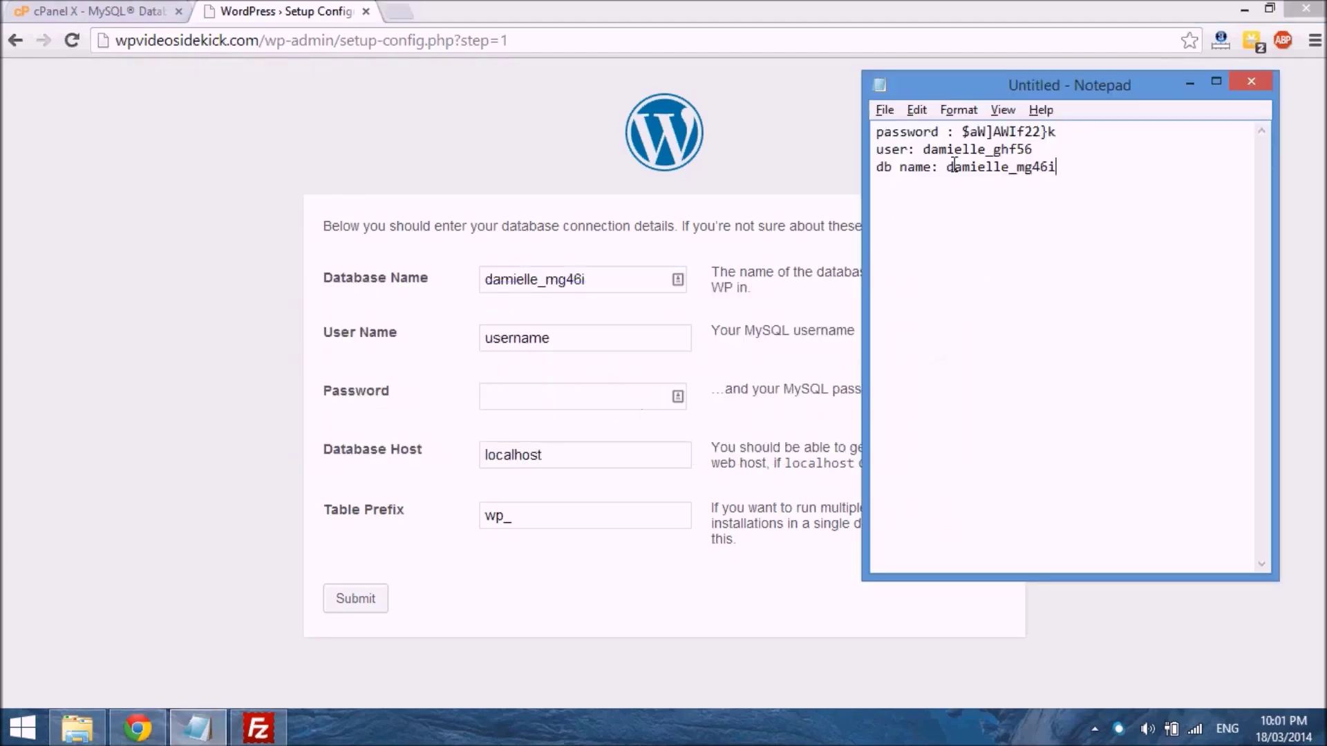
pyautogui.moveTo(924, 150); pyautogui.dragTo(1039, 150)
pyautogui.rightClick(1020, 147)
pyautogui.click(1067, 208)
pyautogui.moveTo(560, 338); pyautogui.dragTo(400, 335)
pyautogui.write('v')
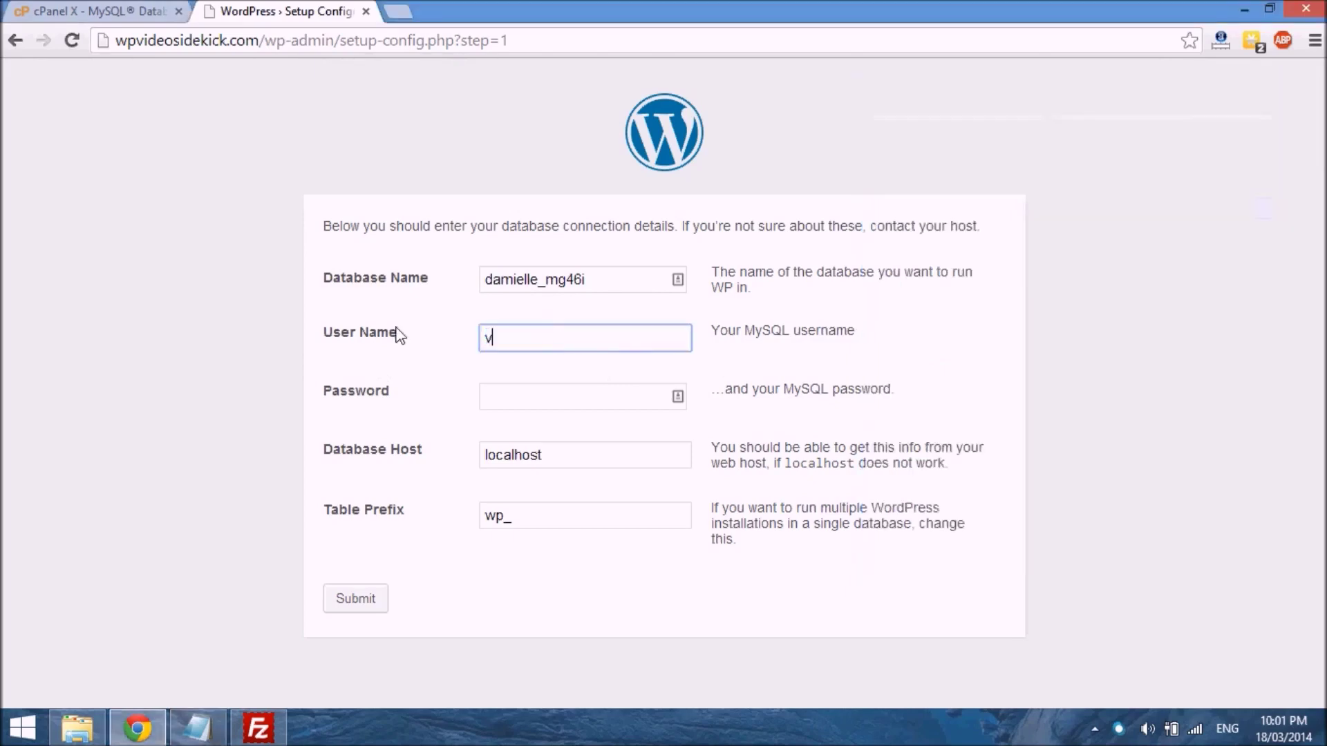
pyautogui.press('BackSpace')
pyautogui.hotkey('ctrl', 'v')
# Copy the database password from Notepad and focus the form's Password field.
pyautogui.hotkey('alt', 'Tab')
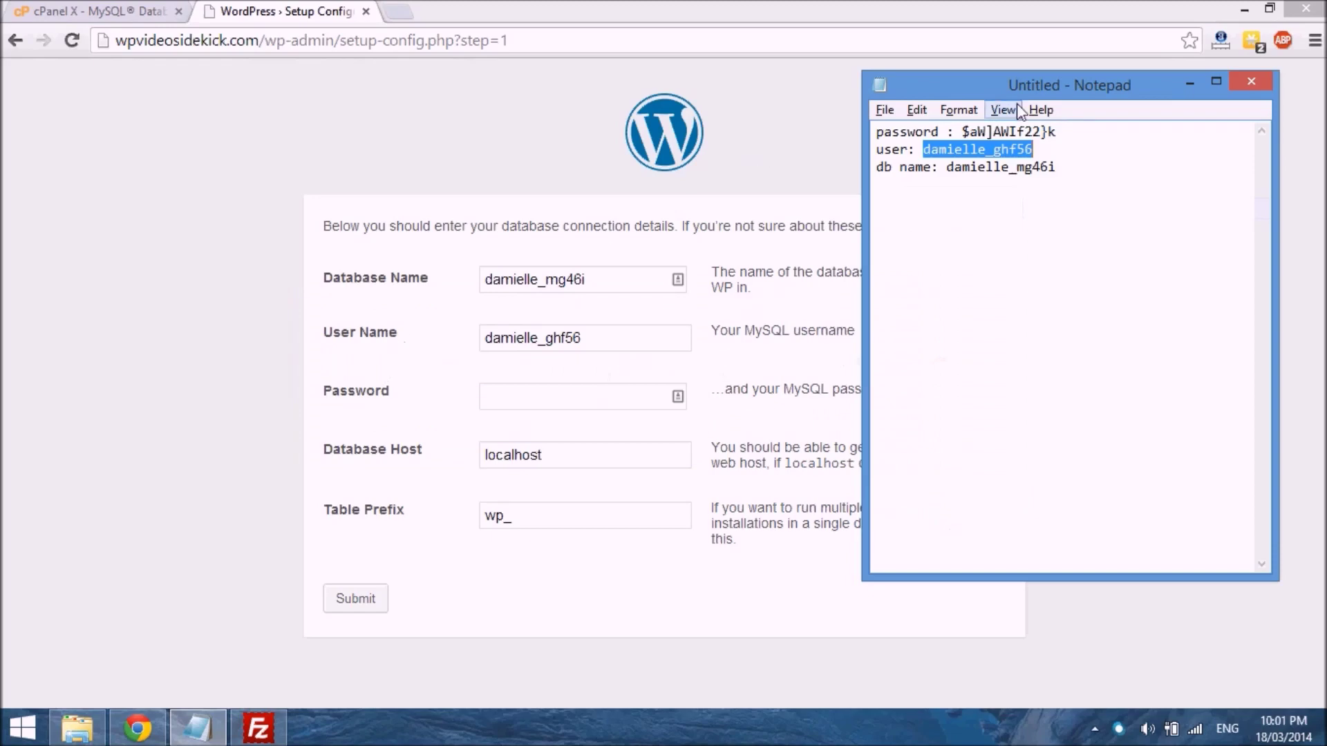
pyautogui.moveTo(963, 131); pyautogui.dragTo(1057, 135)
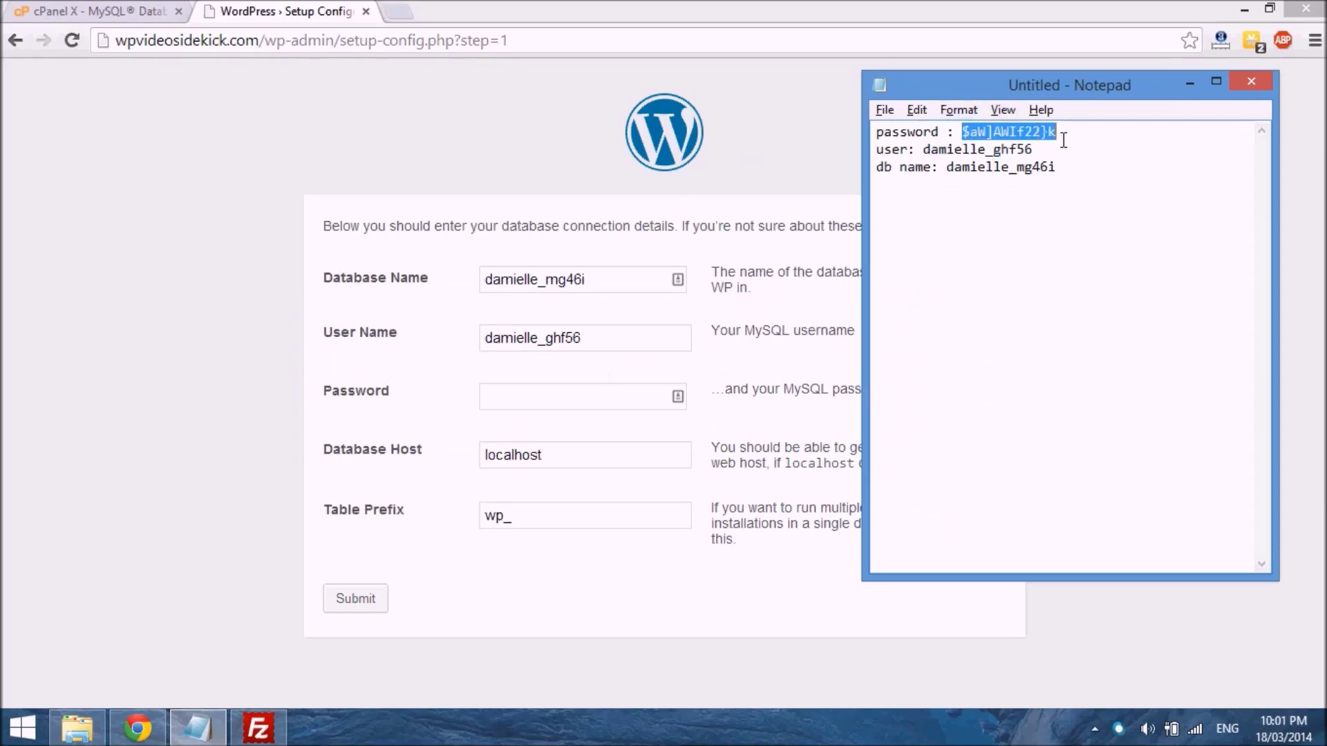
pyautogui.rightClick(1045, 131)
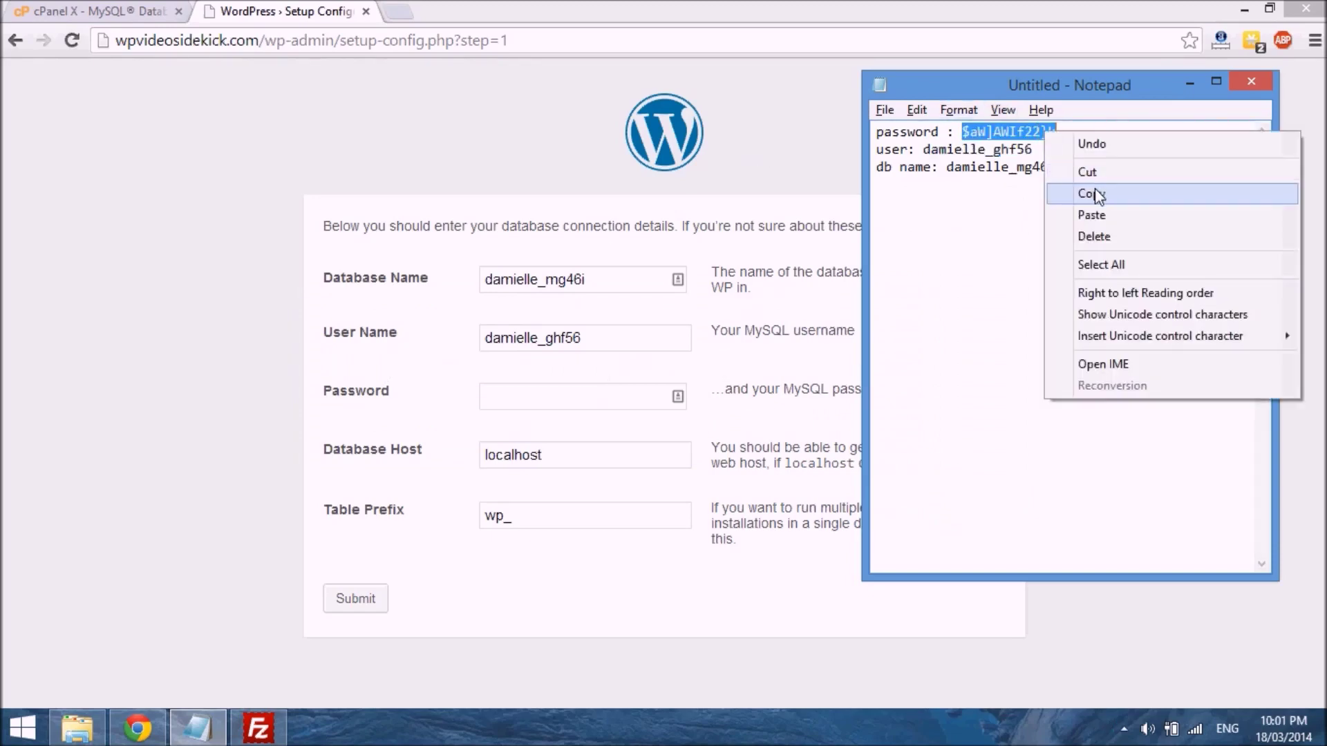
pyautogui.click(1091, 193)
pyautogui.click(551, 404)
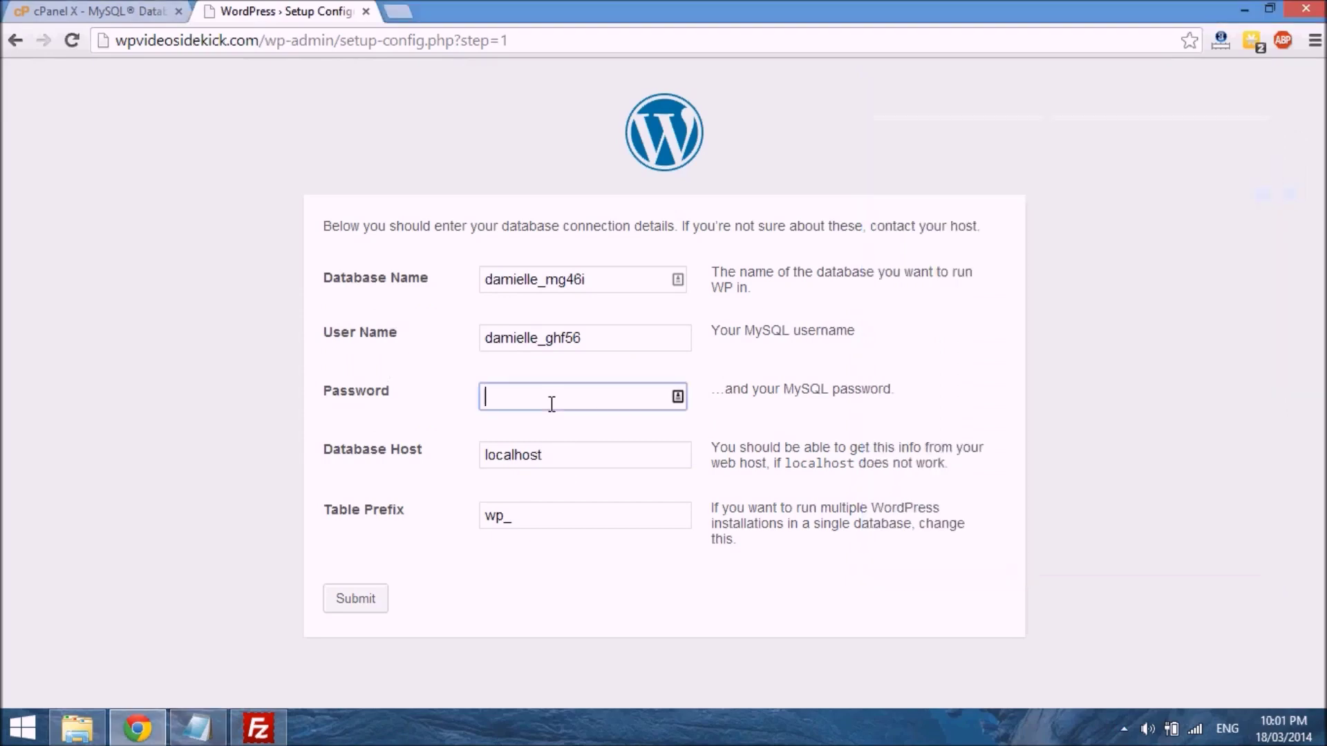
# Paste the database password, keep localhost as the host, and set the table prefix to wp_ngt2.
pyautogui.hotkey('ctrl', 'v')
pyautogui.click(584, 467)
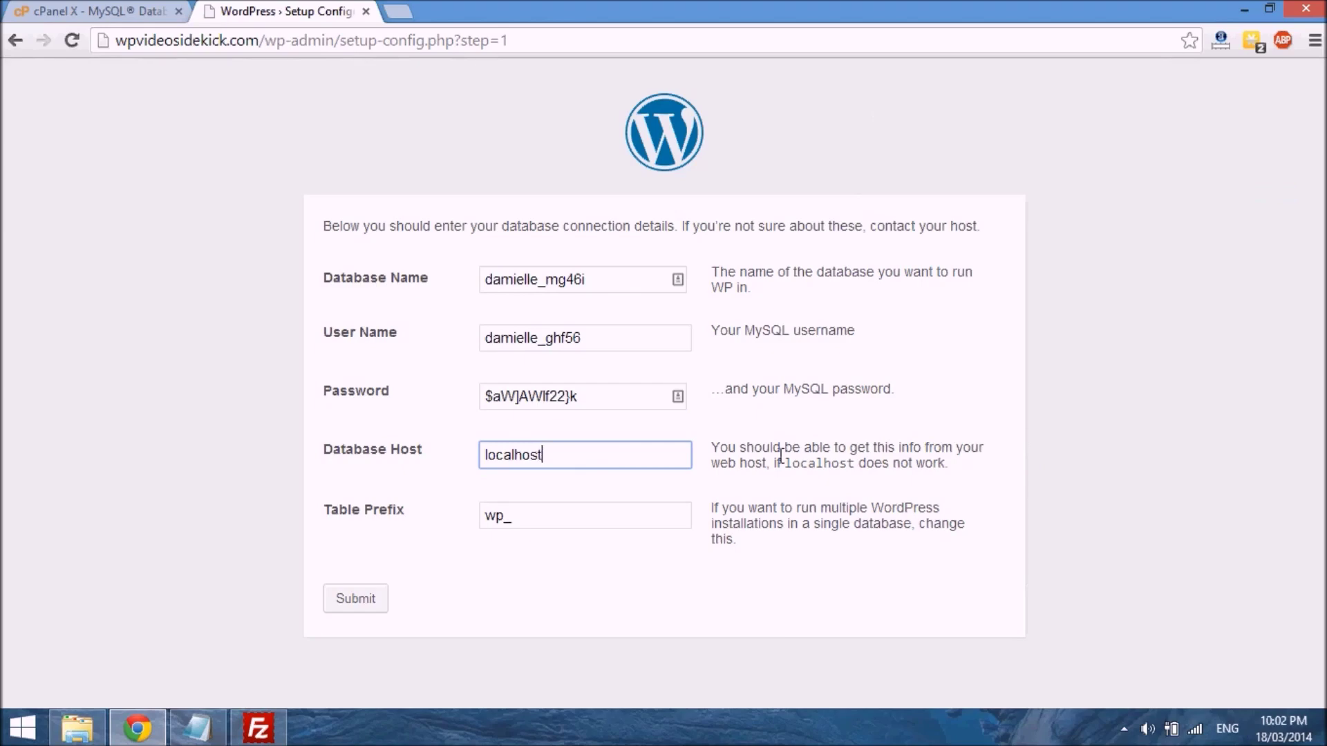
pyautogui.moveTo(493, 467); pyautogui.dragTo(521, 467)
pyautogui.click(548, 466)
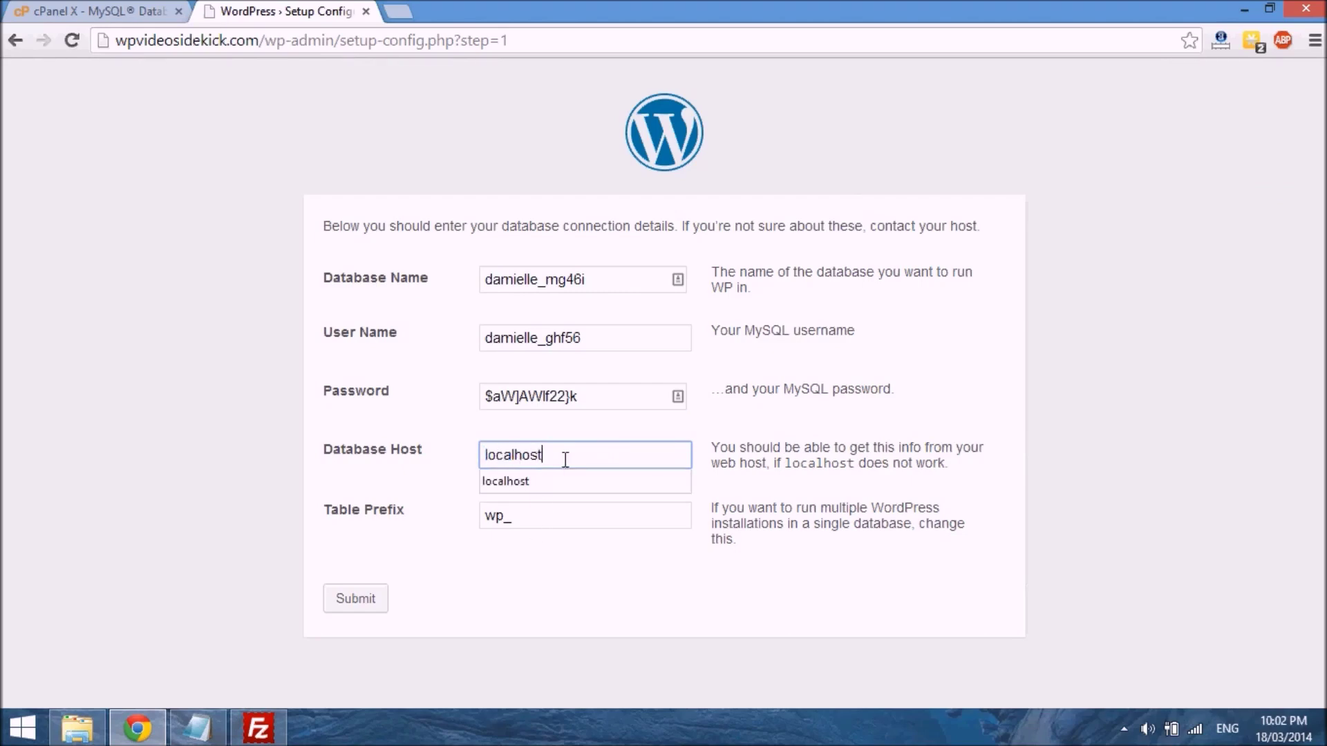
pyautogui.click(582, 528)
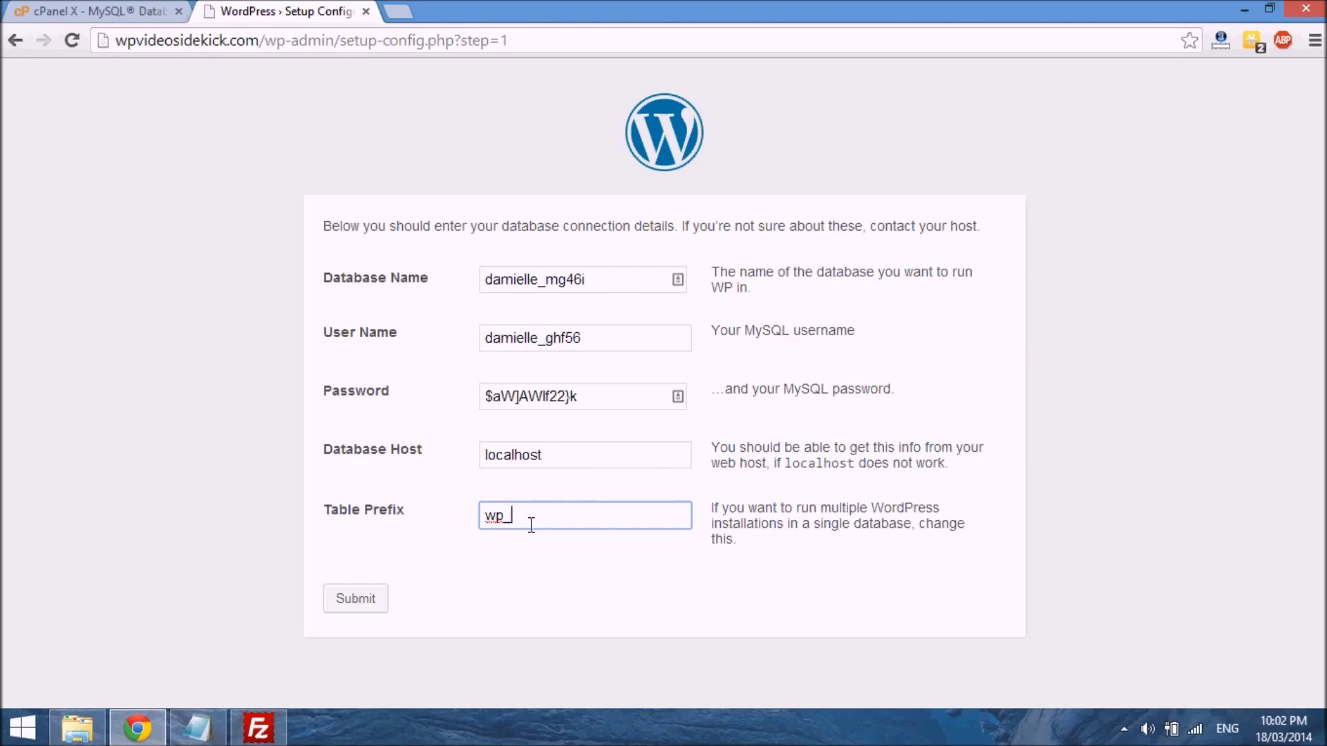
pyautogui.write('ngt2')
# Submit the database connection details and run the install from the confirmation page.
pyautogui.click(352, 606)
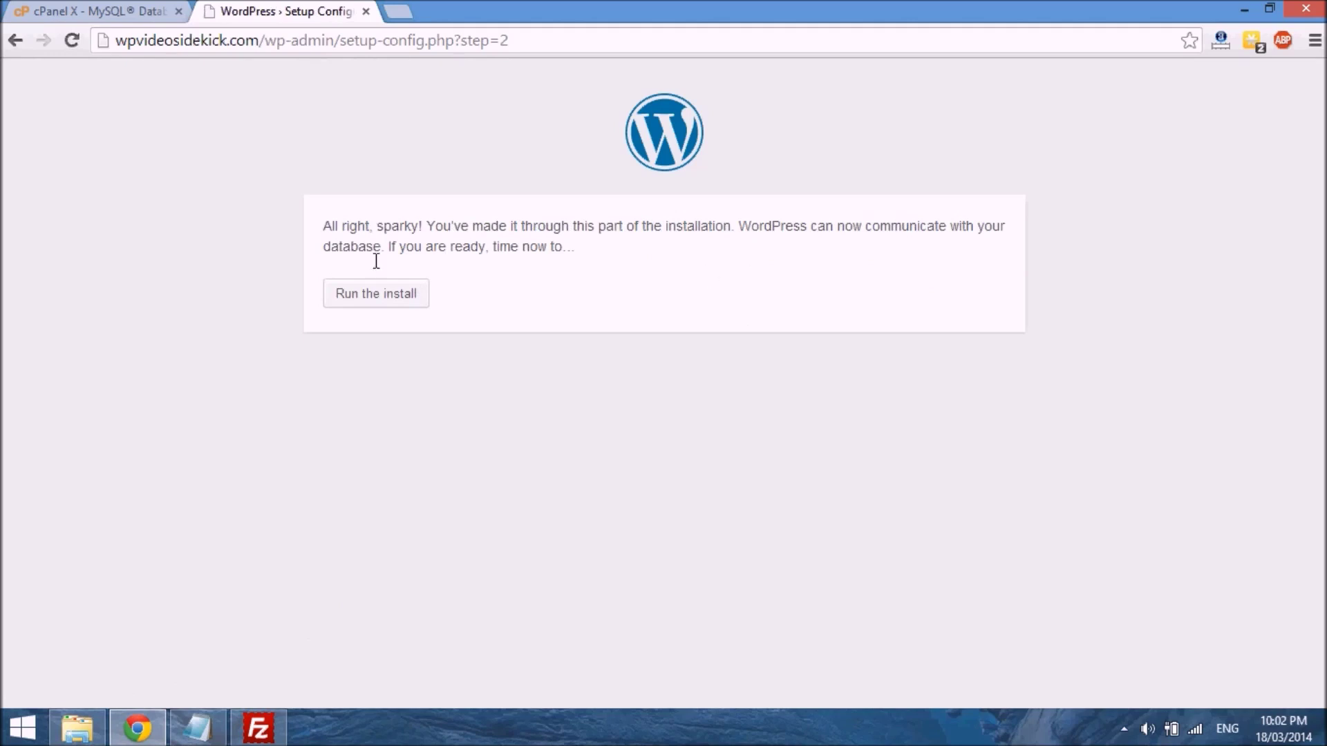
pyautogui.click(351, 300)
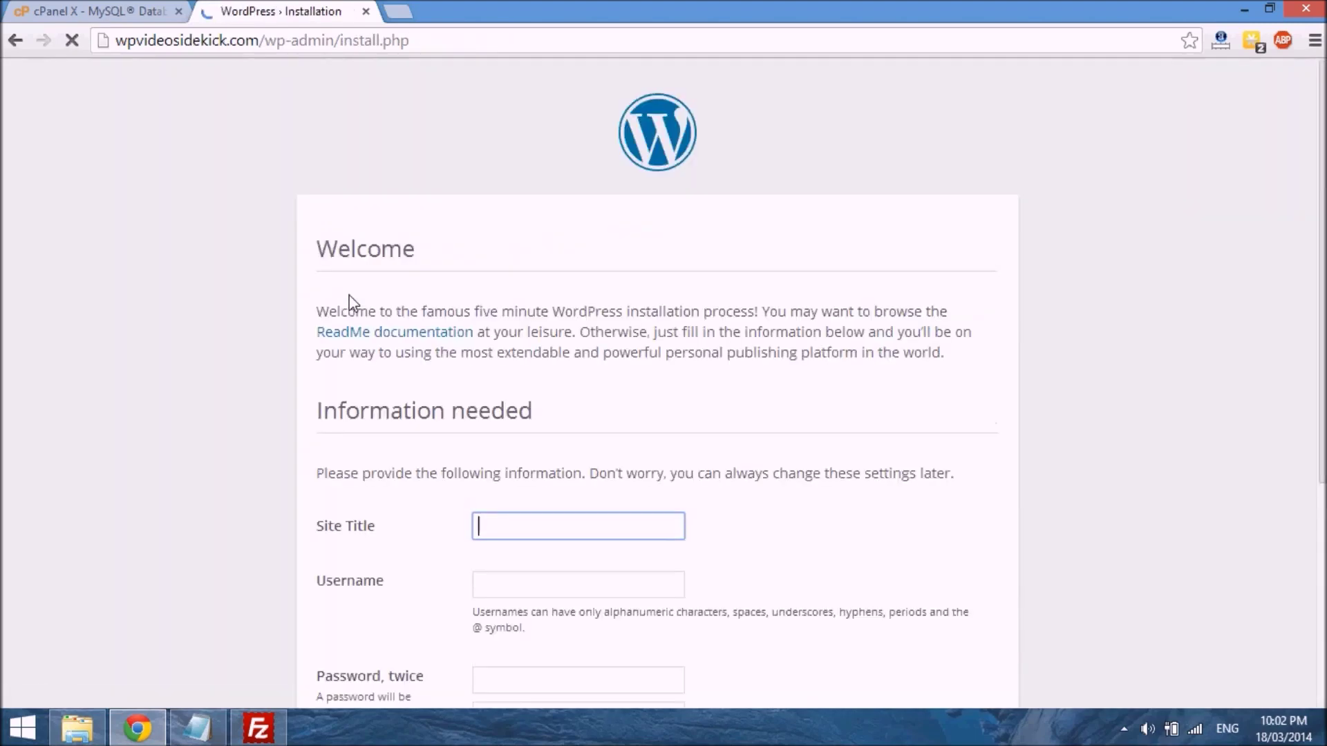
# Enter 'WP Video Sidekick' as the site title in the install form.
pyautogui.scroll(-5, 712, 401)
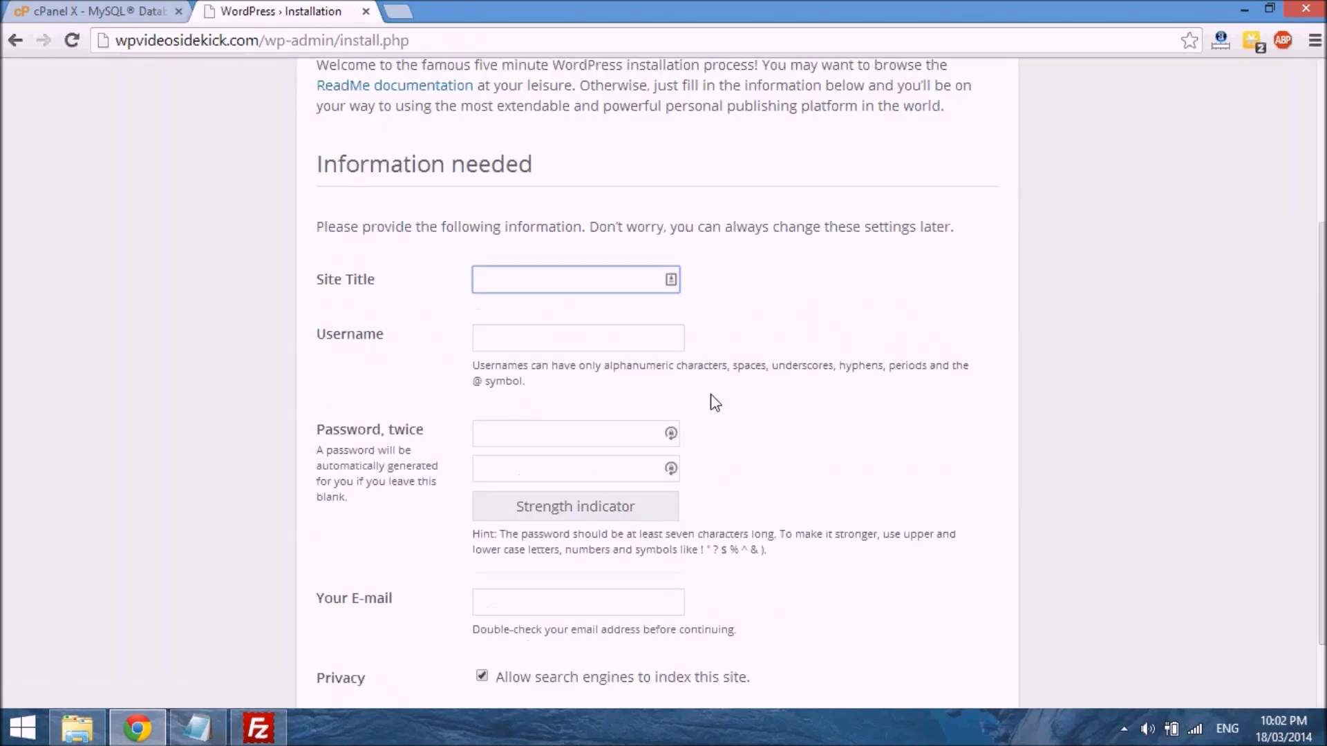
pyautogui.scroll(5, 716, 402)
pyautogui.scroll(-5, 715, 402)
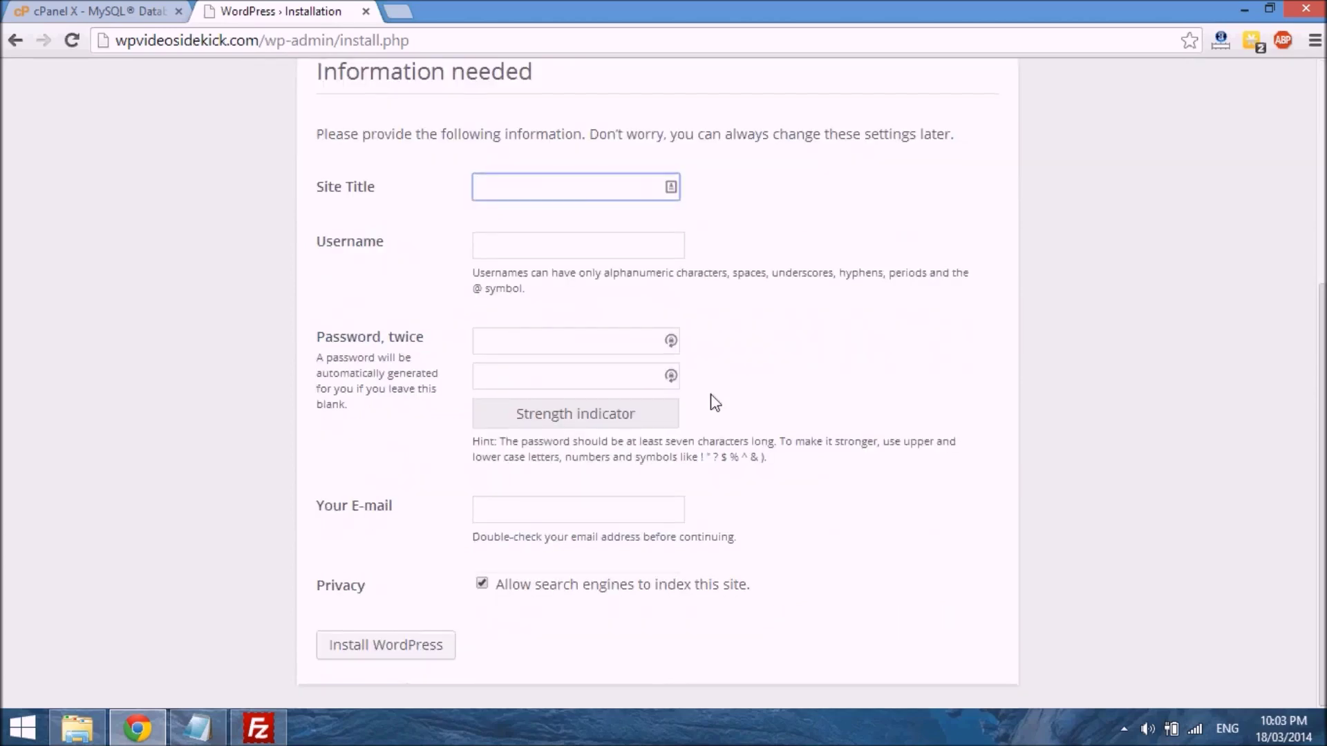
pyautogui.scroll(5, 715, 402)
pyautogui.click(546, 527)
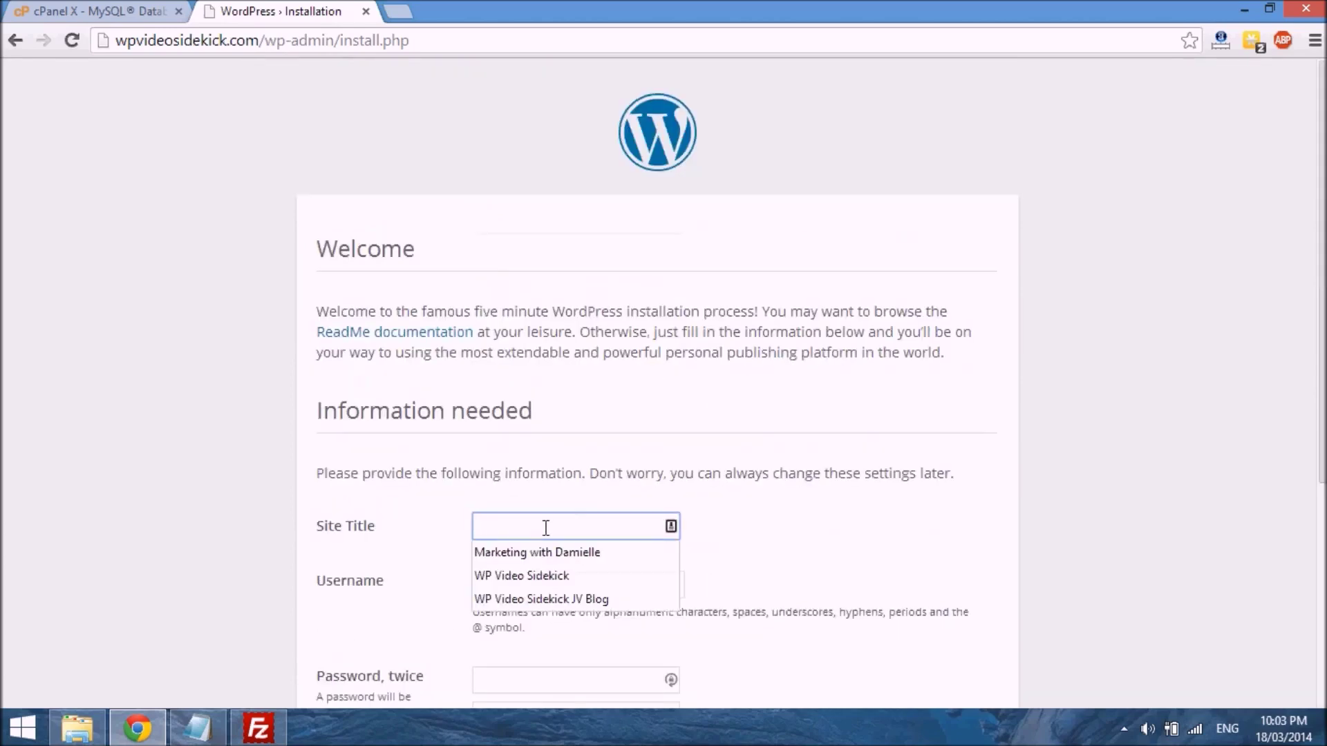
pyautogui.click(767, 525)
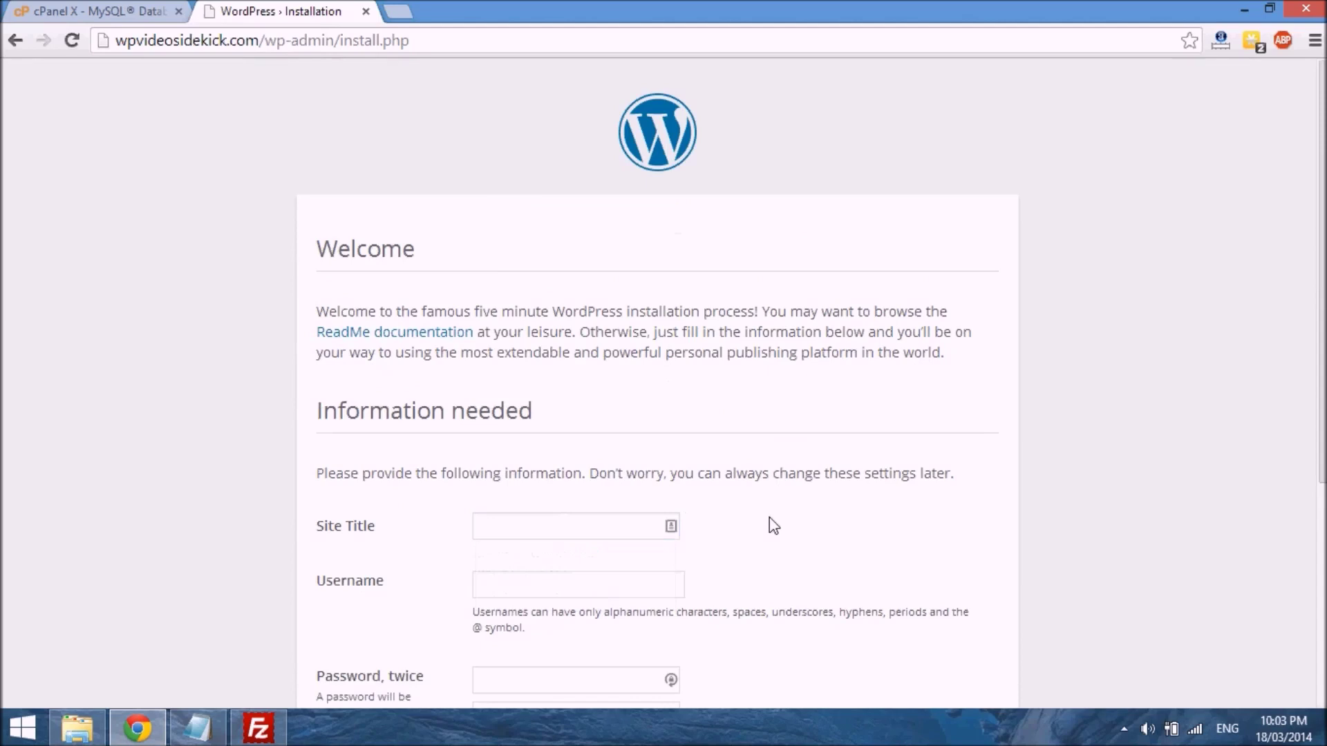
pyautogui.click(584, 542)
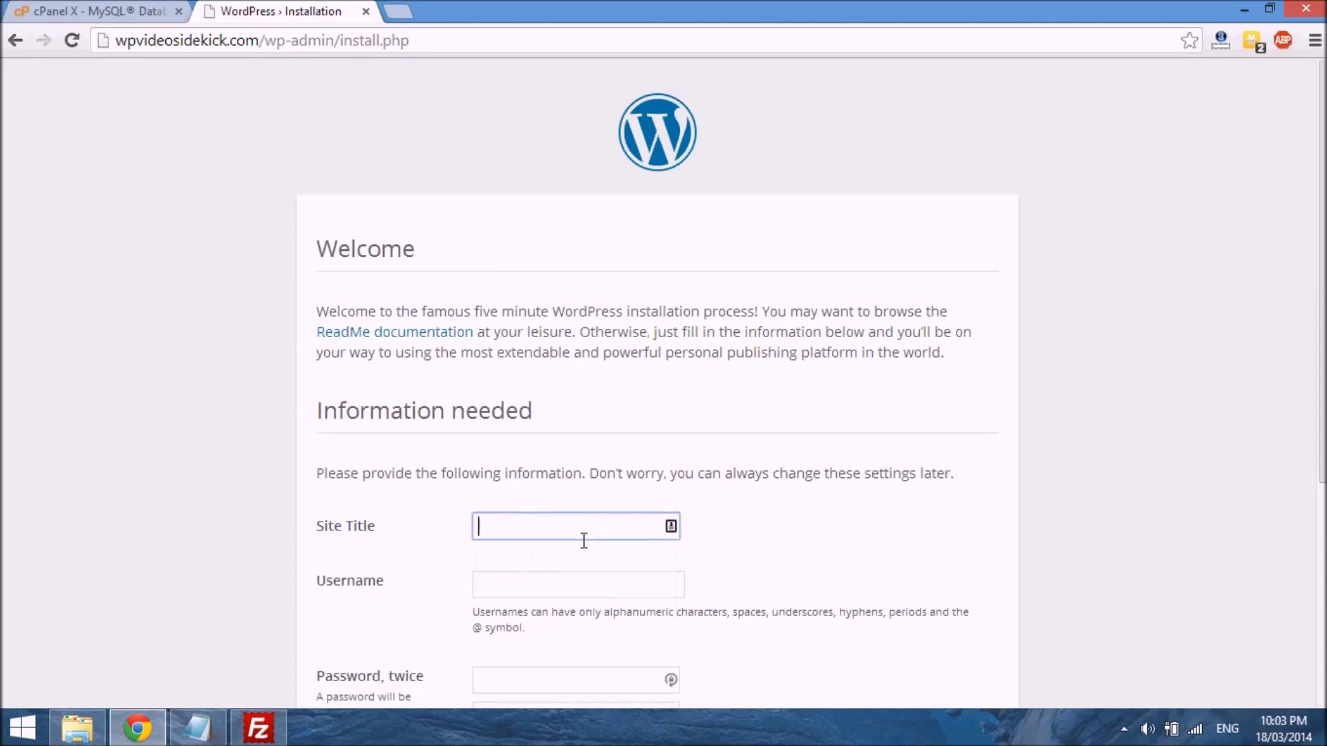
pyautogui.write('W')
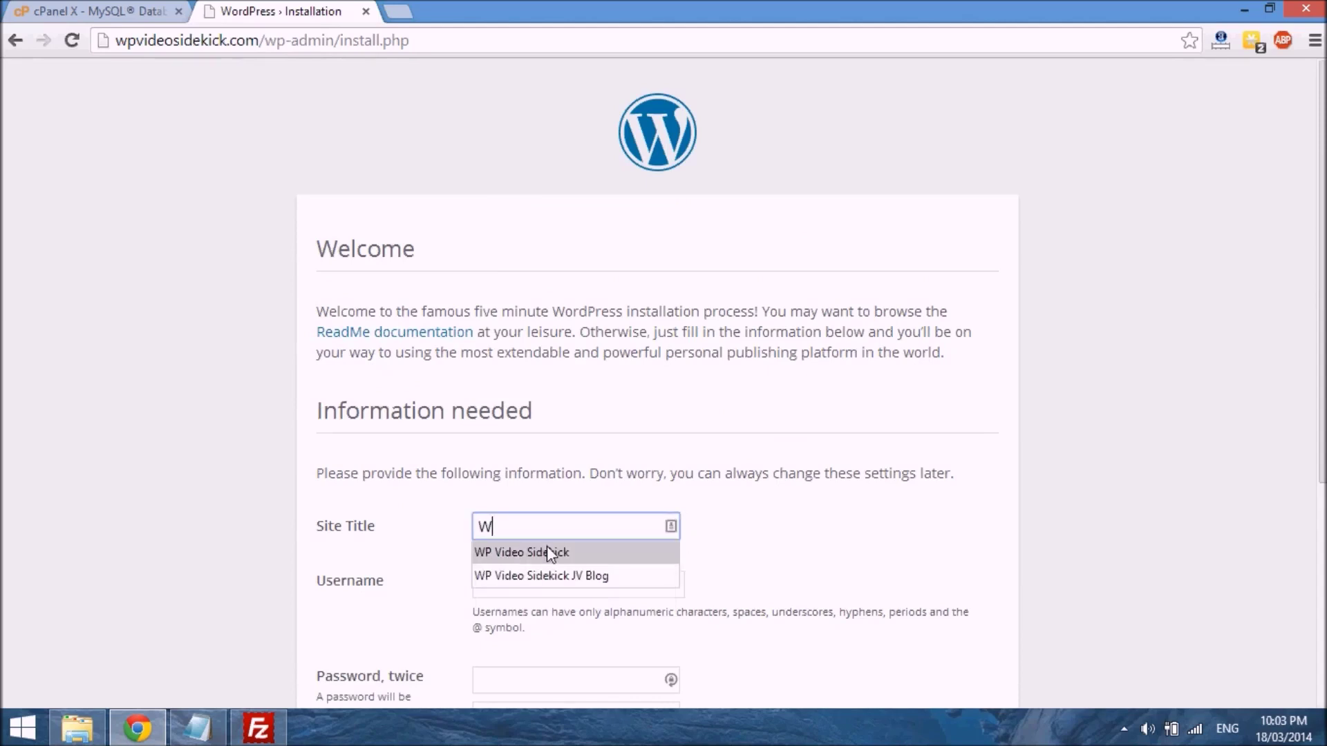
pyautogui.click(558, 552)
# Enter the admin username and copy it to the clipboard.
pyautogui.click(628, 597)
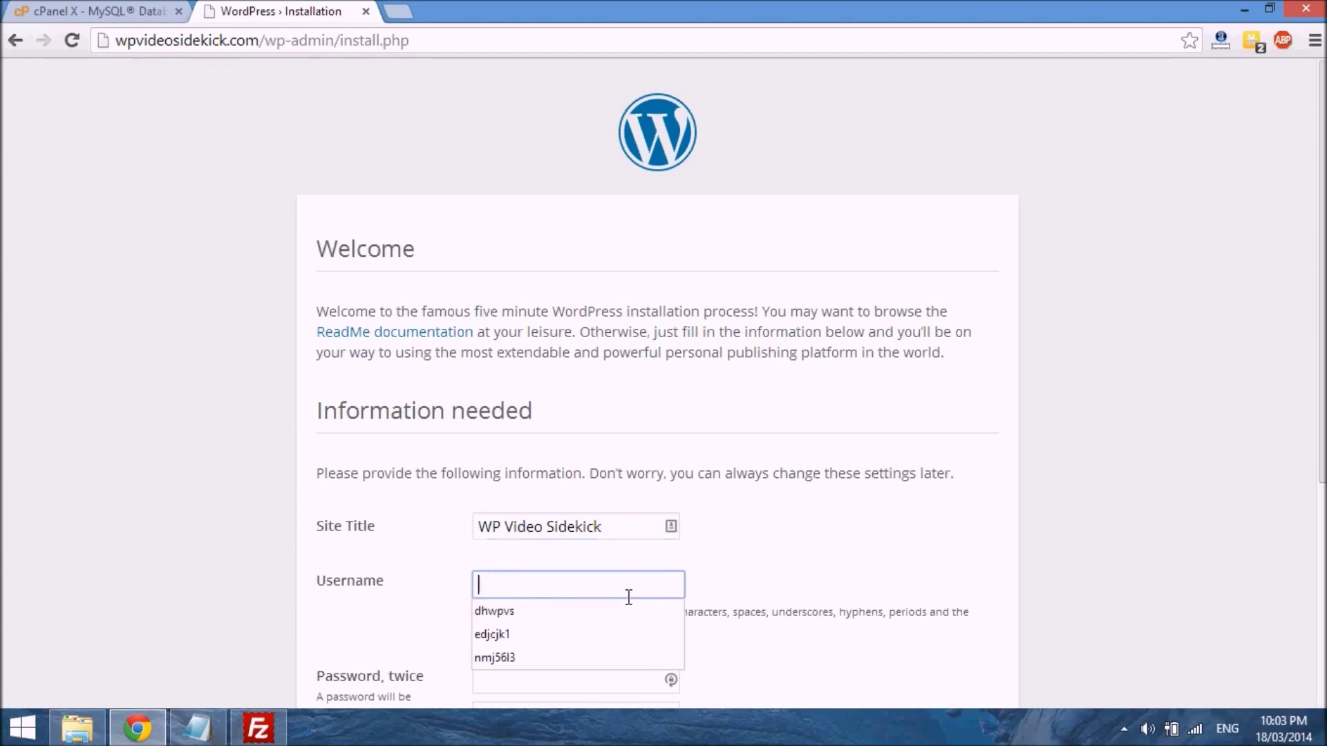
pyautogui.write('mjhfs4')
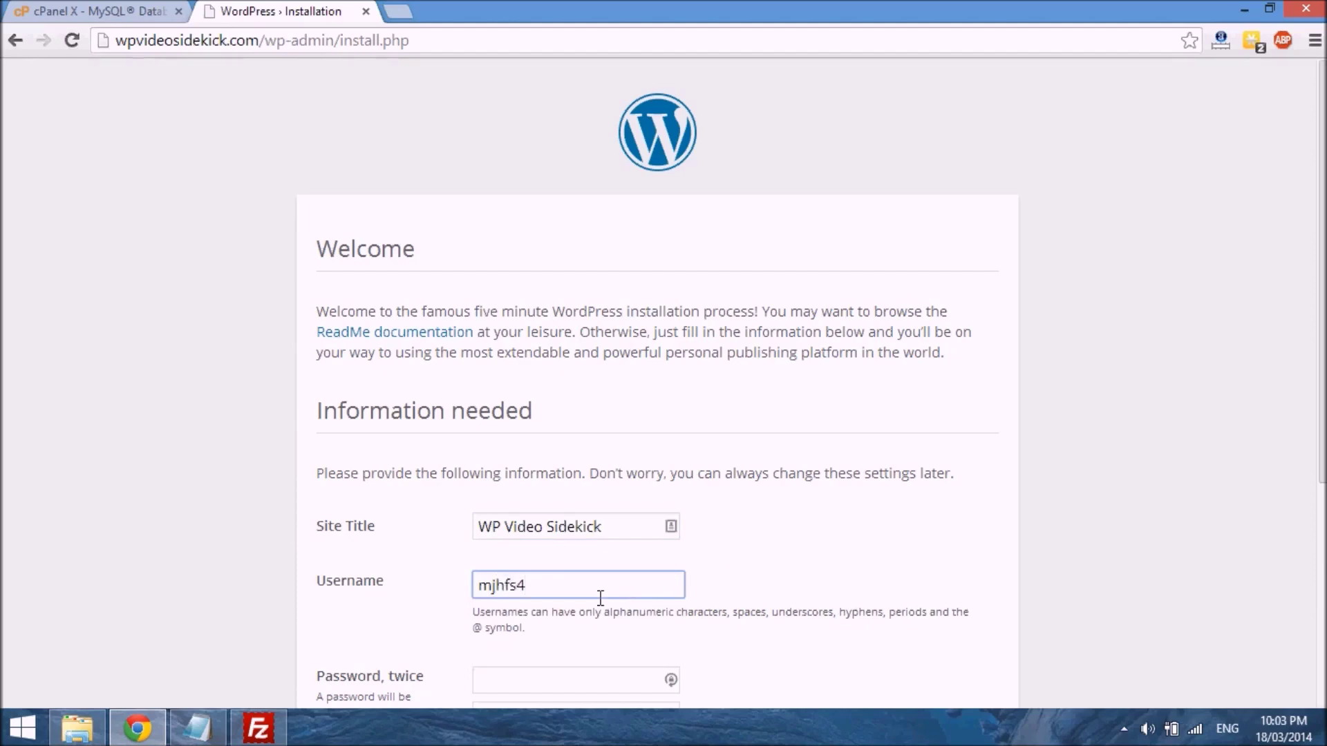
pyautogui.moveTo(573, 596); pyautogui.dragTo(460, 594)
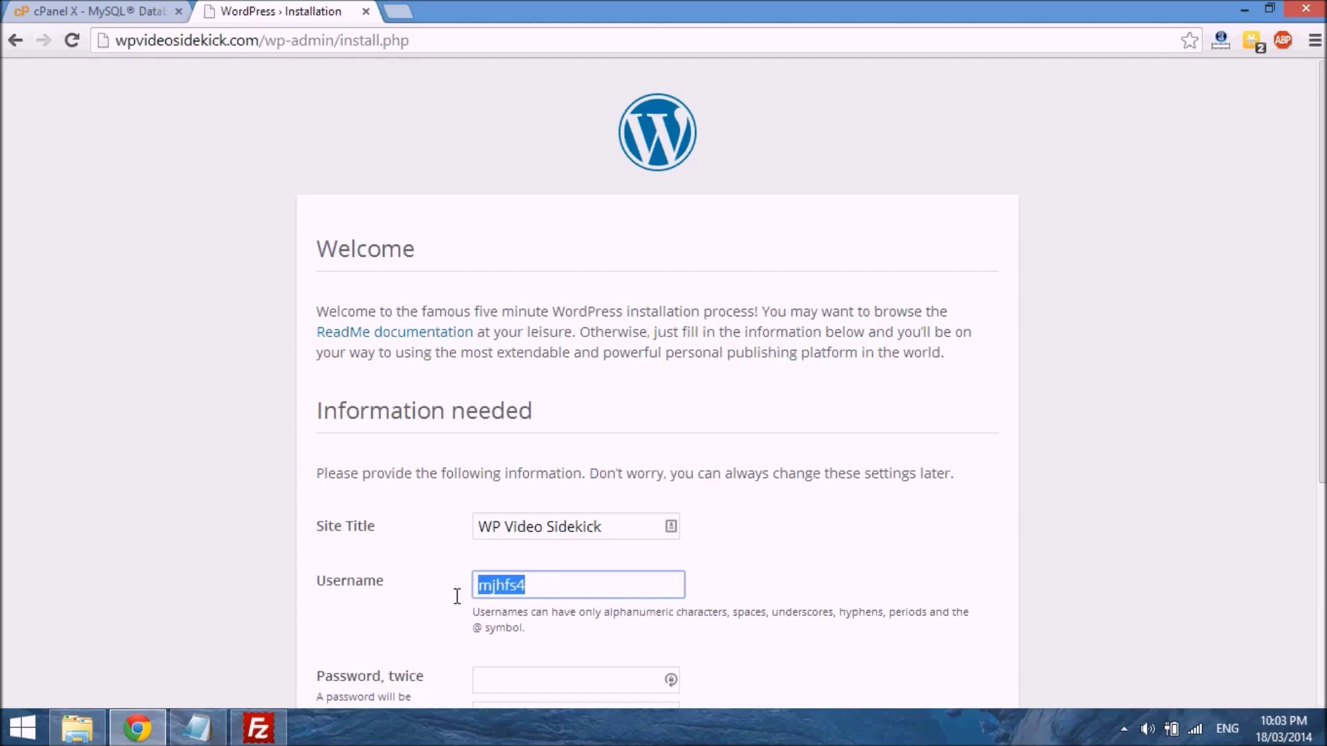
pyautogui.rightClick(493, 586)
pyautogui.click(565, 302)
# Add a 'wp username:' line with the copied admin username to the Notepad notes.
pyautogui.click(200, 735)
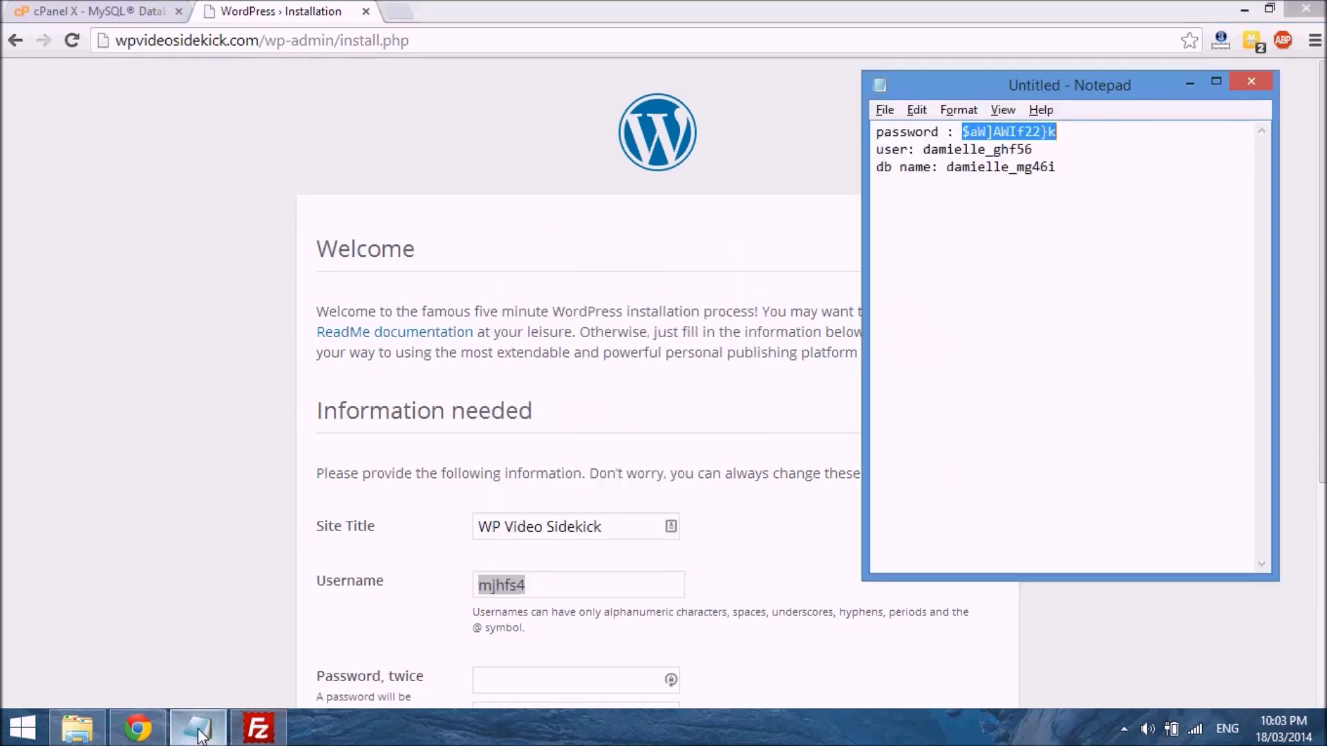
pyautogui.click(1078, 181)
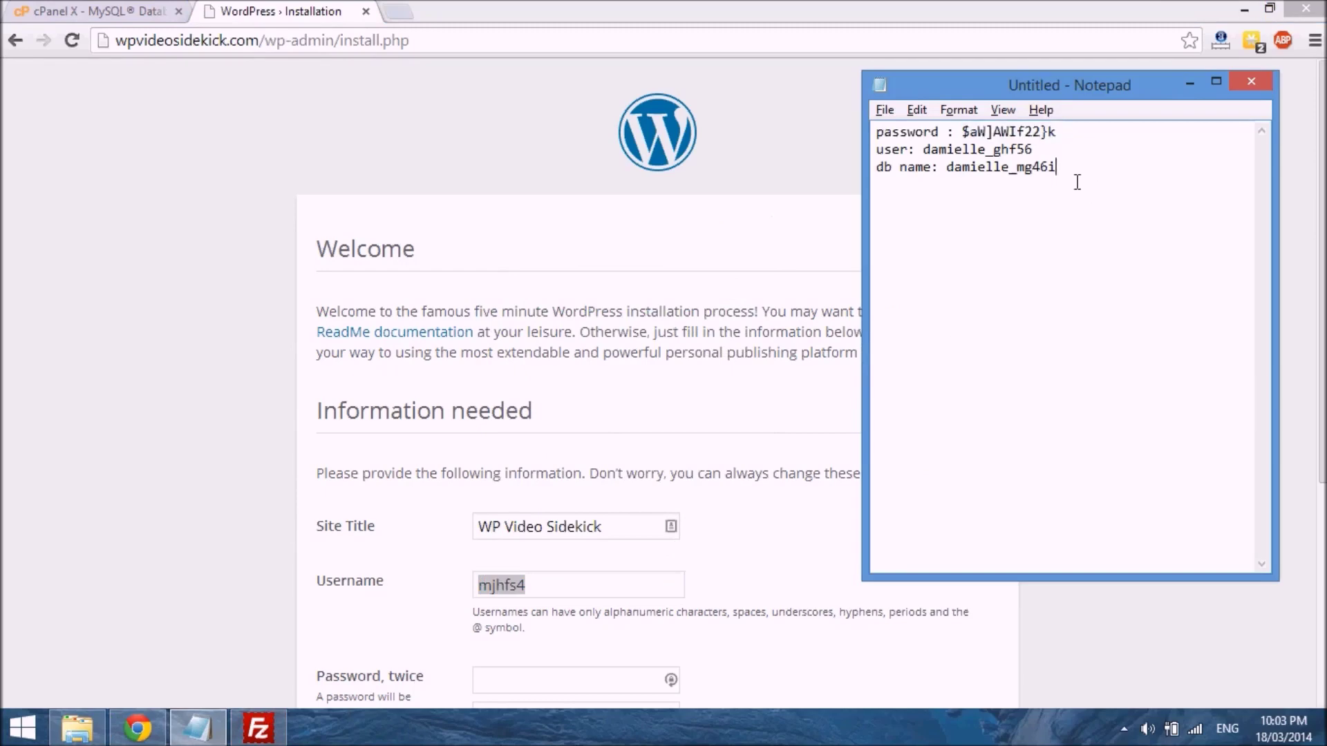
pyautogui.press('Return')
pyautogui.press('Return')
pyautogui.write('wp username:')
pyautogui.hotkey('ctrl', 'v')
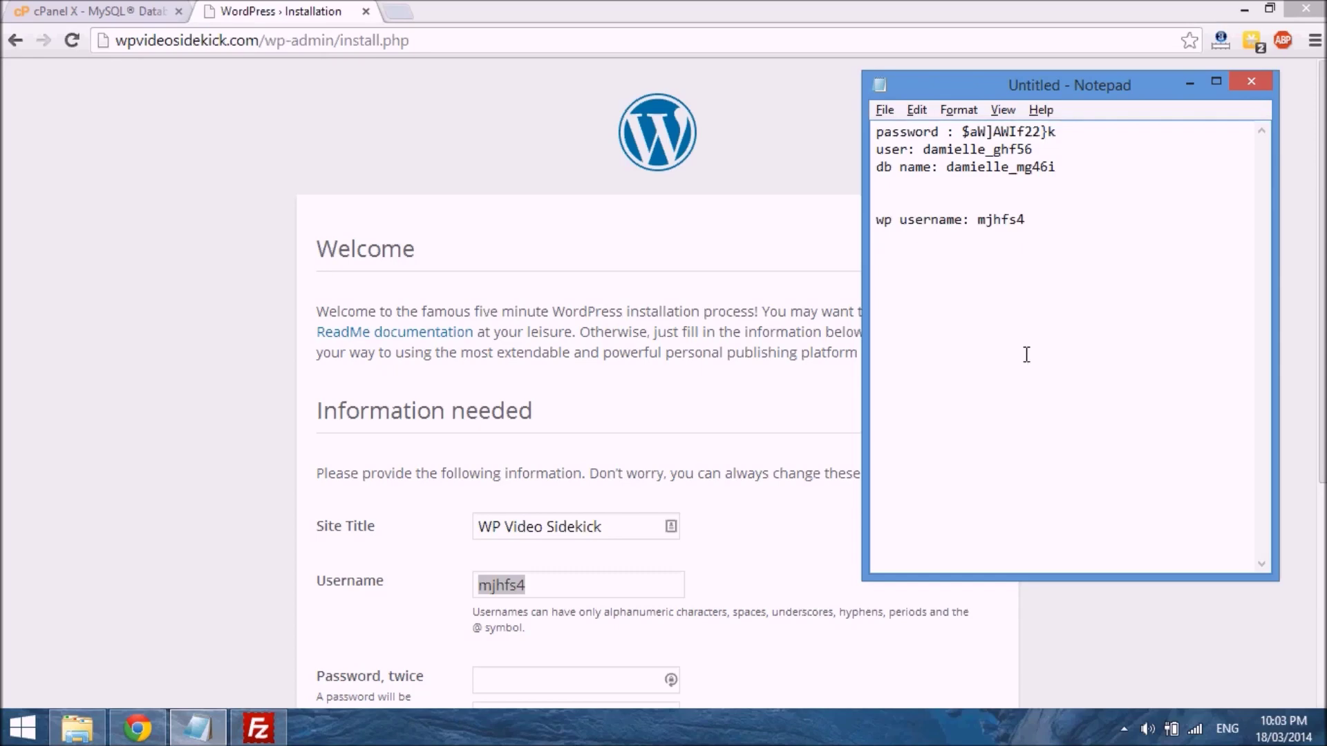
pyautogui.click(740, 597)
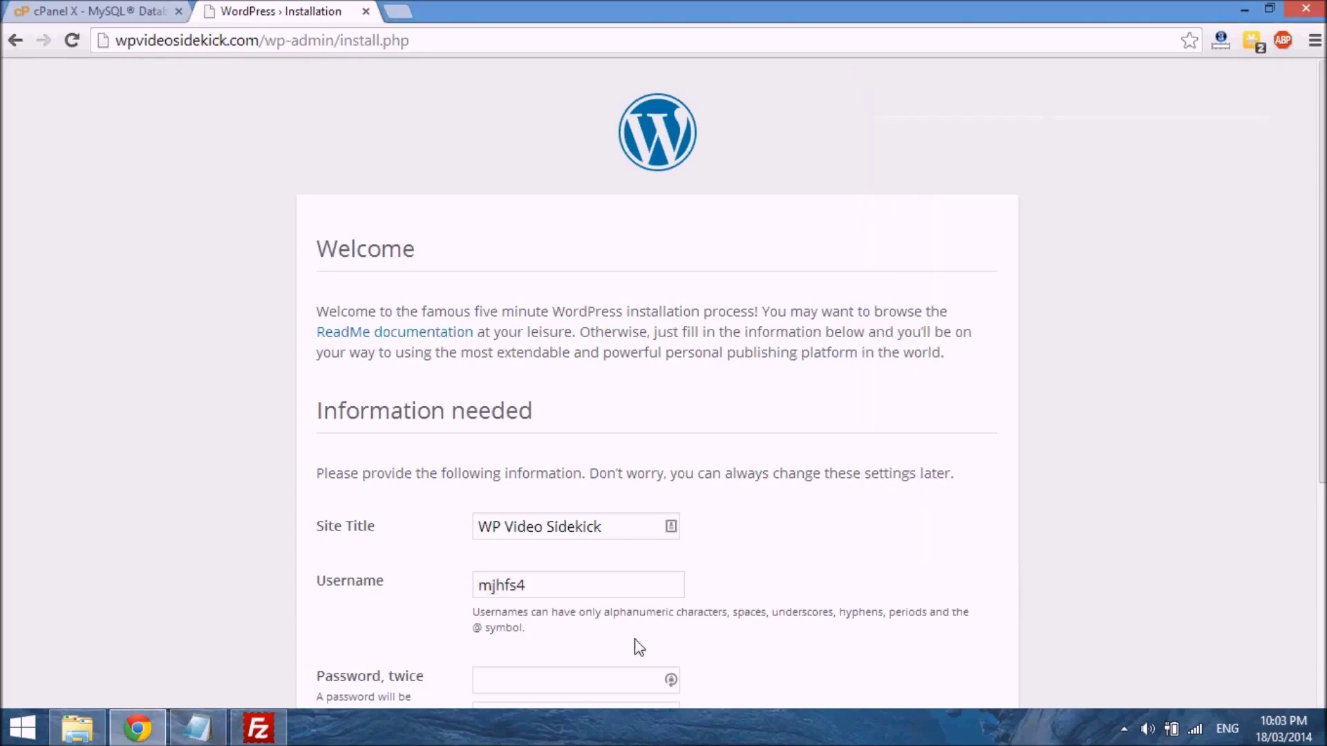
# Type a Strong-rated admin password into the first password field of the install form.
pyautogui.scroll(-5, 639, 647)
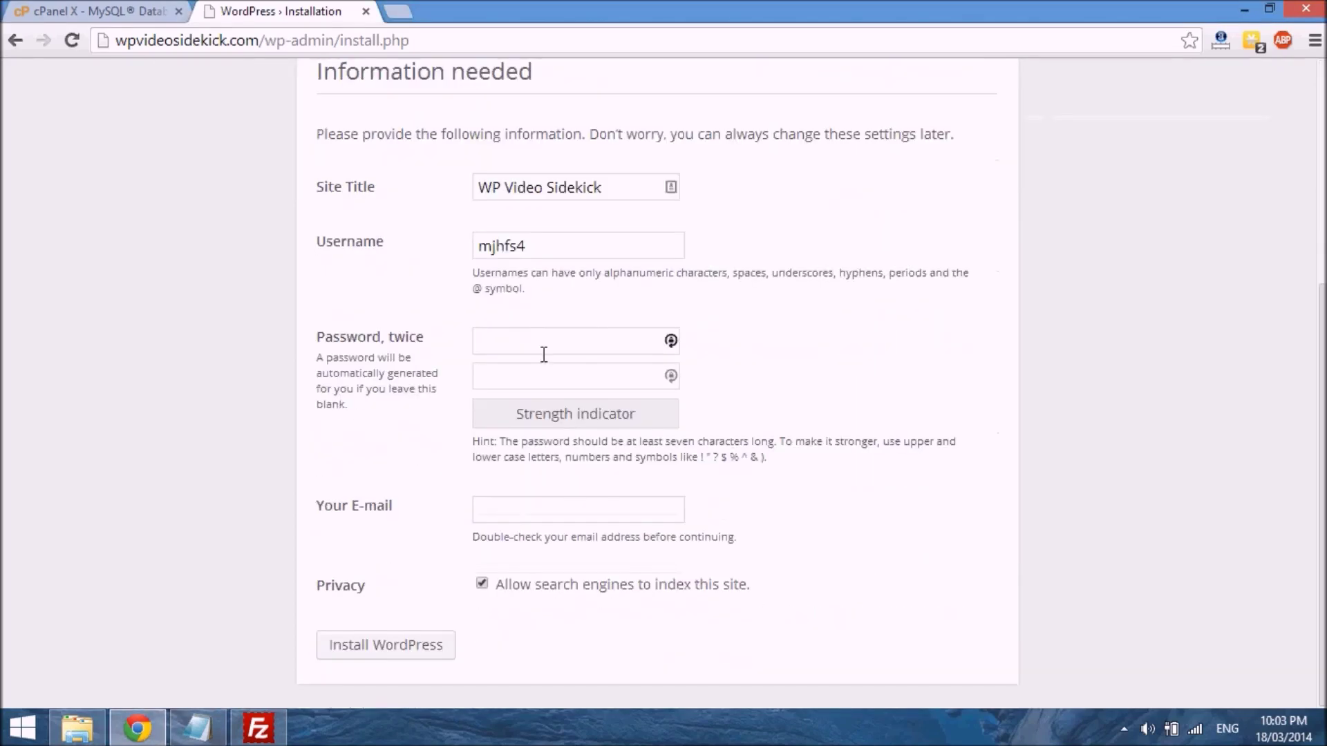
pyautogui.click(557, 343)
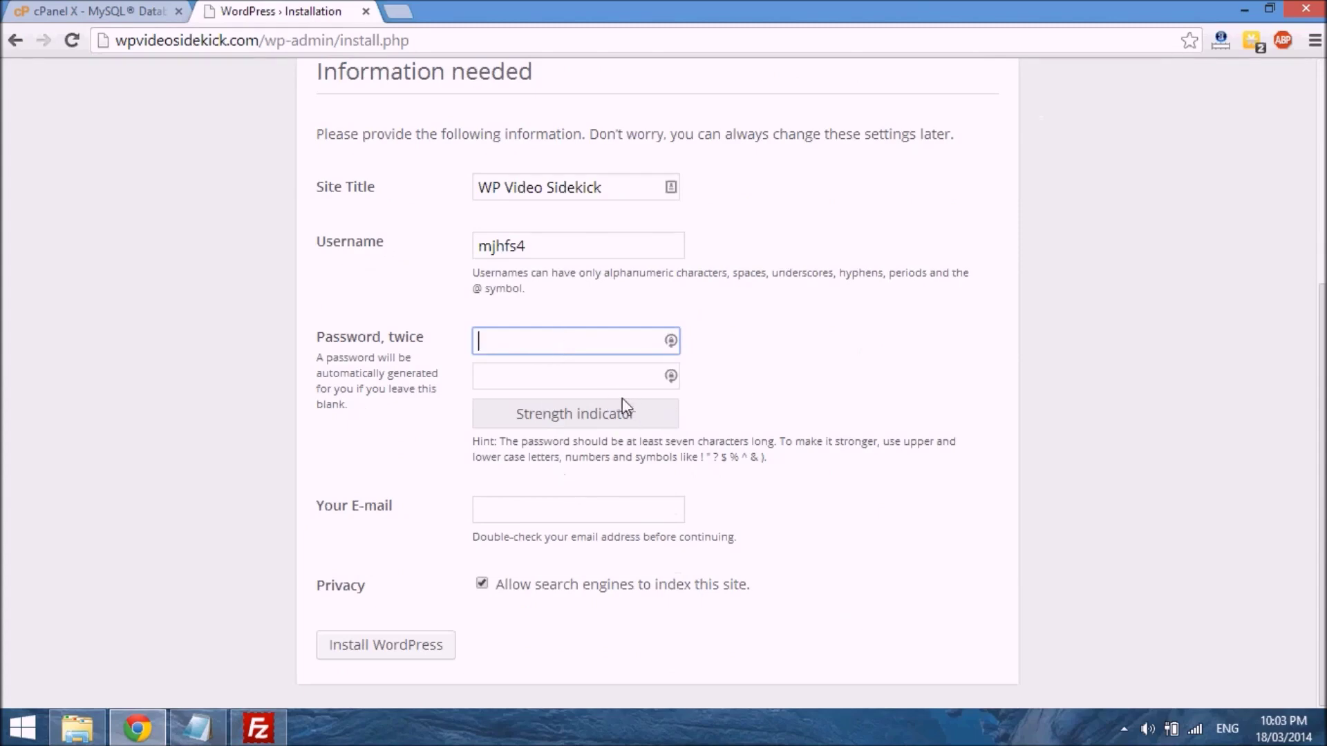
pyautogui.write('•••••')
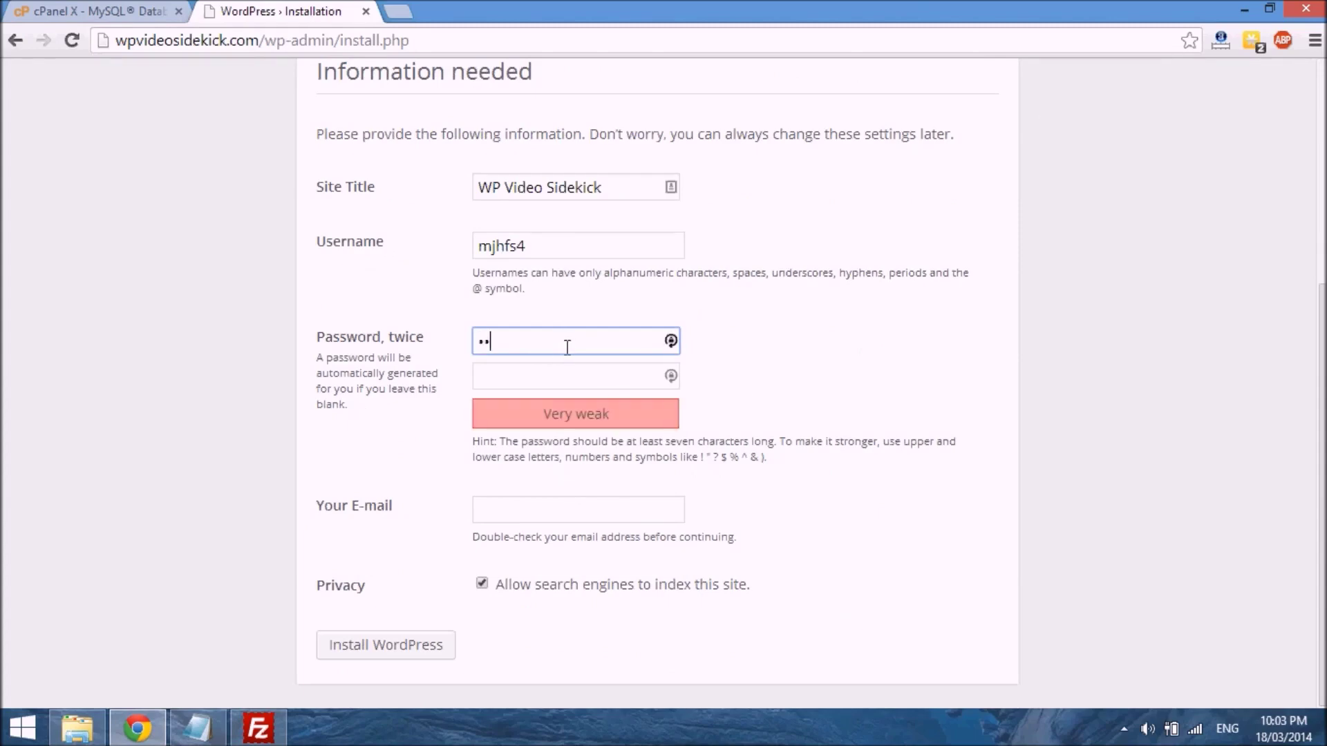
pyautogui.write('••')
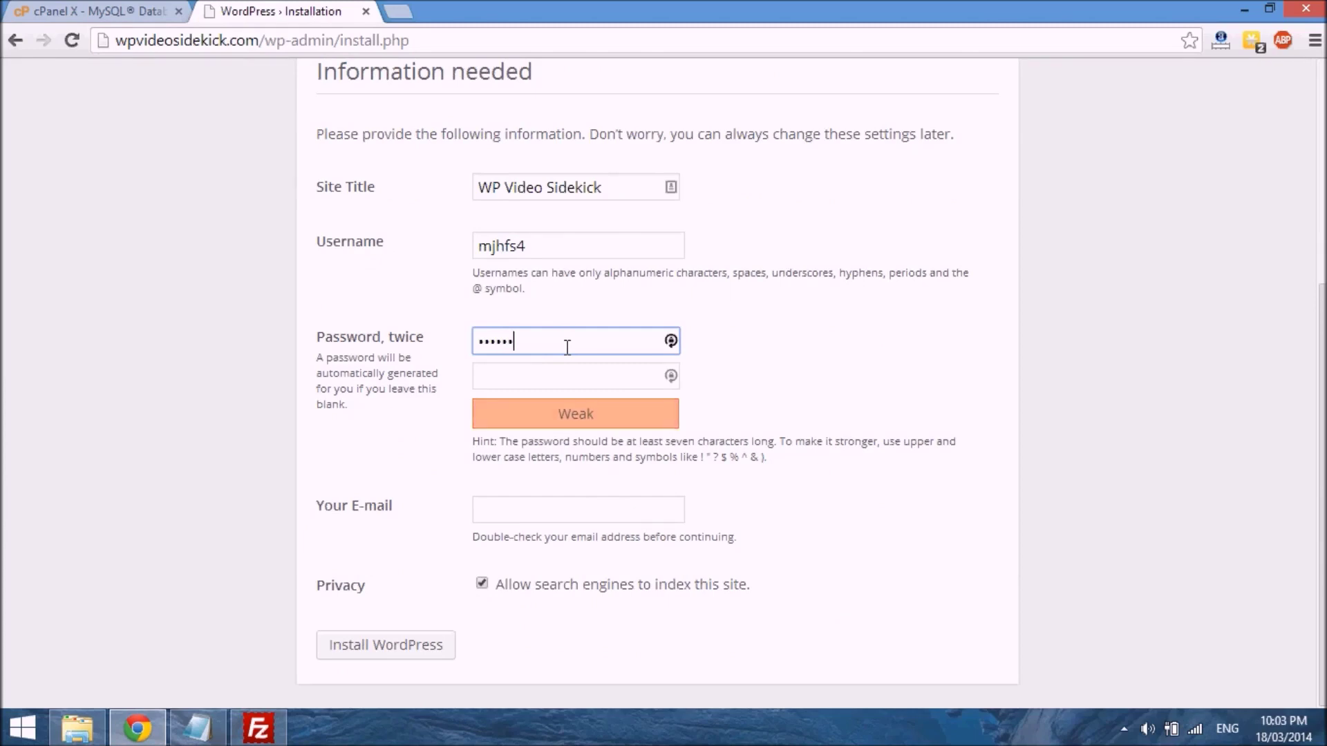
pyautogui.write('••')
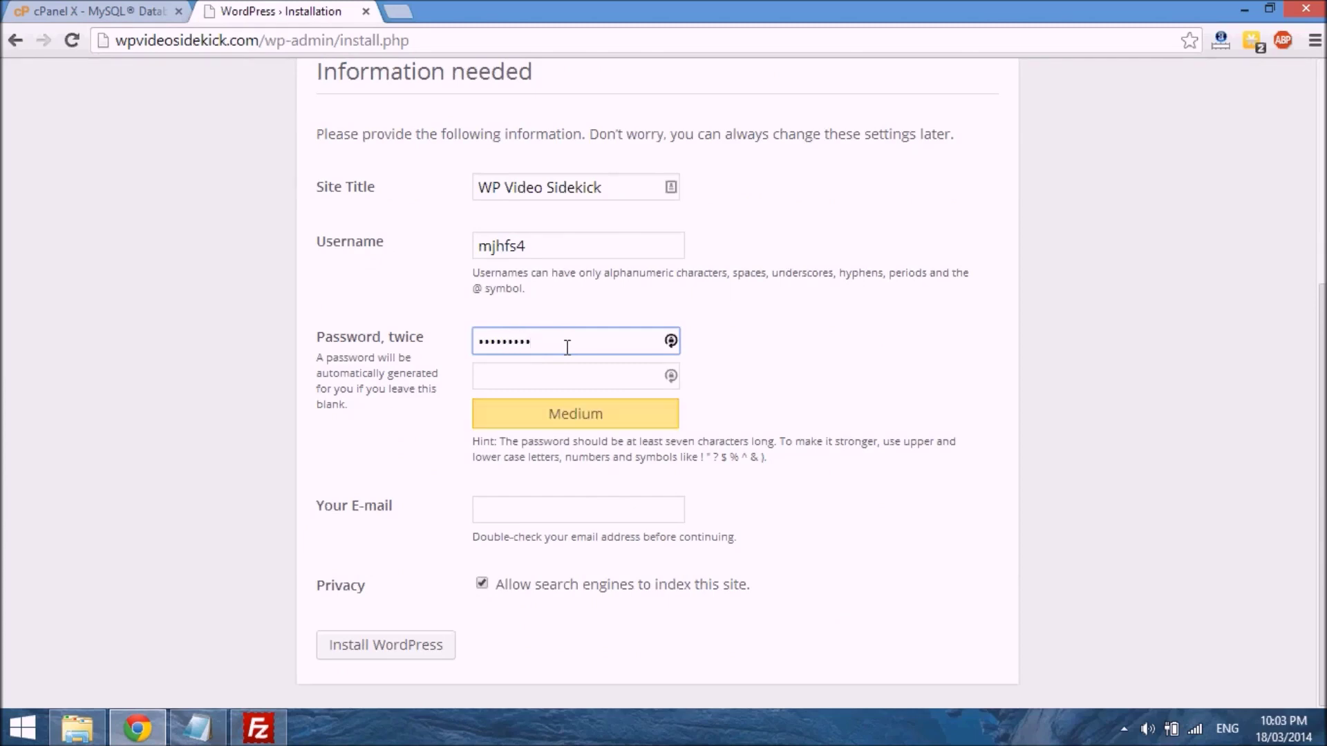
pyautogui.write('•')
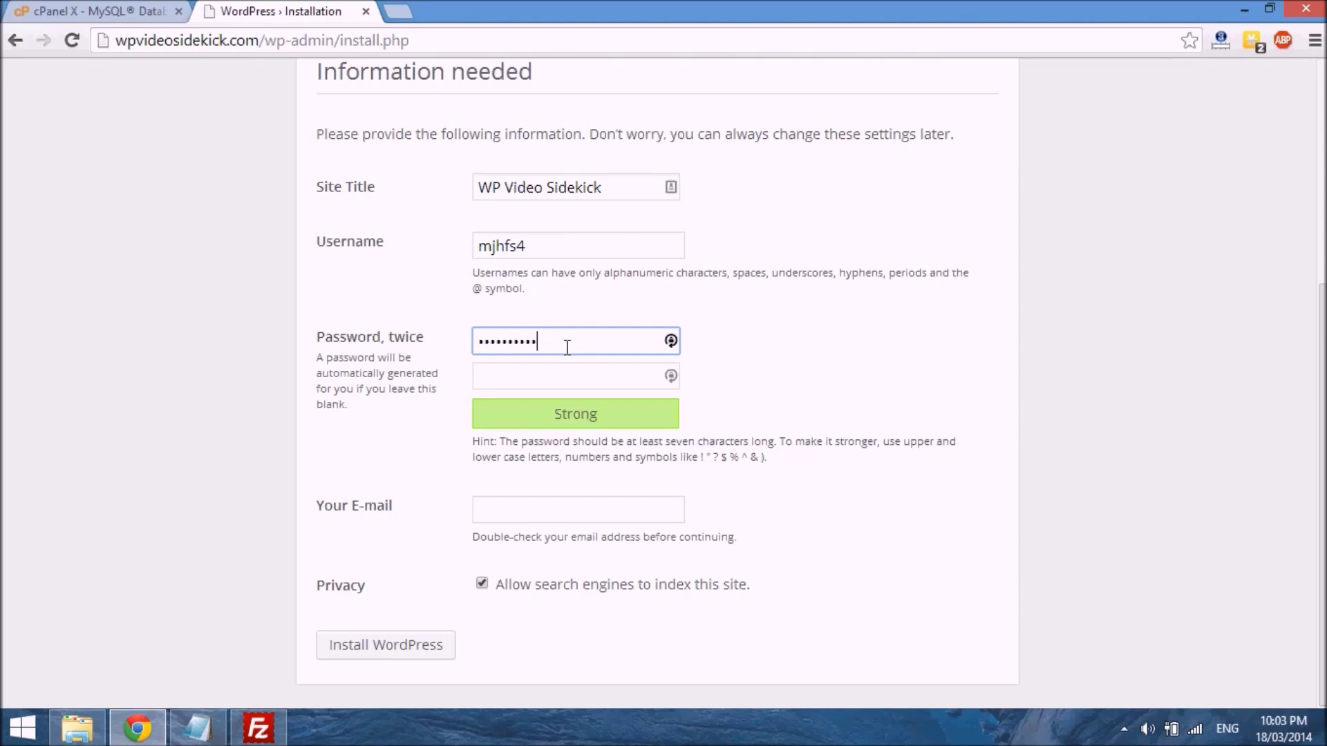
pyautogui.click(551, 377)
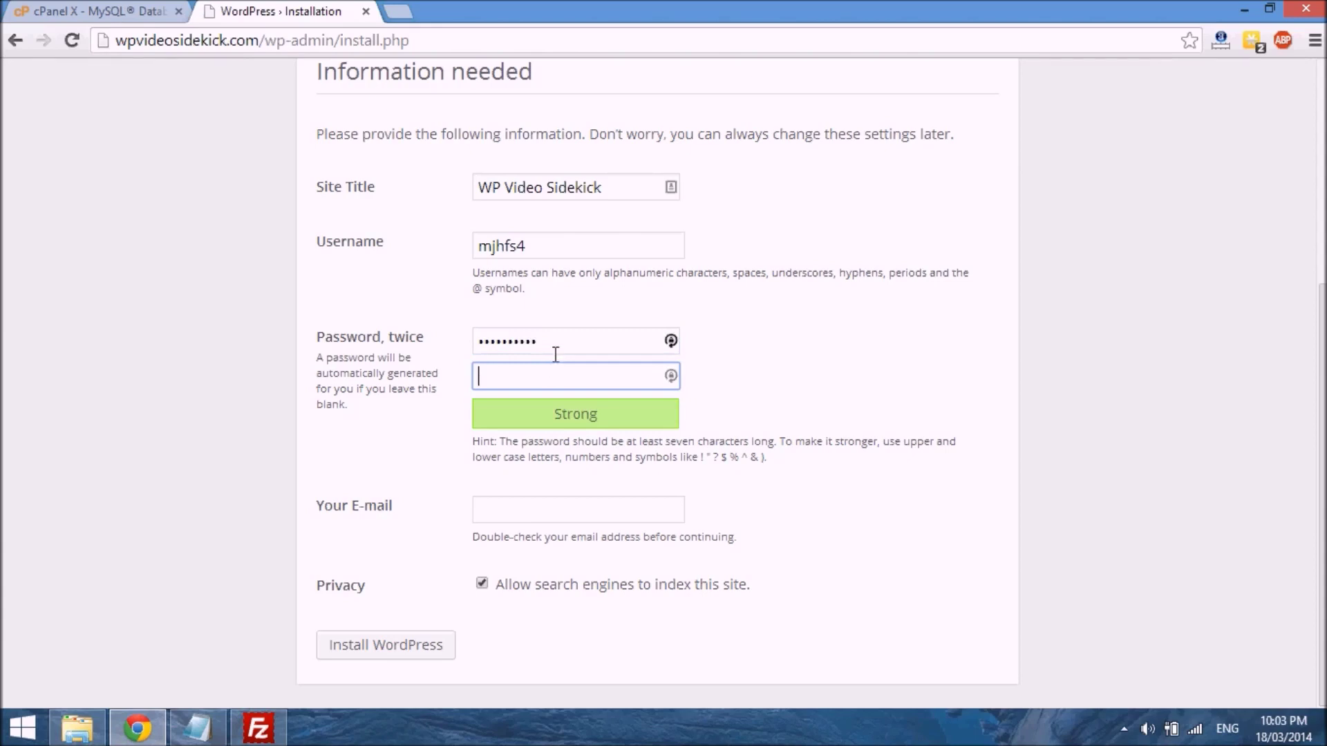
# Record the admin password on a 'wp password:' line in Notepad and copy it.
pyautogui.click(198, 728)
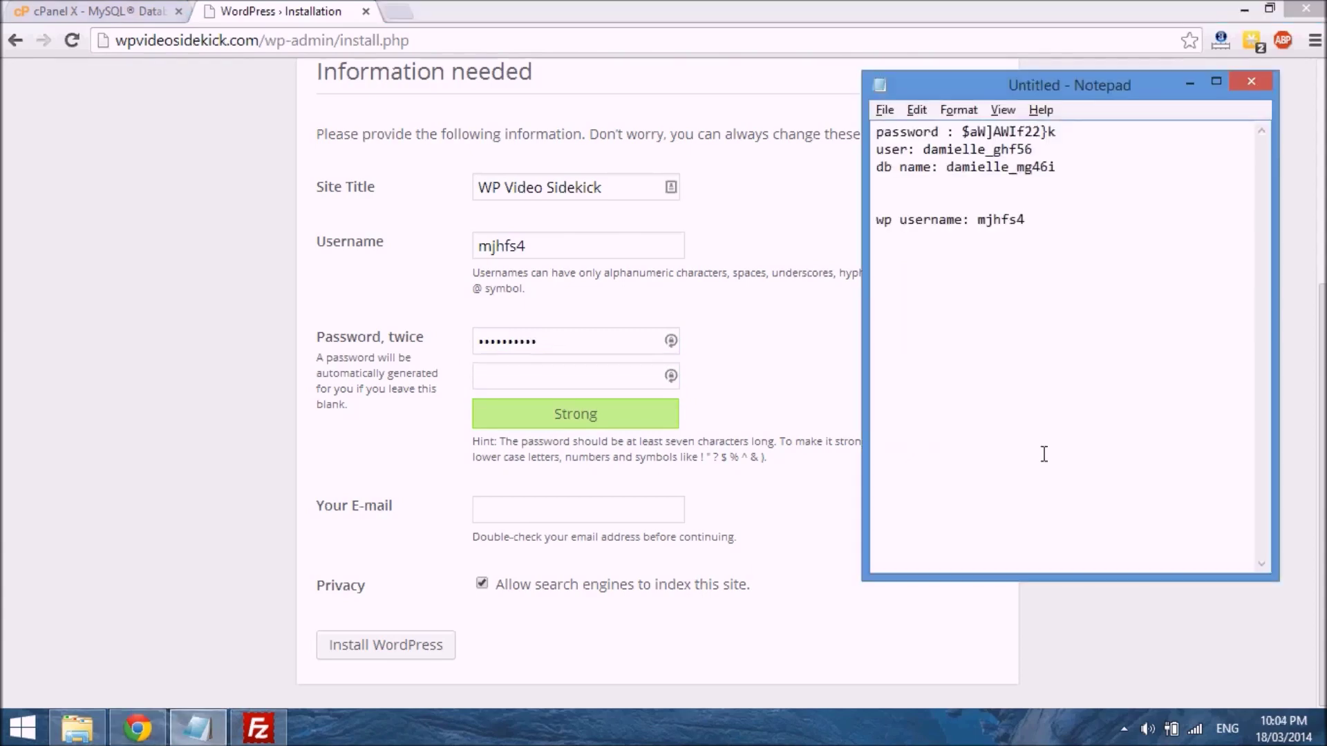
pyautogui.press('Return')
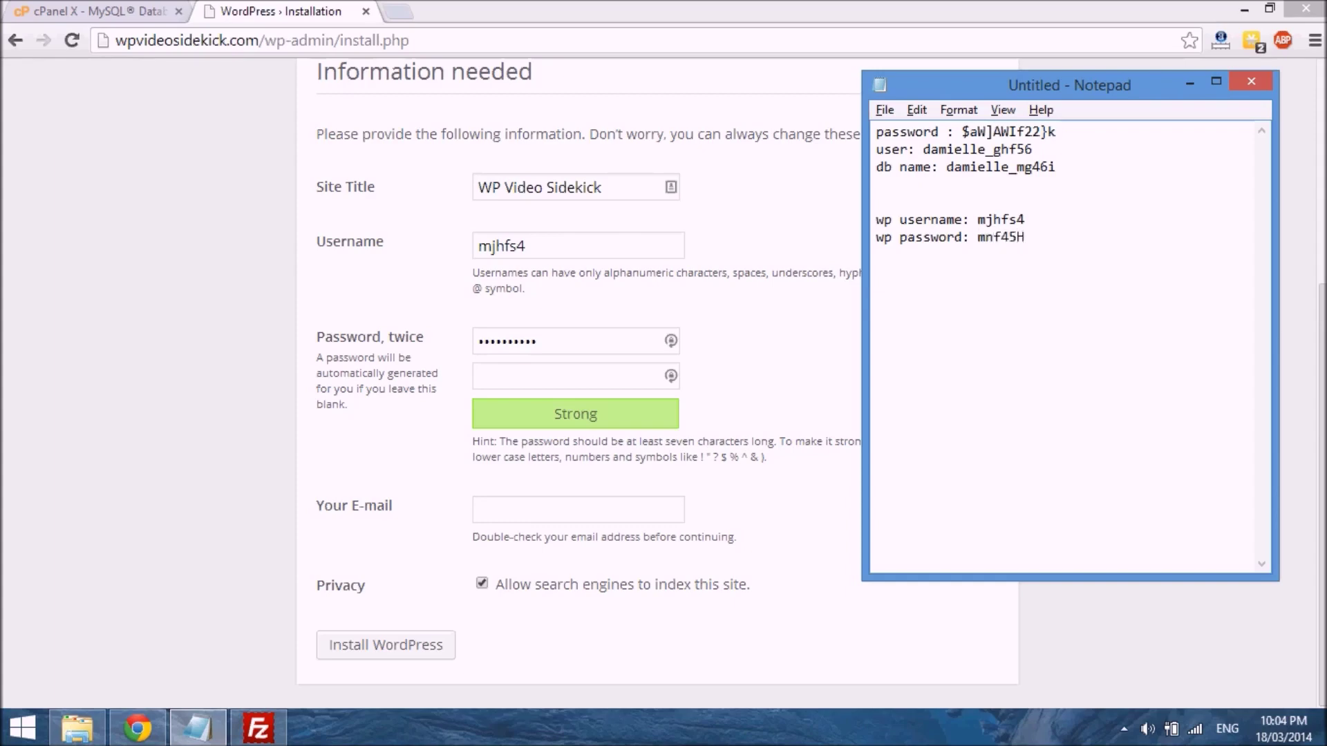
pyautogui.moveTo(979, 239); pyautogui.dragTo(1056, 248)
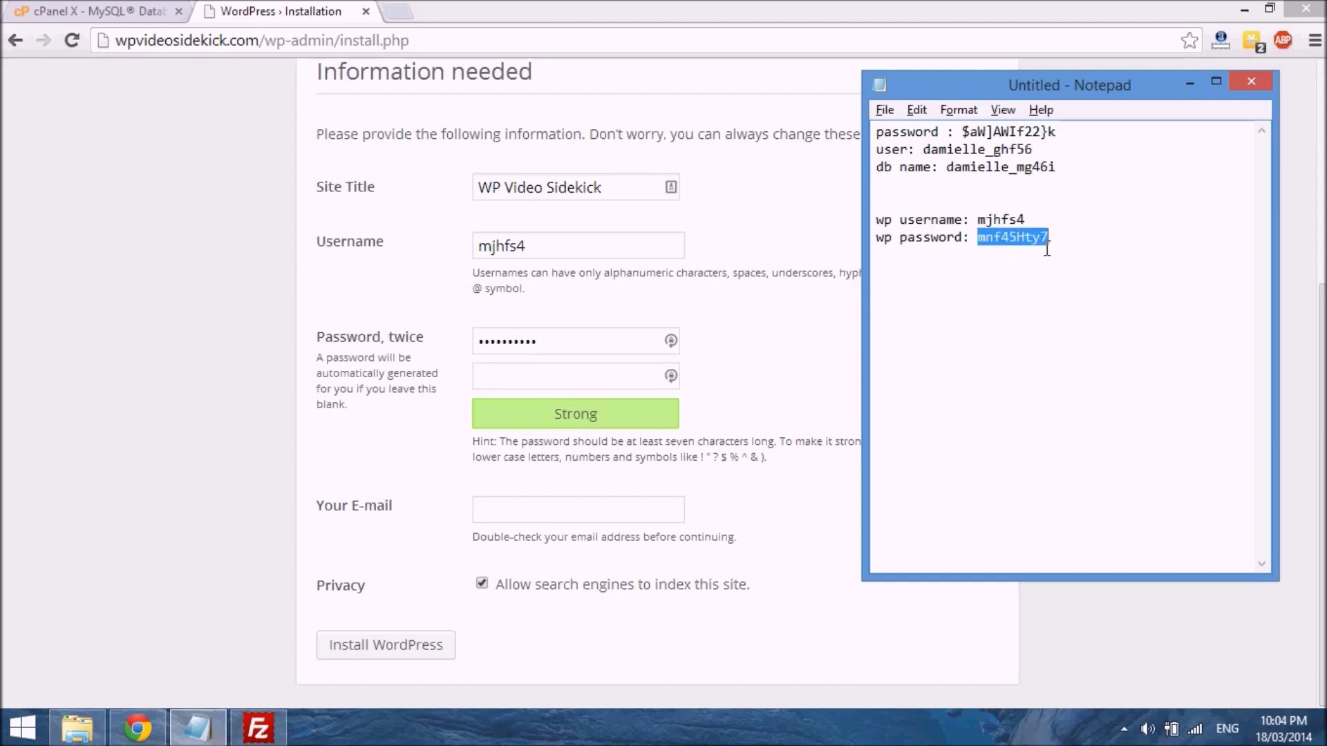
pyautogui.rightClick(1039, 240)
pyautogui.click(1088, 302)
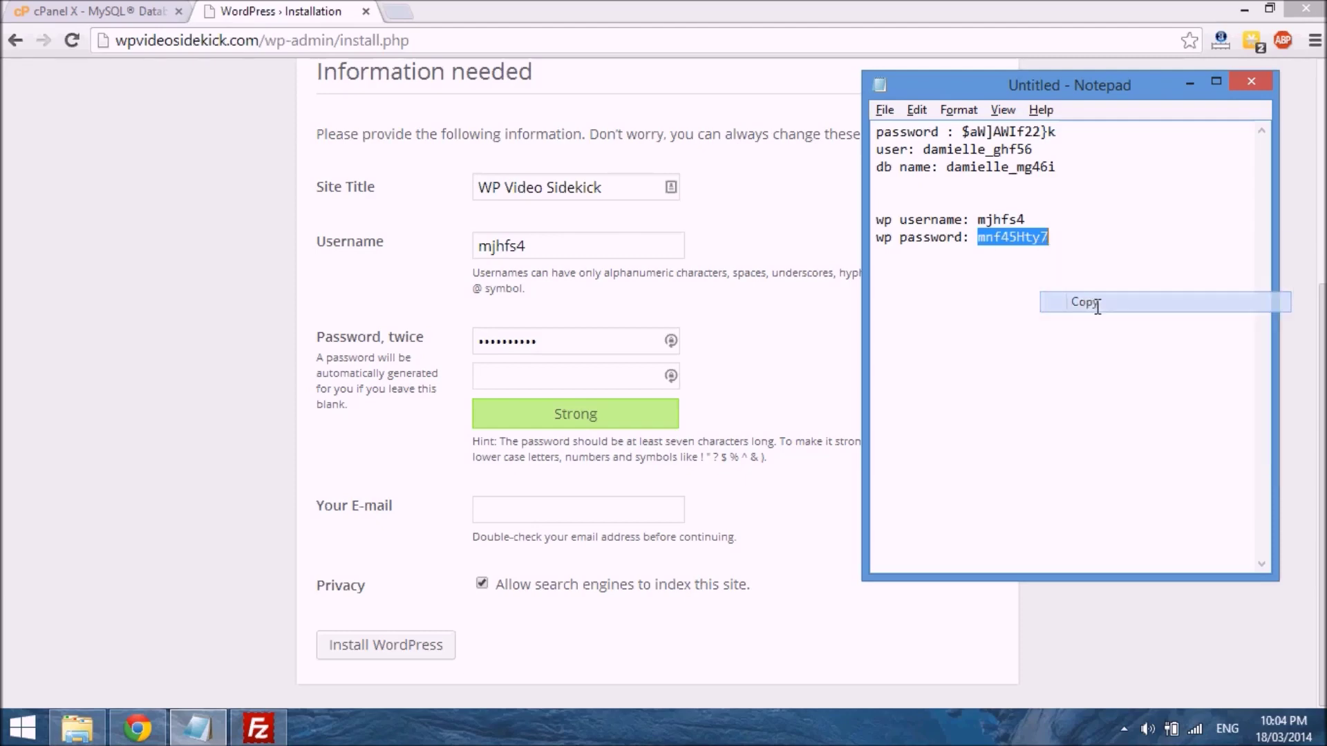
pyautogui.moveTo(554, 348); pyautogui.dragTo(371, 342)
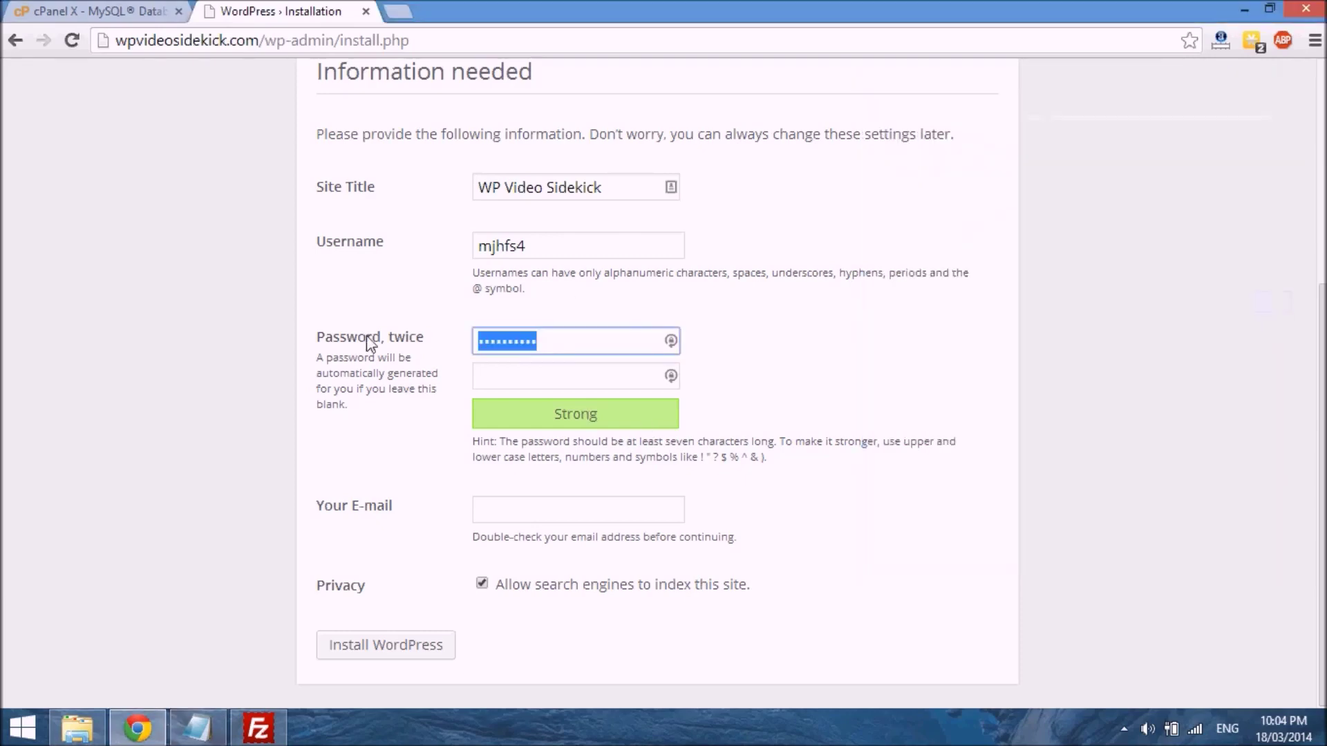
# Paste the saved admin password into both password fields.
pyautogui.hotkey('ctrl', 'v')
pyautogui.click(516, 381)
pyautogui.hotkey('ctrl', 'v')
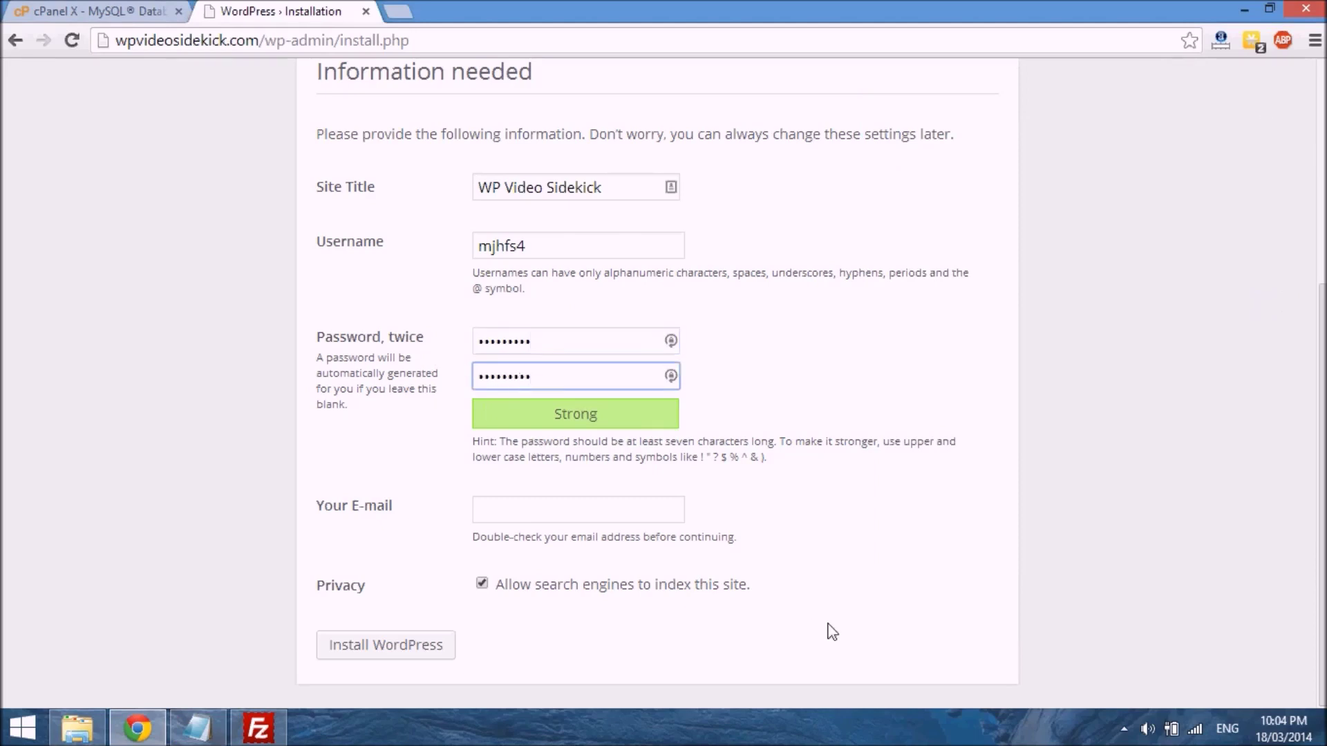
# Fill in the admin e-mail from the saved suggestions and start the WordPress installation.
pyautogui.click(531, 517)
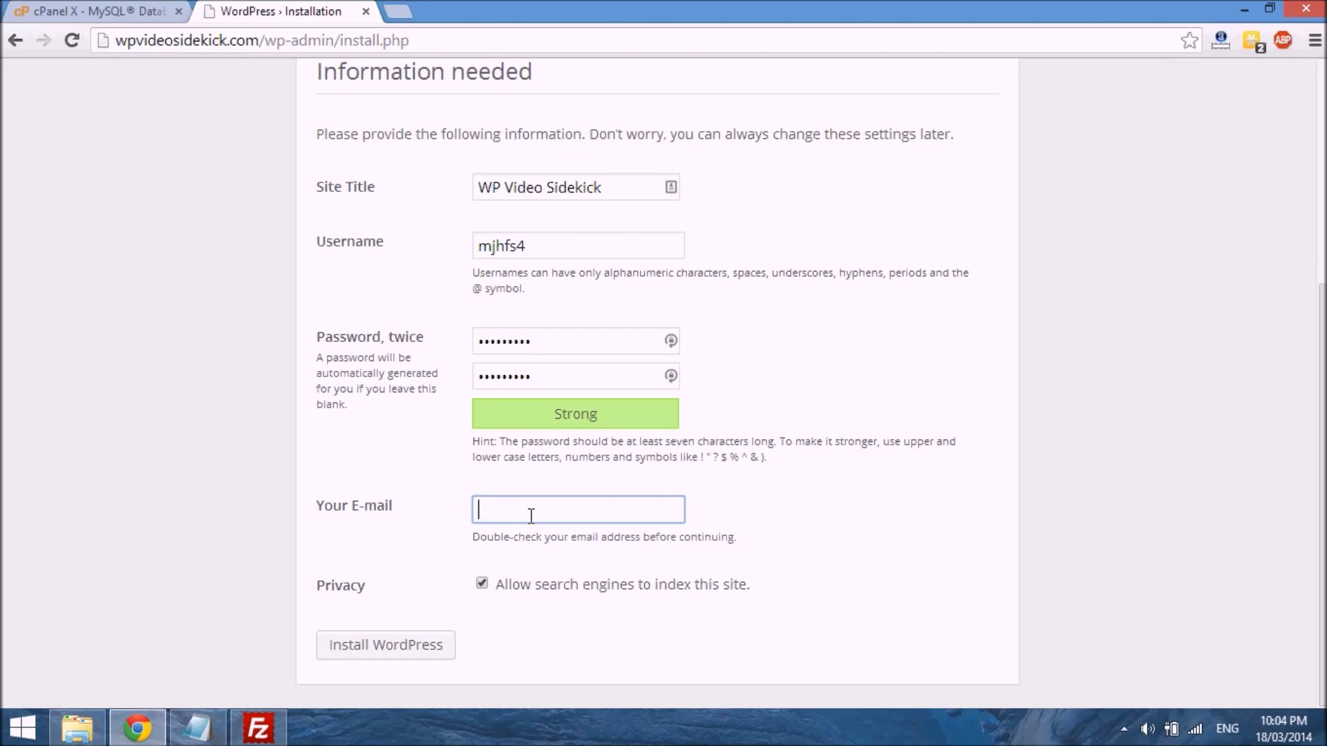
pyautogui.click(620, 513)
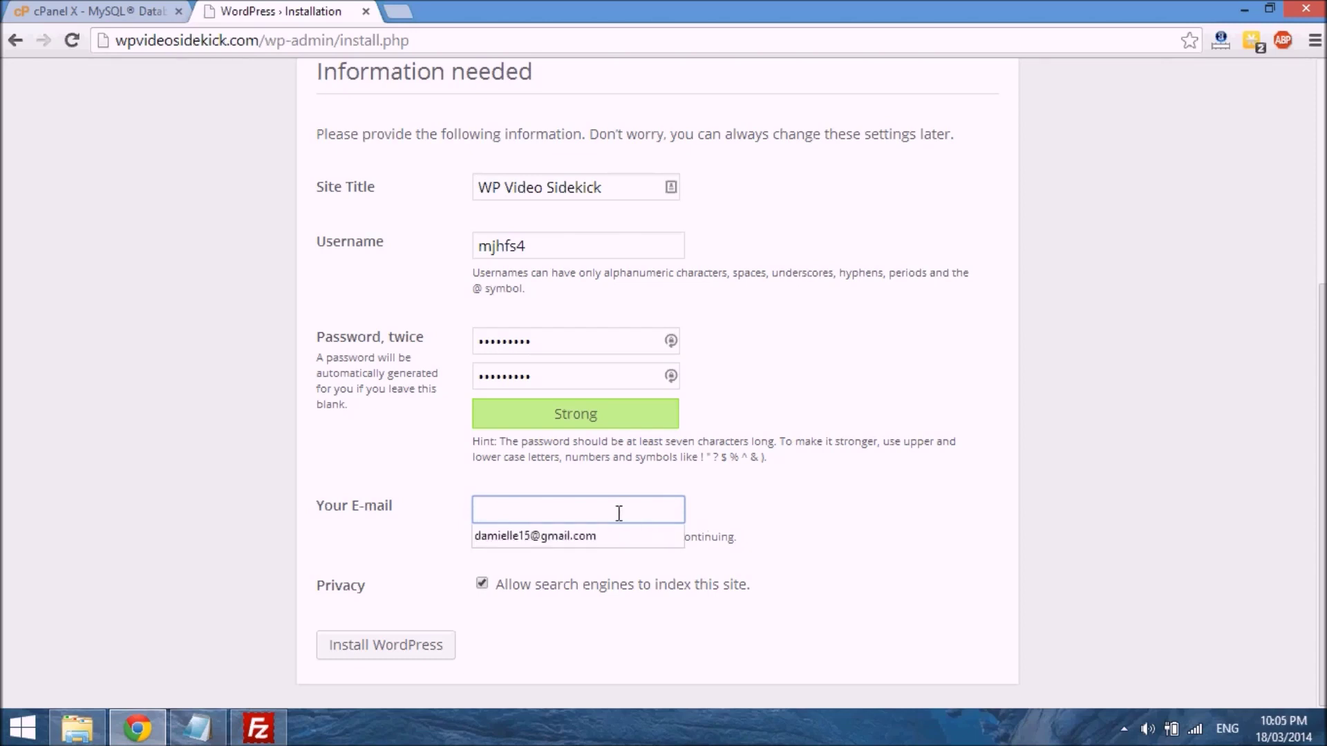
pyautogui.click(567, 536)
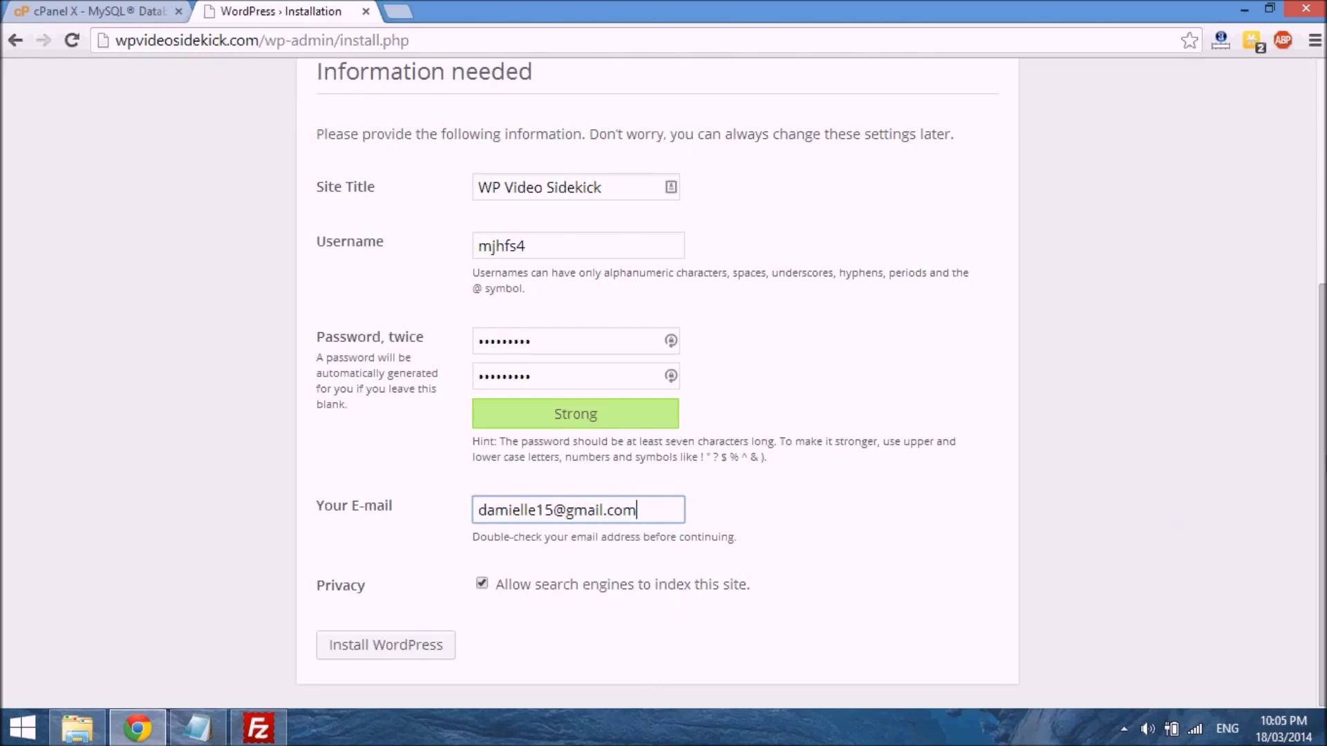
pyautogui.click(371, 653)
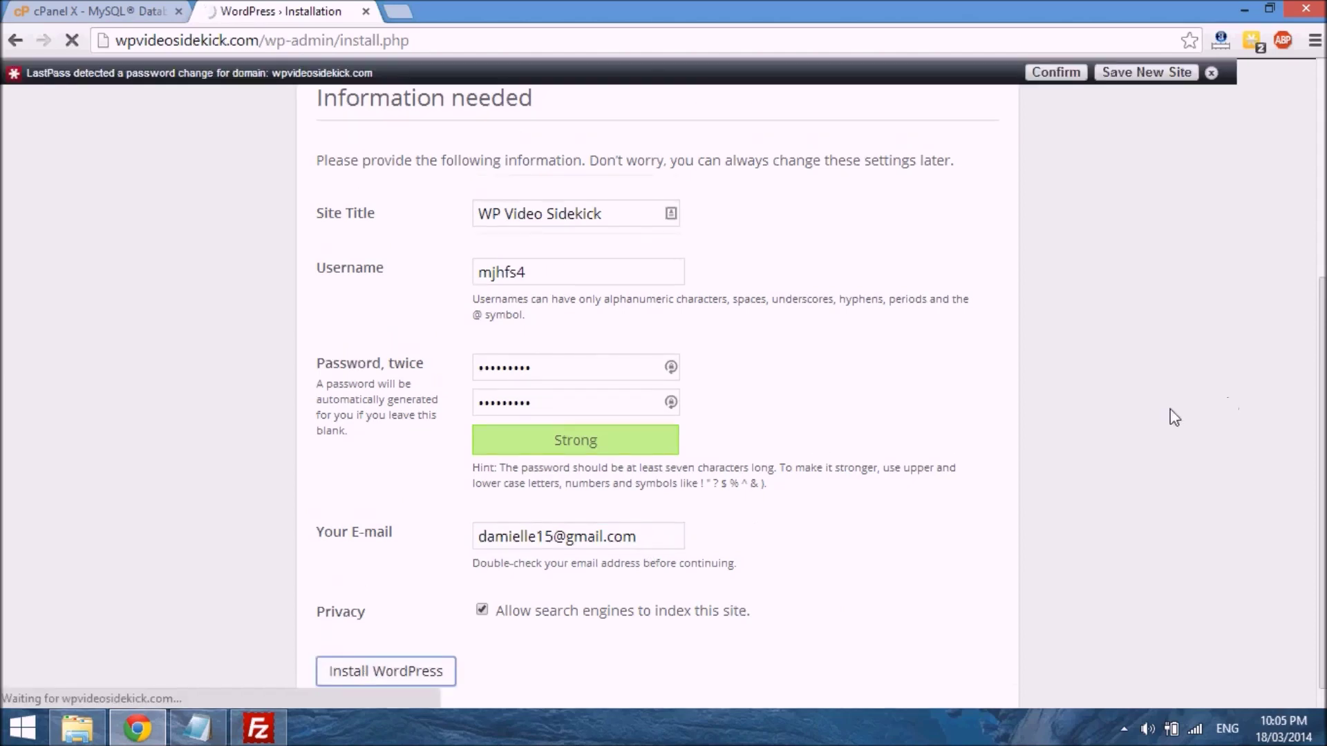
# Dismiss the LastPass notice and go from the Success page to the WordPress login screen.
pyautogui.click(1212, 73)
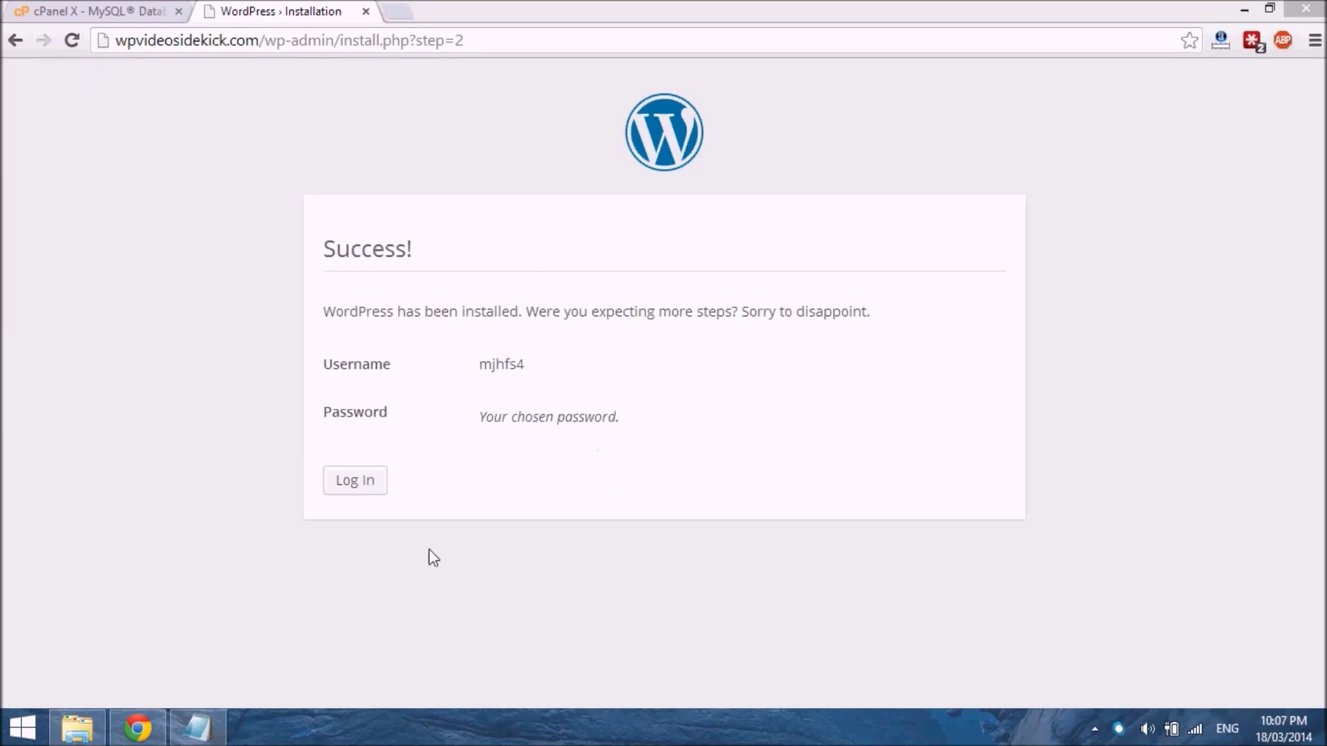
pyautogui.click(354, 485)
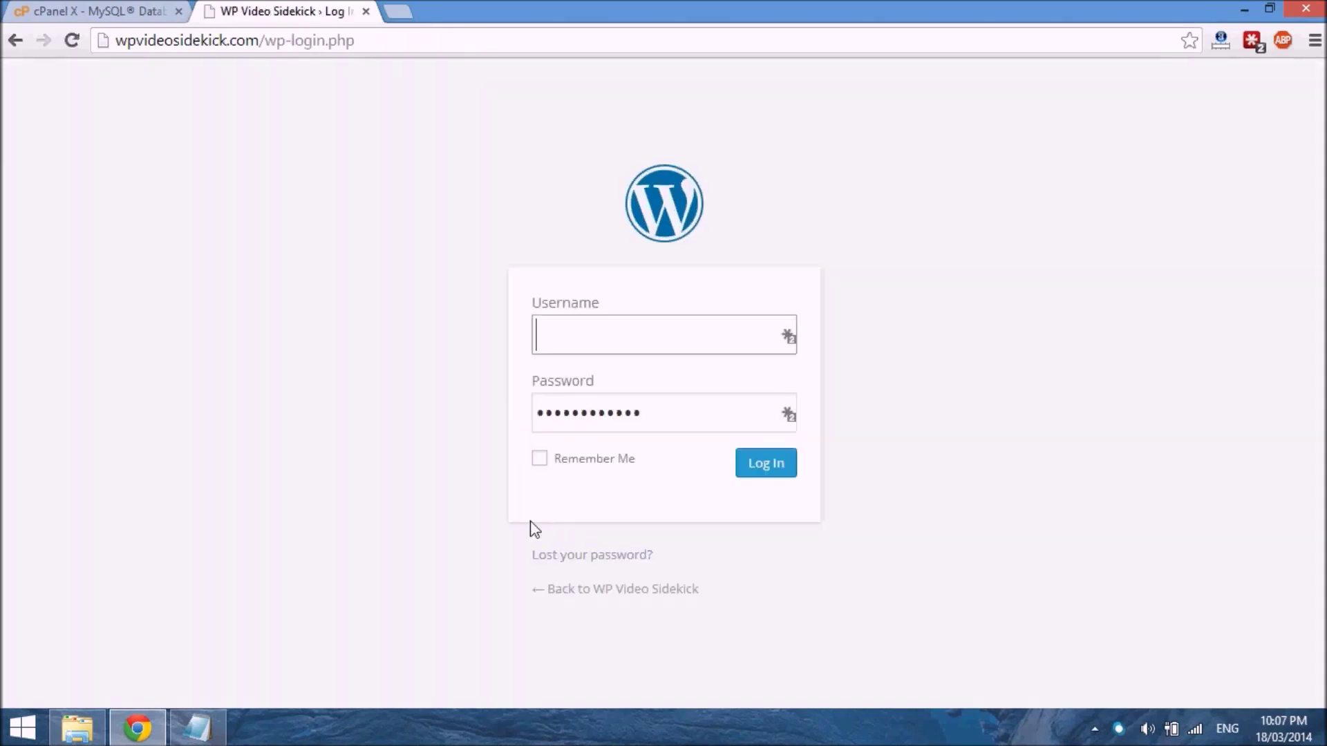
# Remove '/wp-login.php' from the address to load the site's Hello World front page.
pyautogui.moveTo(260, 41); pyautogui.dragTo(421, 41)
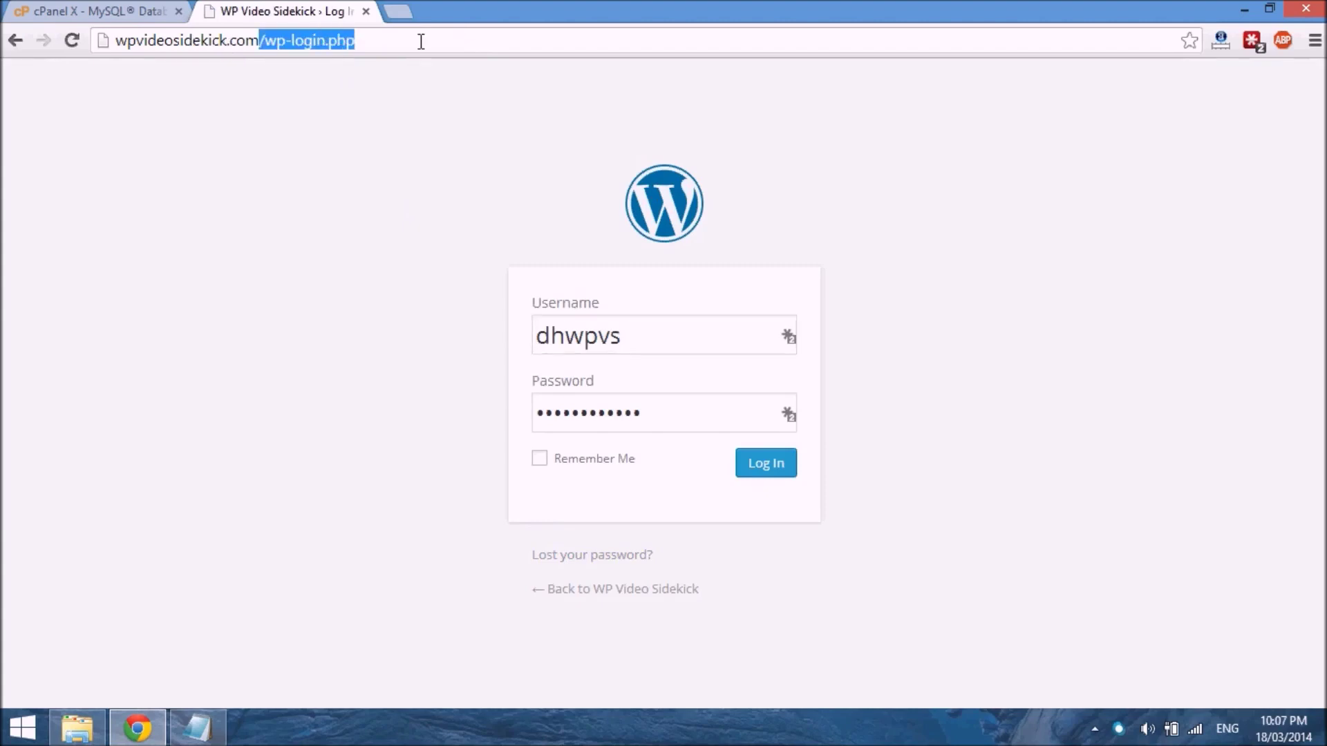
pyautogui.press('BackSpace')
pyautogui.press('Return')
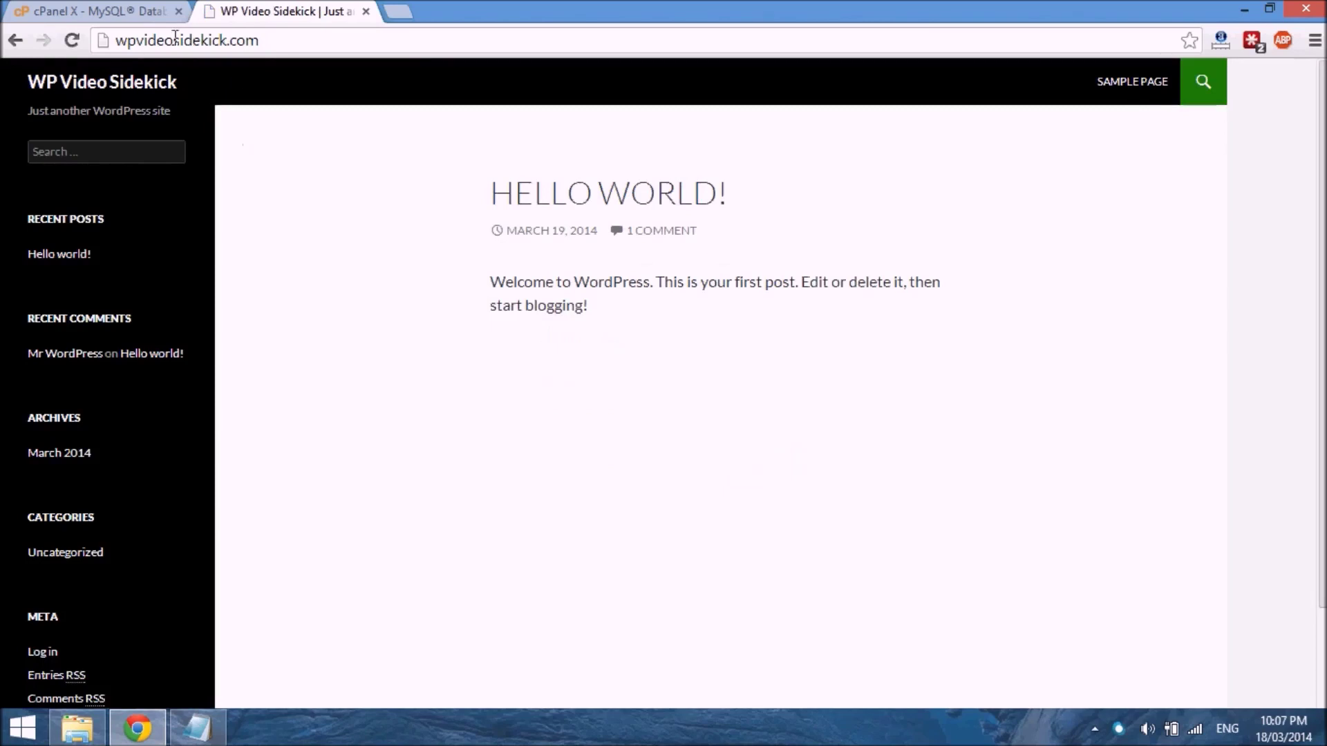
pyautogui.click(288, 55)
pyautogui.click(312, 55)
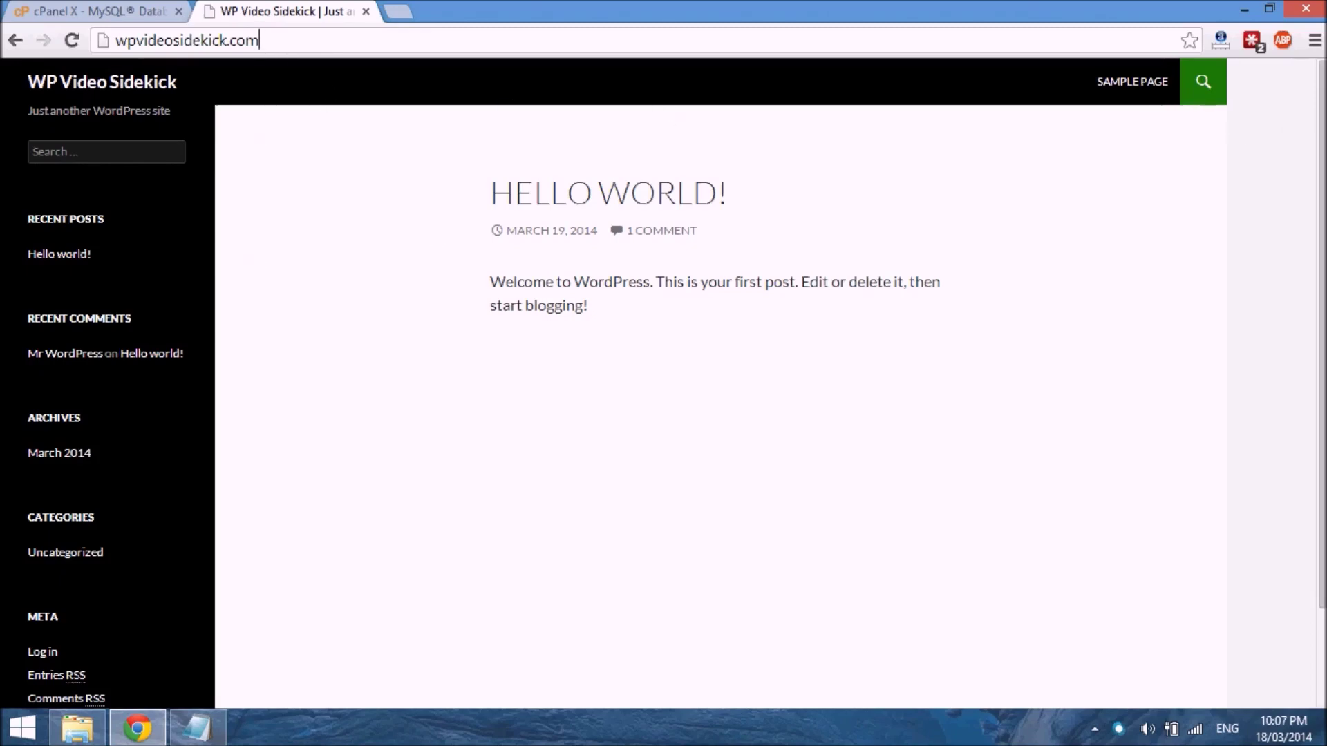
pyautogui.scroll(-1, 1321, 139)
pyautogui.scroll(-1, 1313, 186)
pyautogui.scroll(2, 1312, 186)
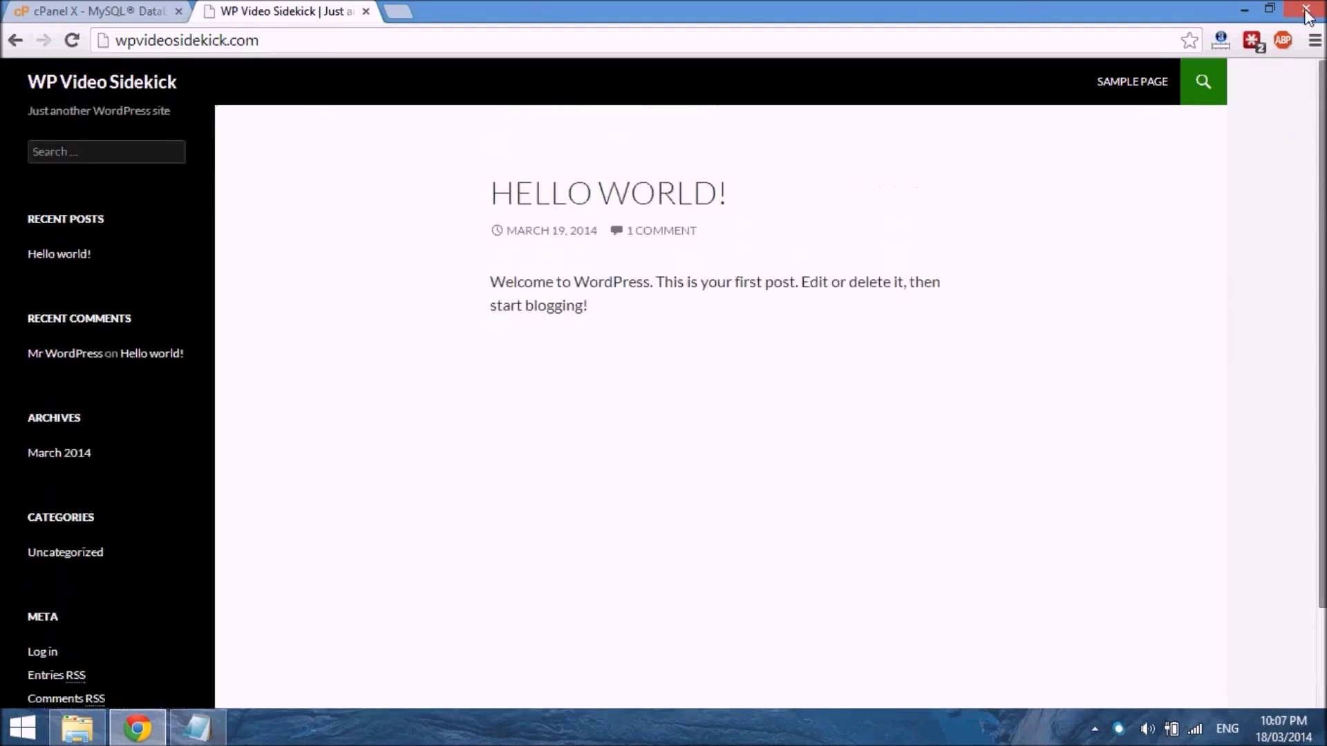